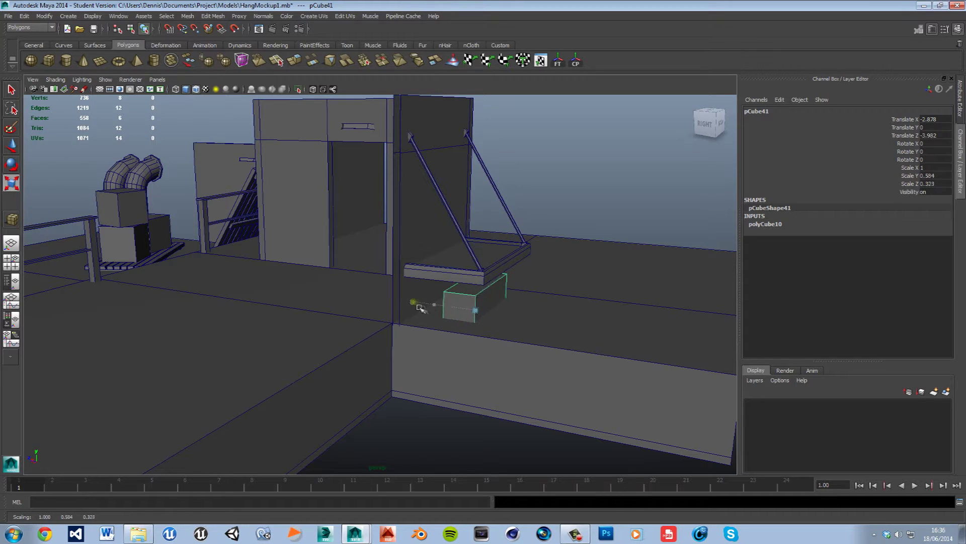
- Scale the box below the wall shelf to about 1.466 in X and 0.545 in Z, and shift it to X -2.917
alt+drag(579, 332, 489, 335)
mouse_move(485, 378)
alt+middle_down()
mouse_move(522, 398)
mouse_move(474, 384)
alt+middle_up()
scroll(522, 399, up, 5)
alt+drag(475, 385, 456, 386)
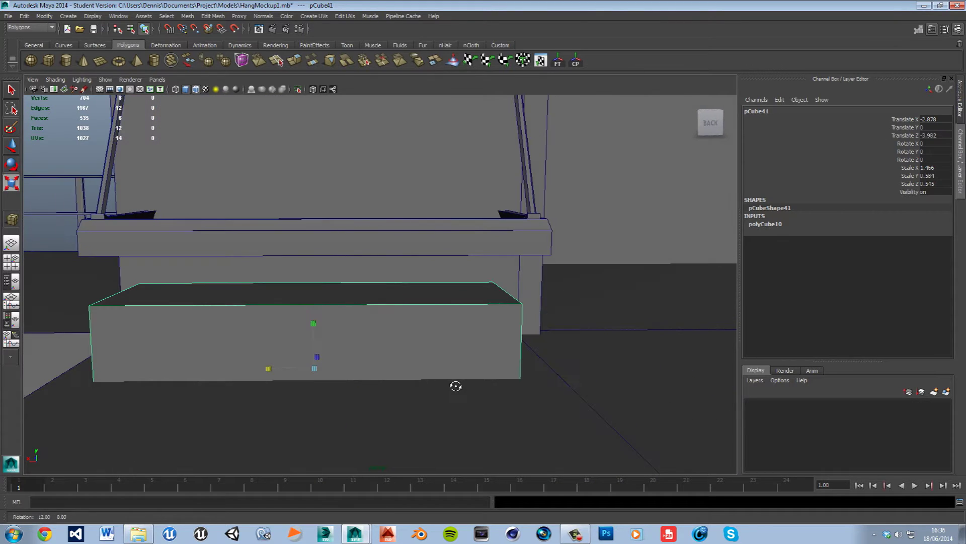
key(w)
drag(287, 372, 297, 374)
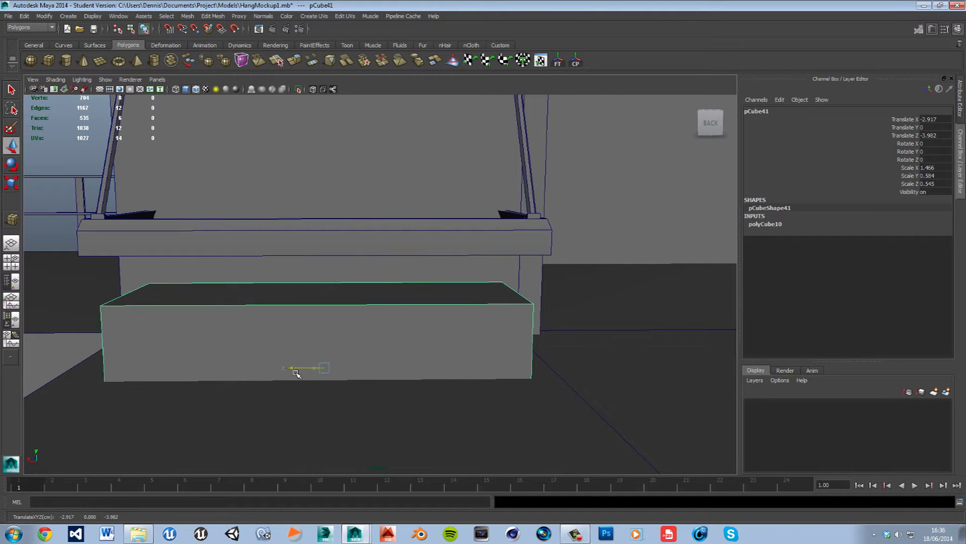
- Shrink the box to about 1.073 × 0.299 × 0.399 in scale and raise it to Y 0.174
alt+drag(310, 407, 458, 281)
key(r)
key(w)
key(r)
key(w)
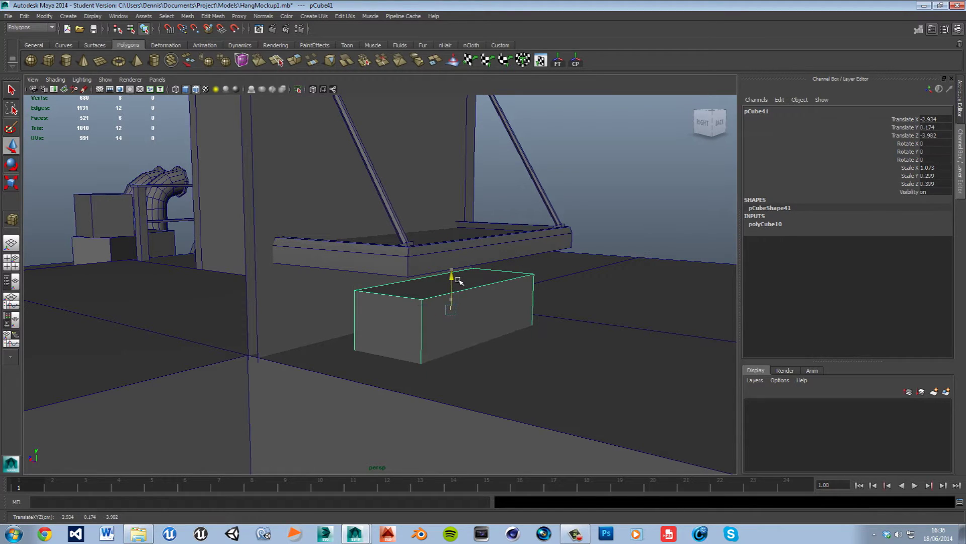
- Lengthen the box to an X scale of about 1.539 and position it at X -2.908
key(r)
mouse_move(431, 319)
mouse_down()
mouse_move(406, 323)
mouse_move(420, 327)
mouse_up()
alt+drag(616, 359, 567, 356)
key(w)
drag(246, 312, 414, 361)
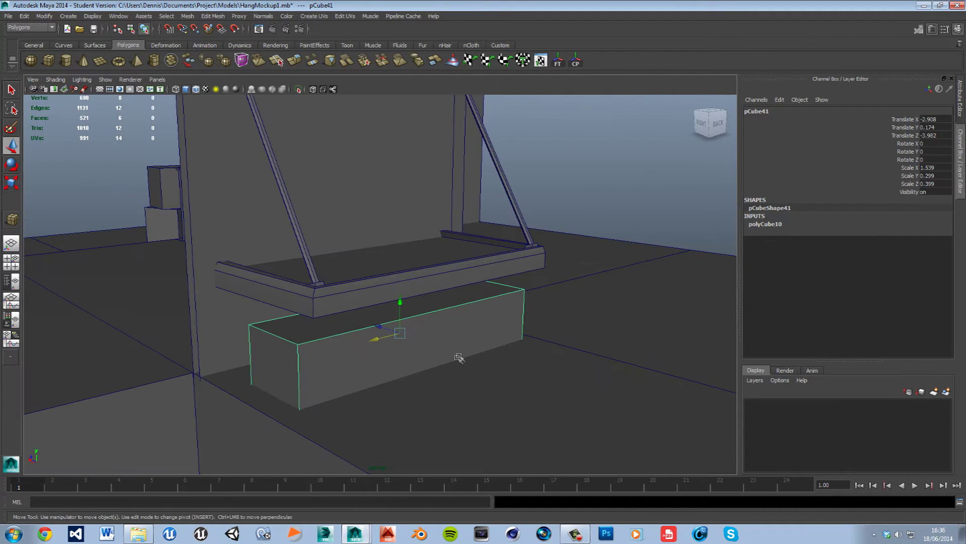
- Duplicate the box and raise the copy straight above it to about Y 0.61
key(e)
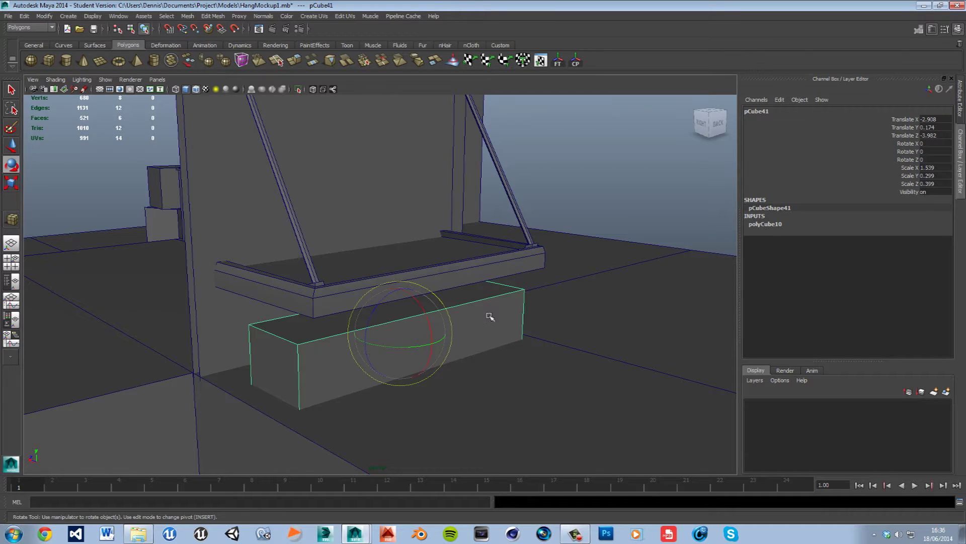
key(w)
alt+drag(460, 330, 471, 367)
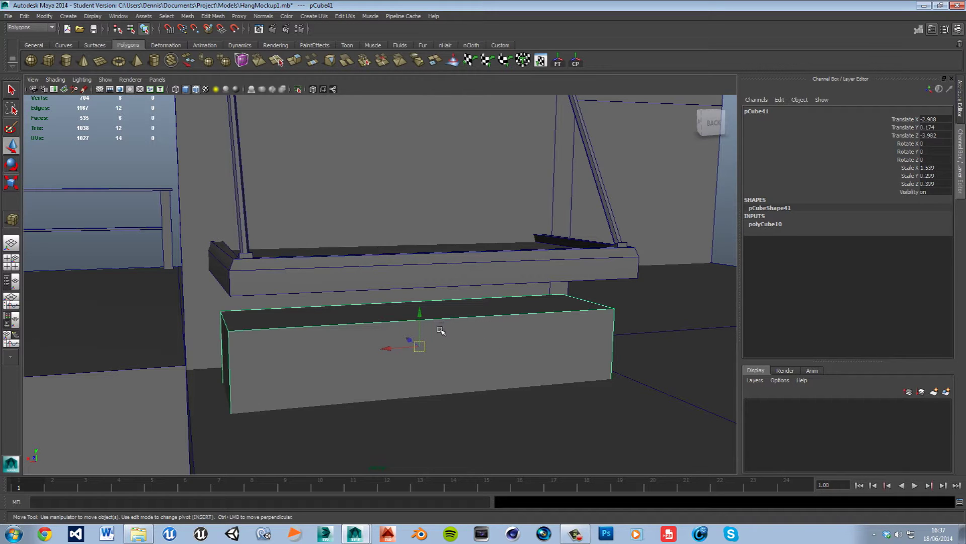
key(ctrl+d)
drag(420, 317, 441, 214)
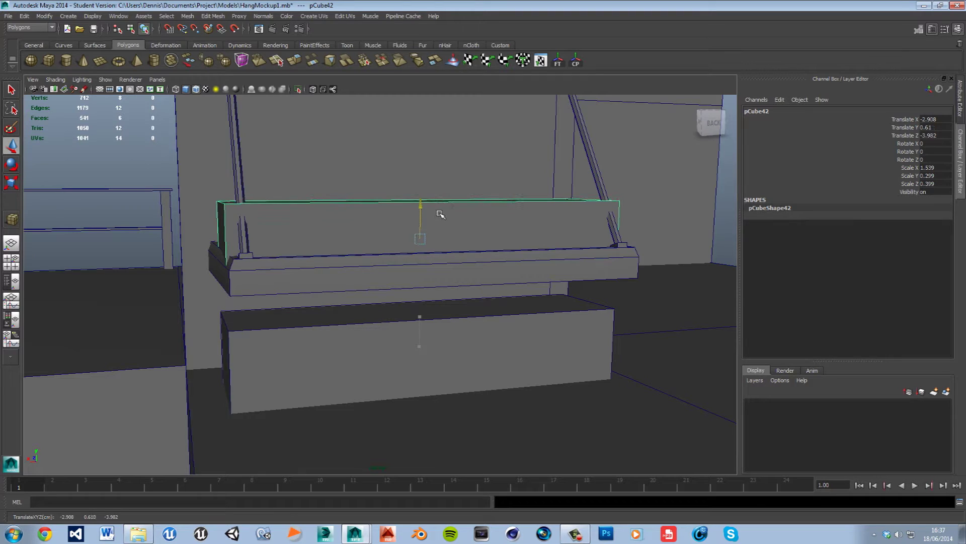
- Move the box and its copy together out from under the shelf to about Z -5.575
shift+click(397, 345)
scroll(398, 346, down, 4)
alt+drag(406, 356, 617, 328)
alt+drag(468, 336, 438, 345)
scroll(565, 381, up, 5)
alt+drag(606, 389, 523, 368)
- Flatten the upper box into a thin slab with a Y scale of about 0.045
click(458, 262)
key(r)
drag(385, 175, 386, 211)
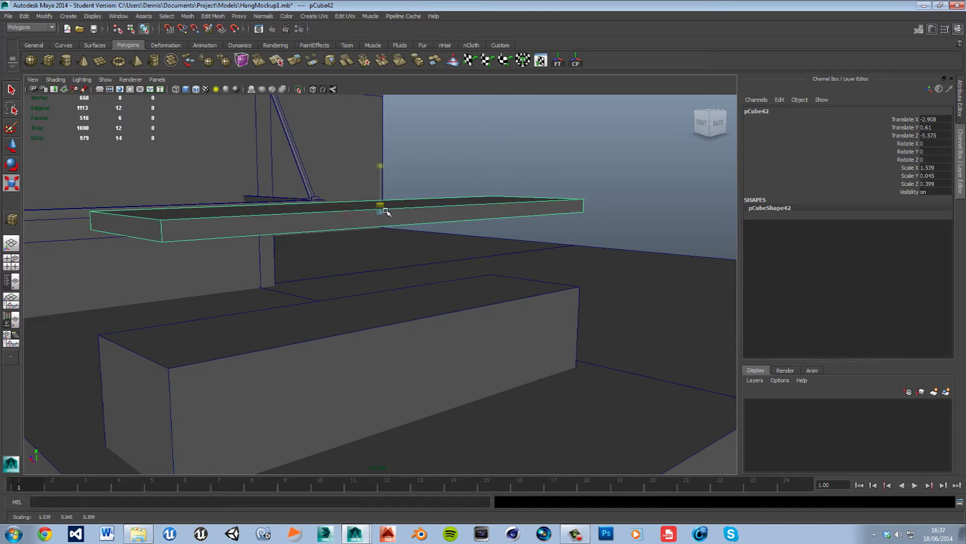
click(602, 182)
- Extrude the lower box's top face upward by about 0.007
alt+drag(453, 321, 646, 319)
click(522, 323)
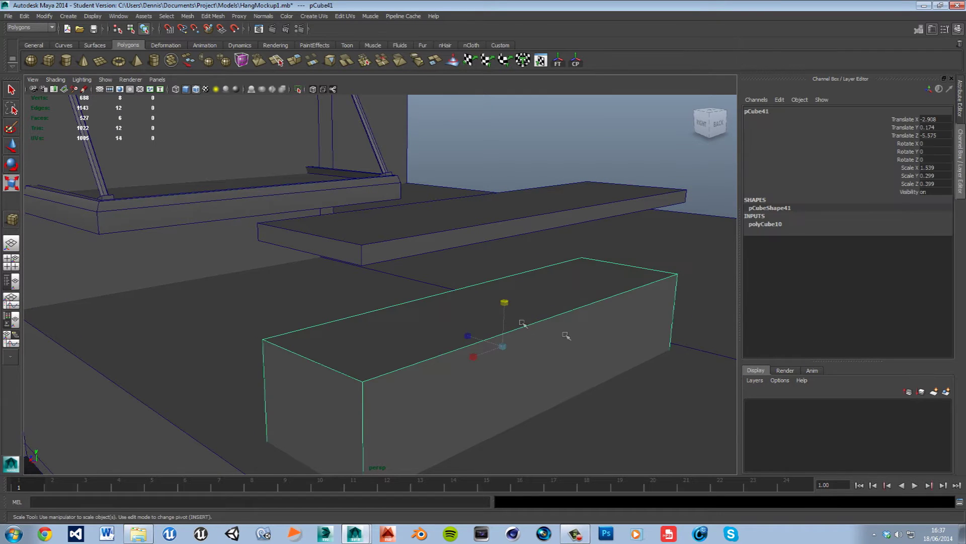
right_drag(433, 334, 427, 349)
click(529, 319)
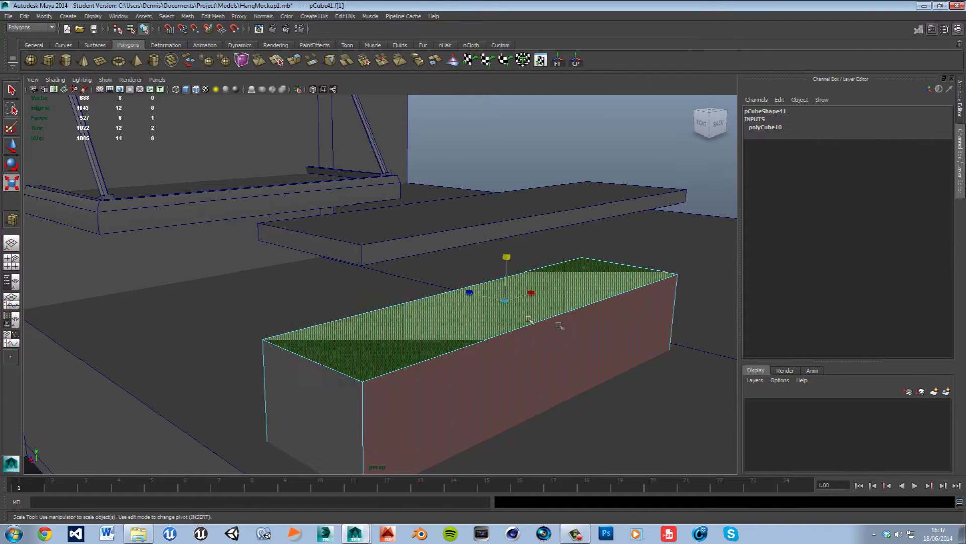
shift+right_drag(445, 333, 446, 346)
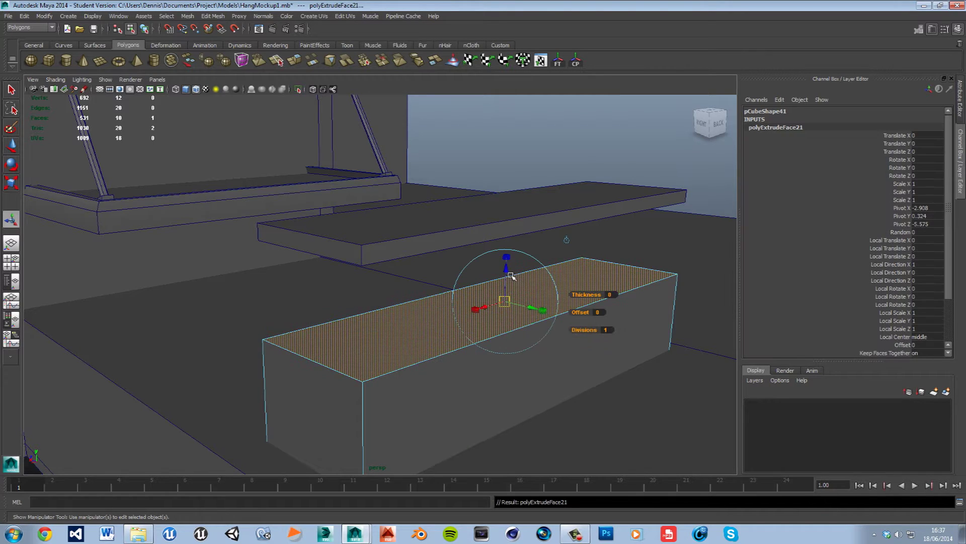
drag(511, 276, 510, 277)
- Scale the extruded top face inward slightly, extrude it upward a second time, and return to object selection
key(r)
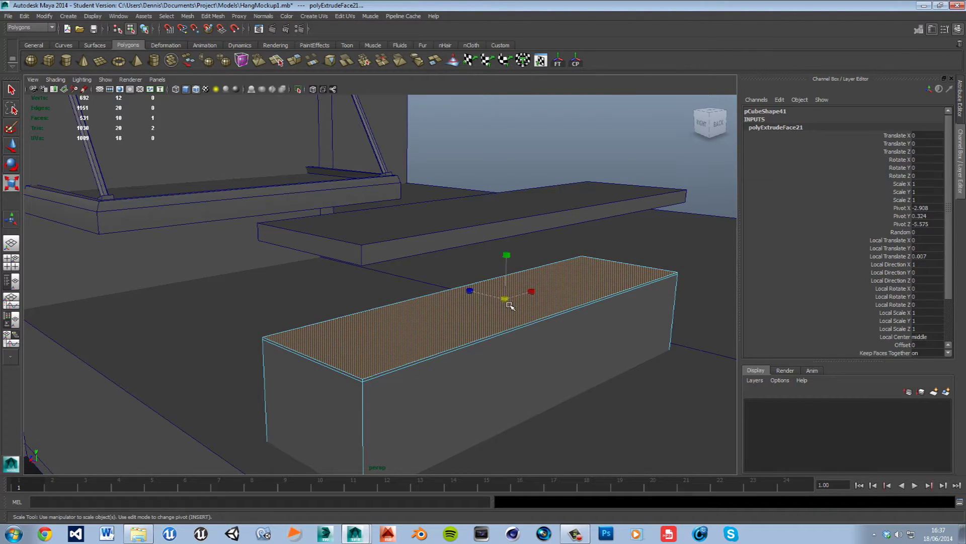
shift+right_drag(446, 328, 446, 340)
drag(514, 272, 514, 271)
right_drag(433, 315, 461, 303)
click(572, 162)
- Extrude the slab's underside with a local Z translation of about -0.007 and scale the face inward to about 0.987
alt+drag(457, 351, 491, 353)
click(509, 264)
right_drag(458, 262, 464, 290)
click(468, 275)
alt+drag(577, 345, 556, 352)
shift+right_drag(511, 271, 520, 285)
drag(479, 324, 482, 291)
key(r)
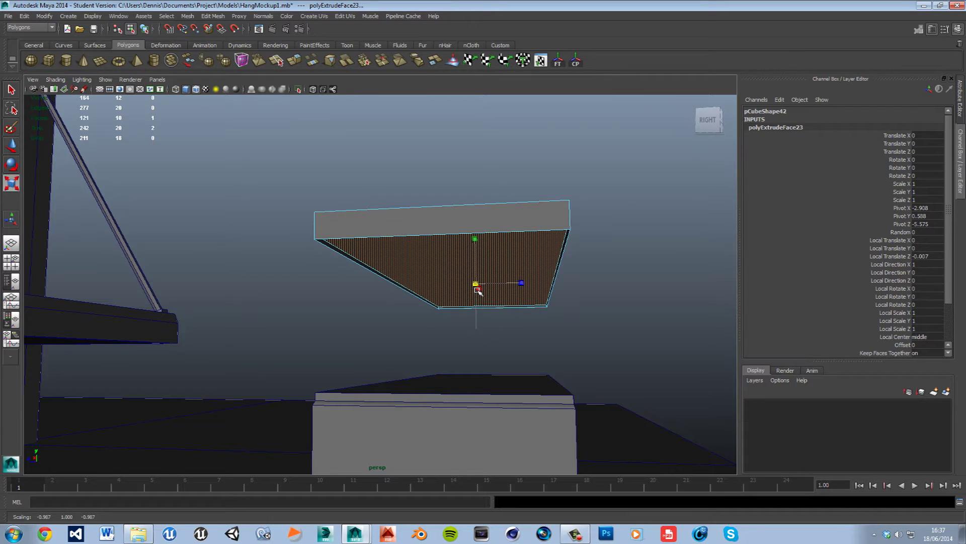
- Extrude the slab's underside again with a local Z translation of about -0.016, and return to object selection
shift+right_drag(474, 278, 486, 316)
drag(484, 322, 484, 317)
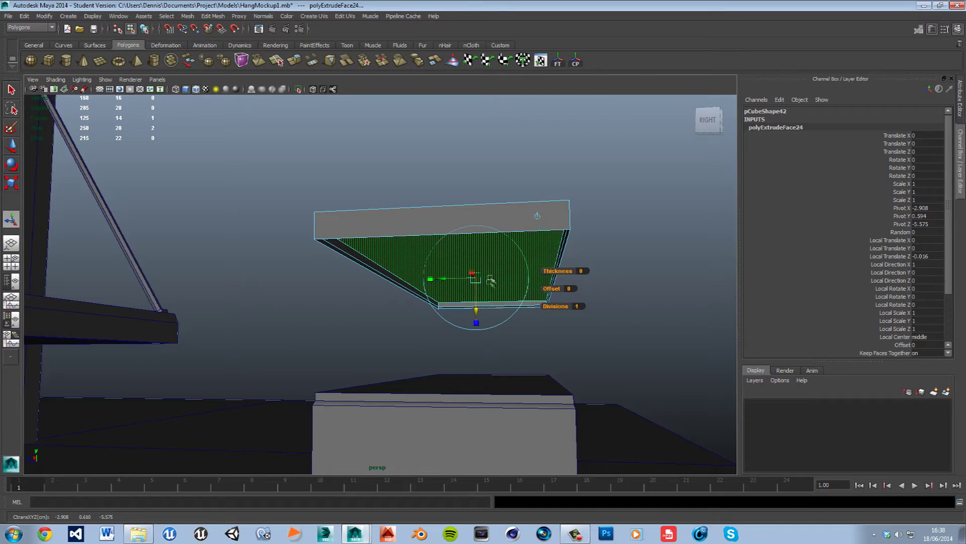
right_drag(514, 265, 518, 262)
click(657, 236)
- Raise the slab higher above the box to about Y 0.727
click(496, 268)
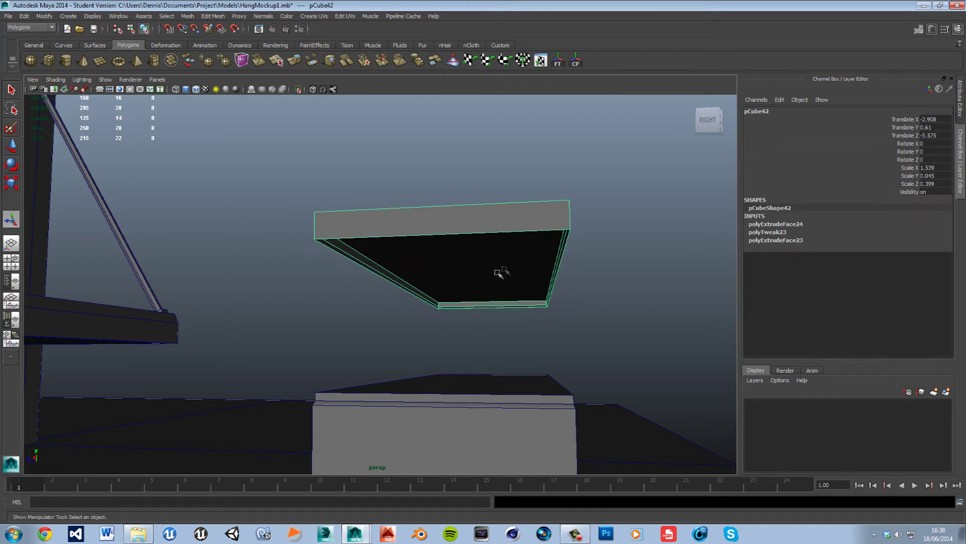
key(w)
drag(475, 250, 507, 207)
click(638, 313)
- Extrude the lower box's top face in place and scale it inward to about 0.974 to form a rim
alt+drag(638, 313, 533, 345)
alt+middle_drag(534, 345, 518, 328)
scroll(518, 327, down, 3)
alt+drag(518, 328, 504, 328)
alt+middle_drag(505, 328, 465, 319)
click(456, 298)
right_drag(452, 285, 449, 311)
alt+drag(443, 322, 459, 325)
click(467, 302)
shift+right_drag(475, 281, 475, 334)
key(r)
drag(506, 317, 509, 318)
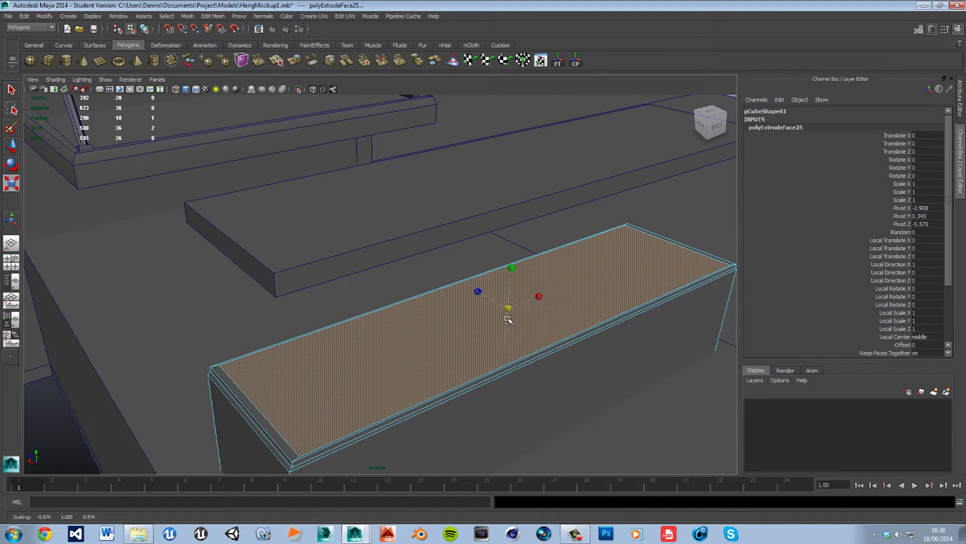
- Stretch the inset top face slightly along the box's length to even out the rim
drag(547, 305, 548, 305)
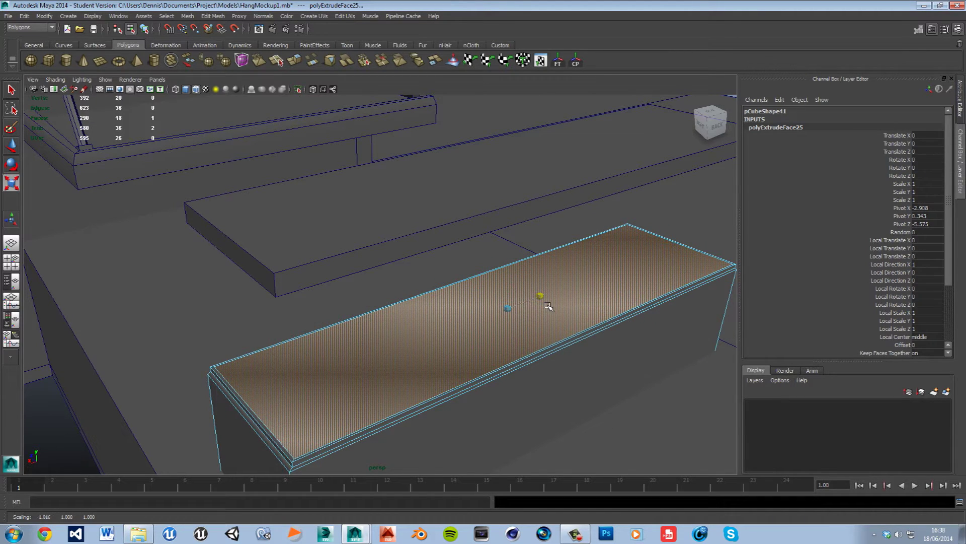
drag(548, 307, 546, 303)
alt+drag(497, 348, 515, 345)
- Extrude the inset face down into the box to hollow it out, and return to object selection
shift+right_drag(444, 340, 450, 355)
drag(502, 281, 461, 330)
right_drag(461, 330, 503, 307)
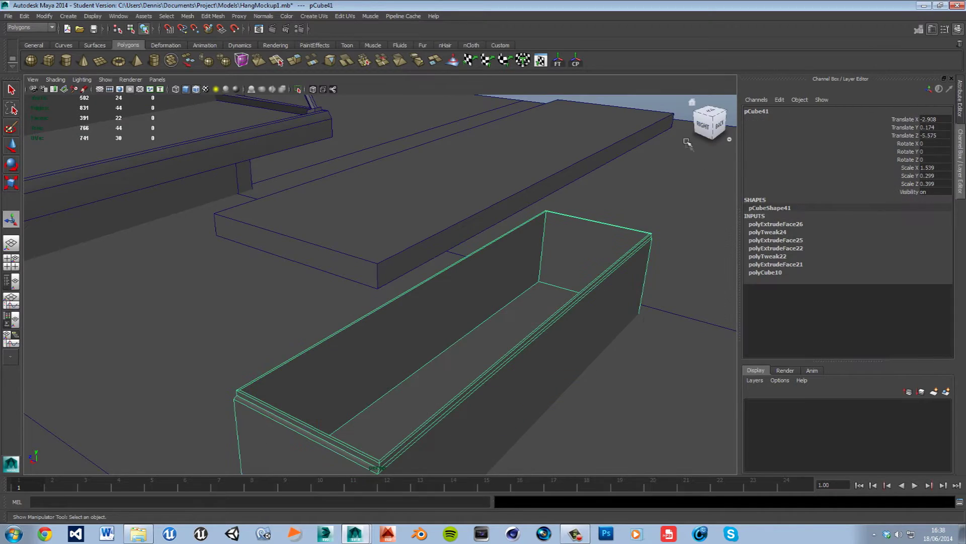
click(676, 114)
- Reduce the hollow box's height to a Y scale of about 0.15
alt+drag(593, 302, 473, 336)
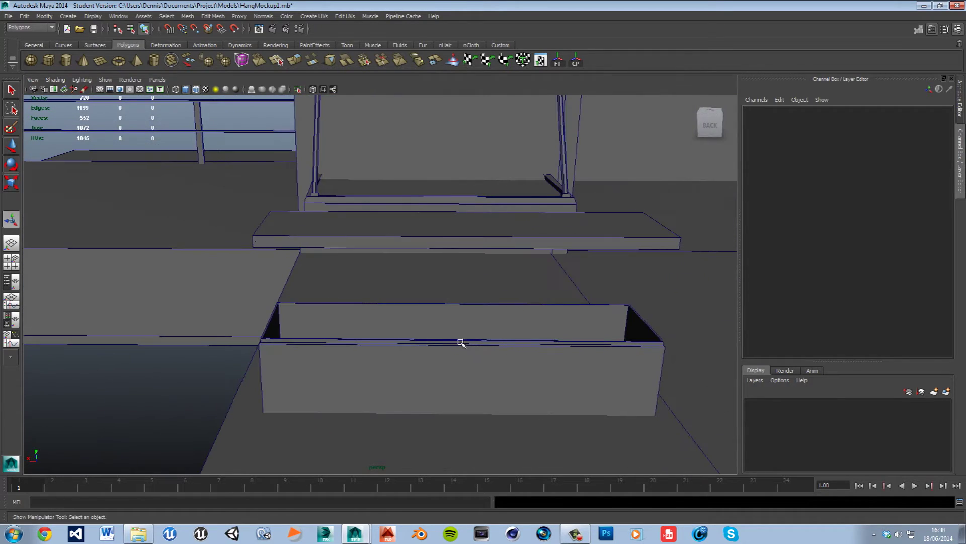
alt+drag(416, 375, 500, 370)
click(499, 370)
key(r)
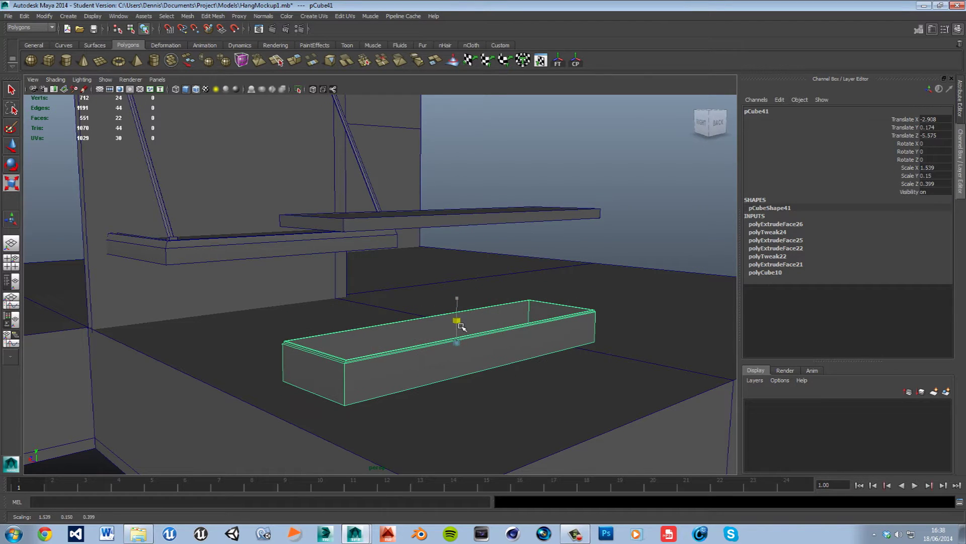
alt+drag(556, 294, 474, 332)
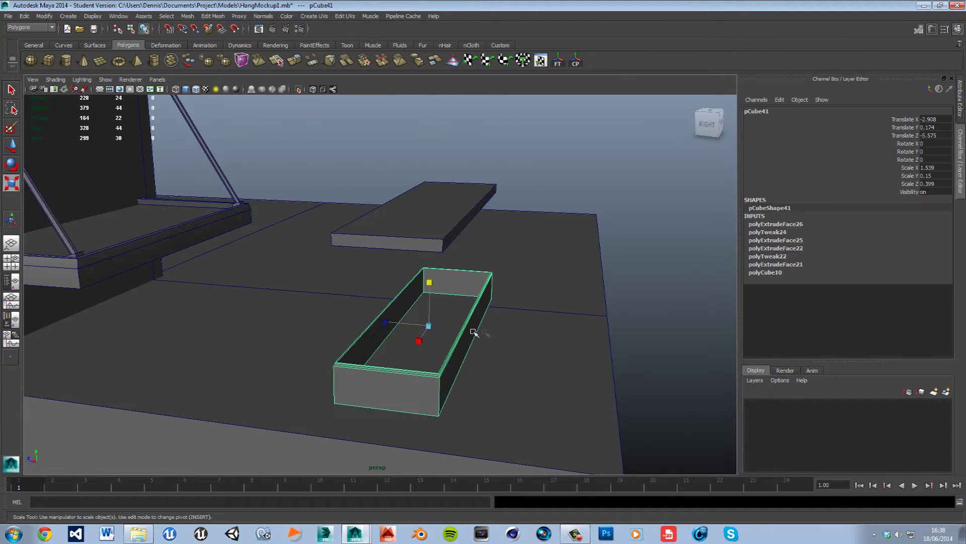
- Thin the lid slab to a Y scale of about 0.037
click(458, 217)
alt+drag(539, 283, 493, 262)
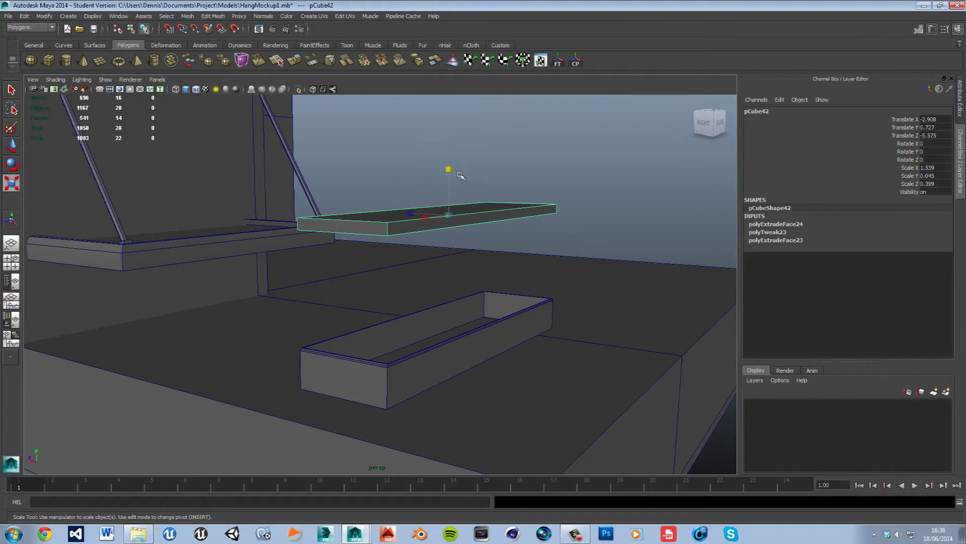
click(529, 186)
alt+drag(529, 185, 602, 319)
- Lower the lid onto the box at about Y 0.267 and thin it to a Y scale of about 0.03
click(496, 328)
key(w)
click(452, 230)
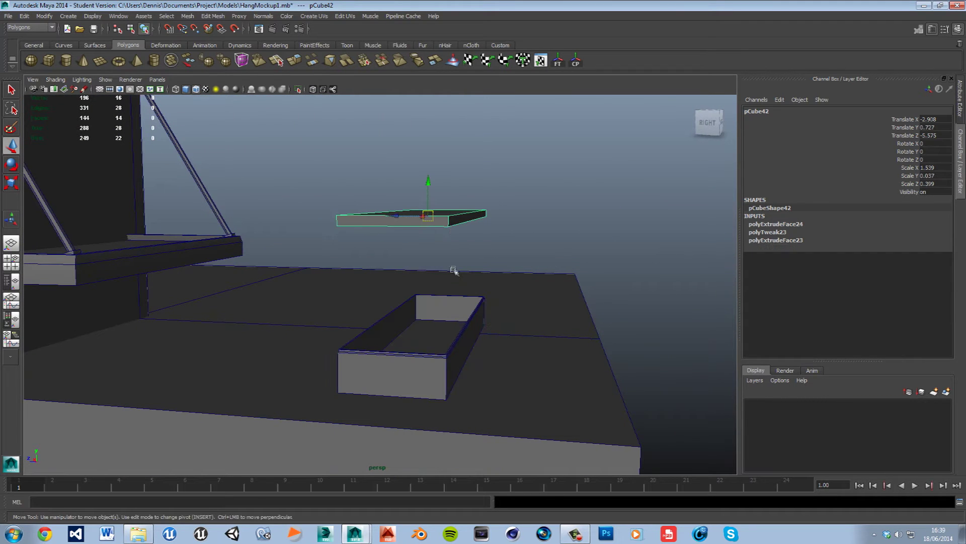
drag(434, 191, 423, 299)
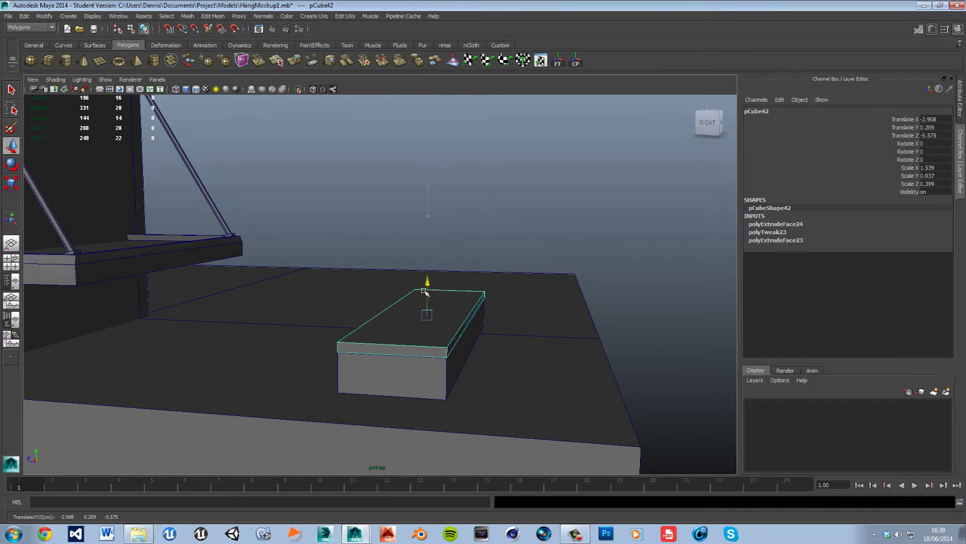
key(r)
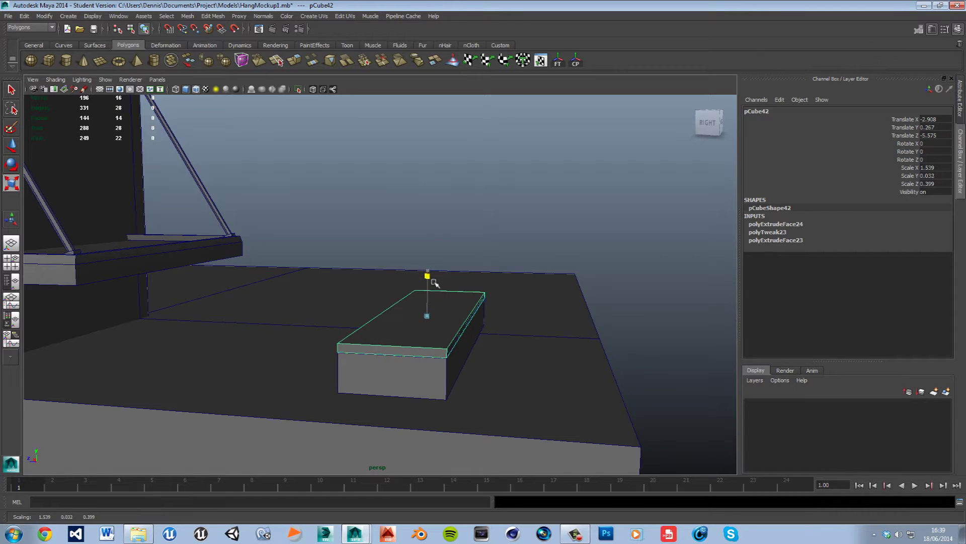
- Try tilting the lid about 24 degrees around X, and undo the rotation
alt+drag(420, 357, 449, 349)
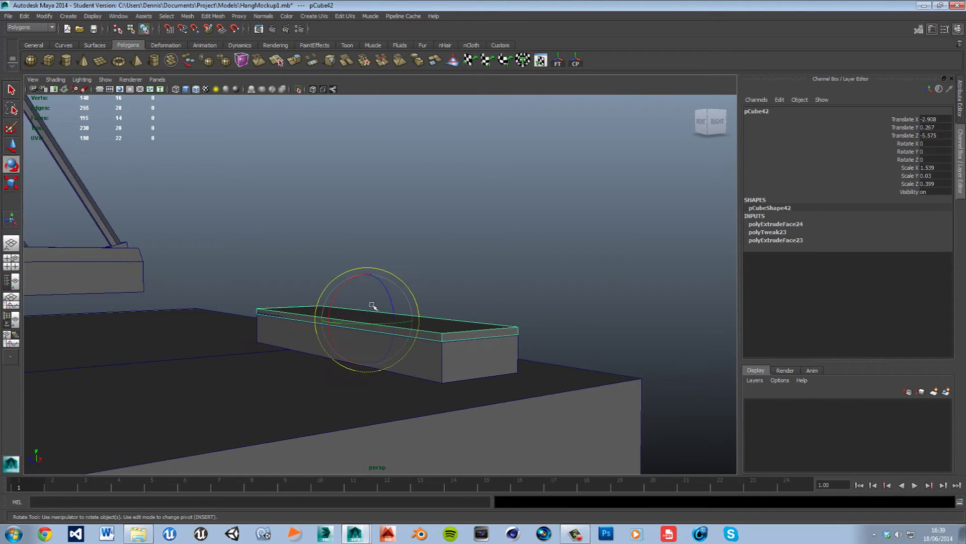
drag(354, 288, 337, 300)
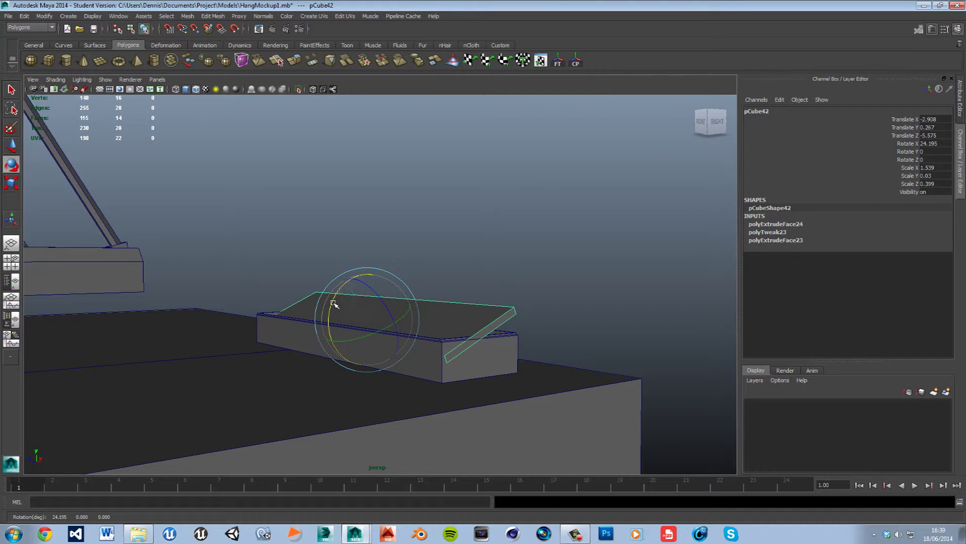
key(ctrl+z)
click(575, 277)
- Select the lid and box together and move them along Z back toward the wall shelf
scroll(383, 327, up, 4)
alt+middle_drag(290, 351, 404, 354)
alt+drag(405, 354, 506, 377)
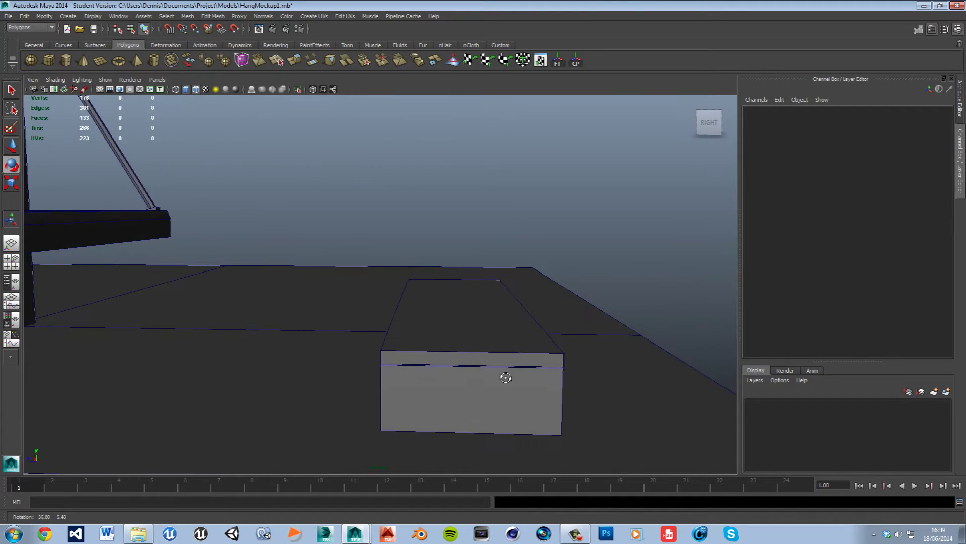
click(455, 348)
click(642, 293)
click(510, 361)
shift+click(502, 389)
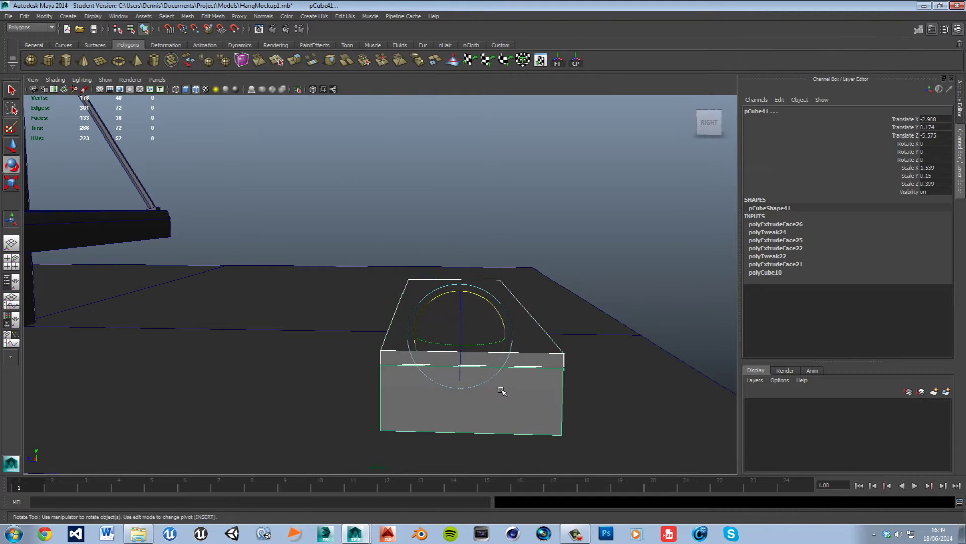
scroll(502, 389, down, 5)
key(w)
drag(397, 318, 129, 315)
- Position the lid and box under the shelf, with the box at about Z -3.942 and Y 0.104
alt+drag(212, 317, 248, 319)
alt+middle_drag(248, 318, 336, 306)
middle_drag(177, 322, 199, 324)
middle_drag(229, 286, 235, 296)
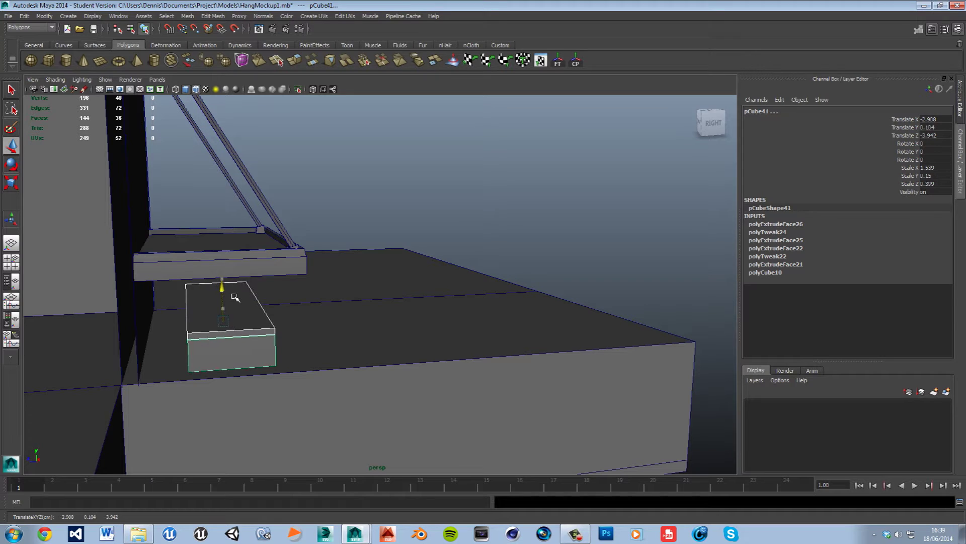
- Nudge the lid and box closer to the wall, bringing the box to about Z -3.826 and Y 0.096
click(404, 222)
alt+drag(403, 222, 463, 312)
click(410, 330)
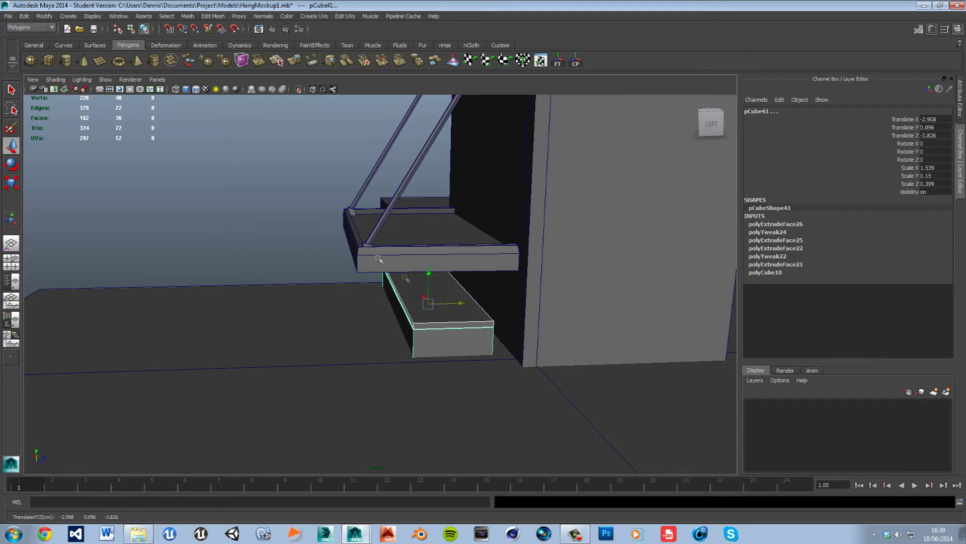
click(254, 285)
- Create a new polygon cube beside the wall shelf
alt+drag(255, 285, 402, 312)
alt+drag(408, 320, 500, 339)
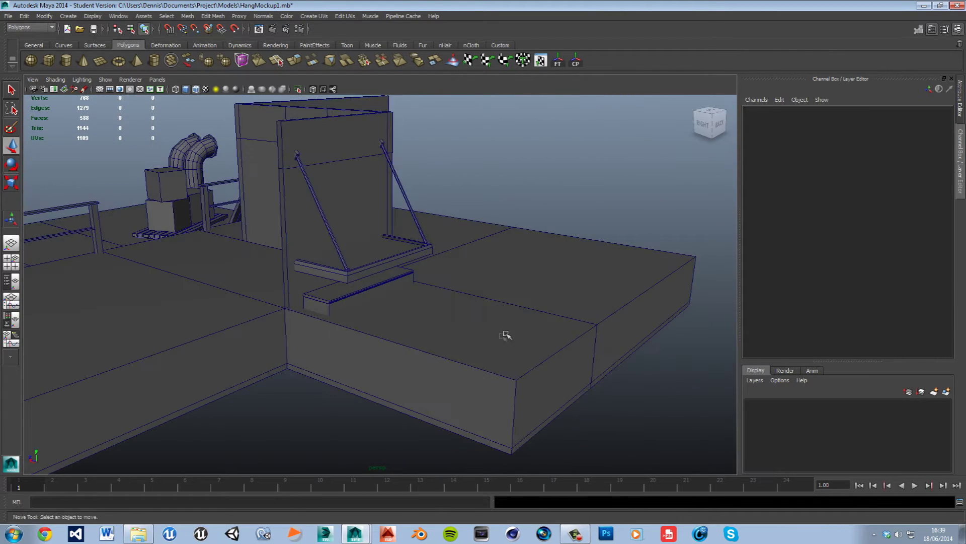
alt+middle_drag(500, 339, 397, 373)
alt+right_drag(397, 373, 421, 373)
alt+drag(343, 314, 475, 362)
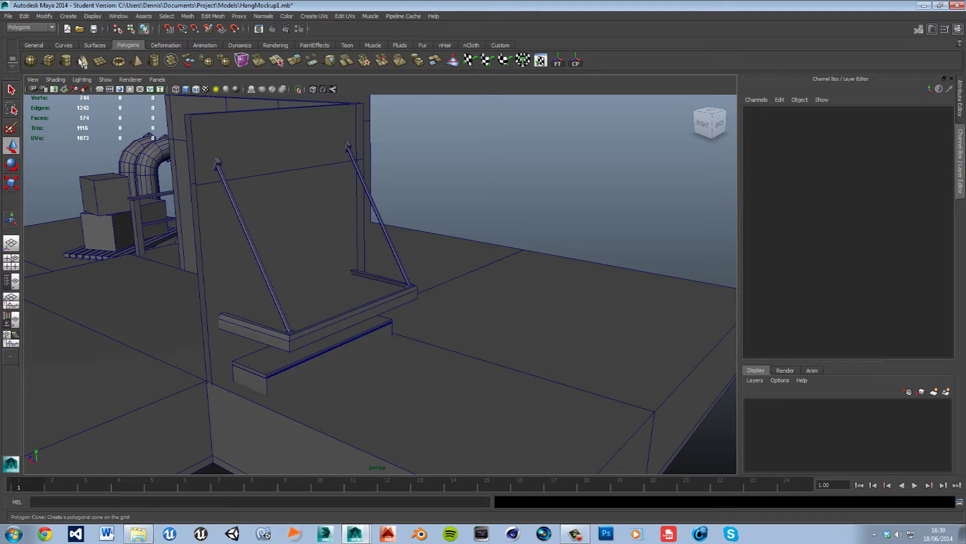
click(328, 315)
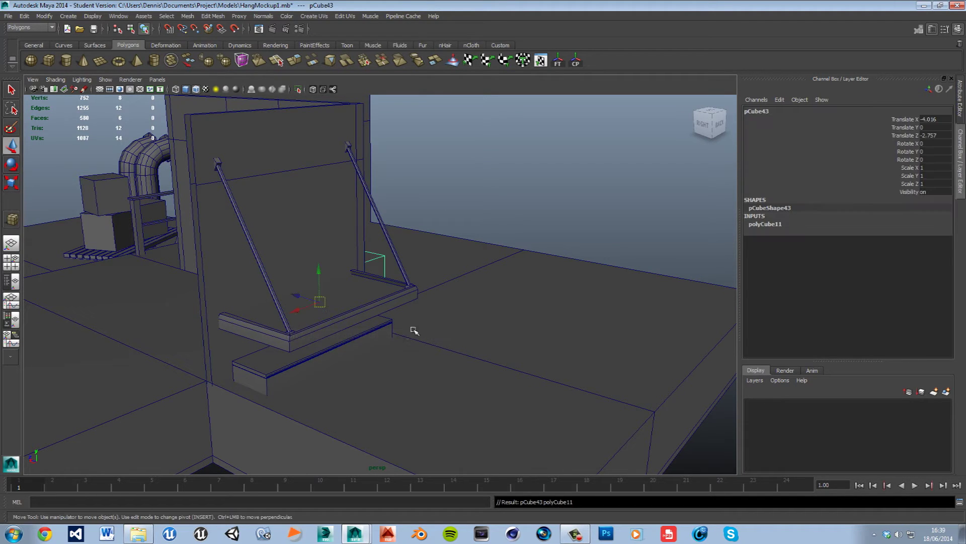
- Place the new cube above the shelf at about X -2.89, Y 0.571, Z -3.94, and flatten it to about 0.24 × 0.065 × 0.24
drag(308, 301, 268, 362)
key(r)
key(w)
drag(326, 324, 334, 278)
key(r)
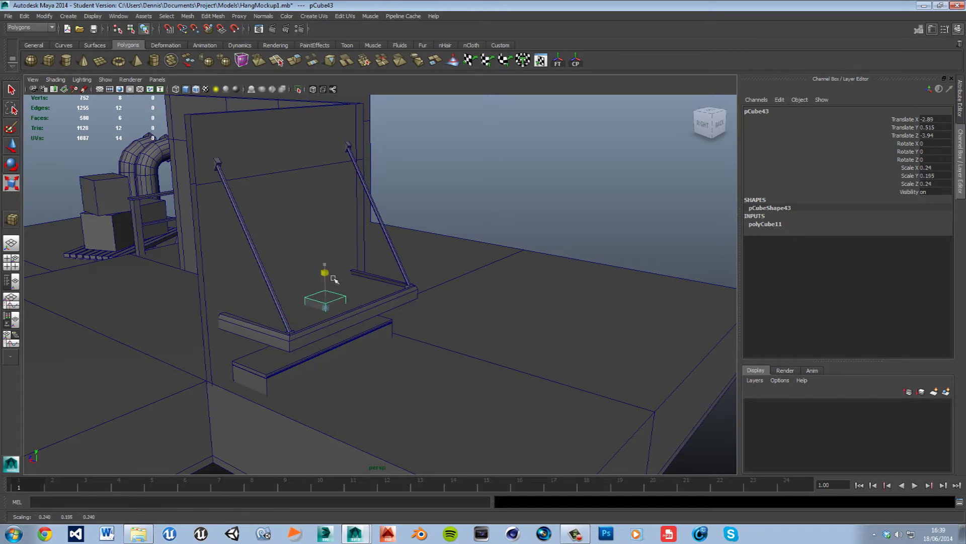
key(w)
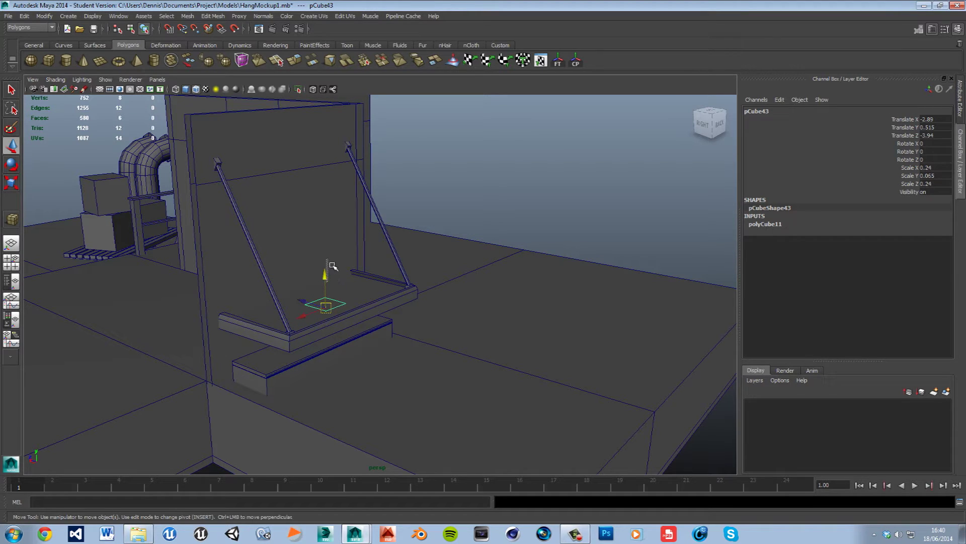
click(332, 307)
click(342, 311)
mouse_move(333, 276)
mouse_down()
mouse_move(333, 265)
mouse_move(333, 274)
mouse_up()
- Stretch the slab along the shelf to an X scale of about 1.461 and centre it at about X -2.918
alt+drag(351, 336, 414, 341)
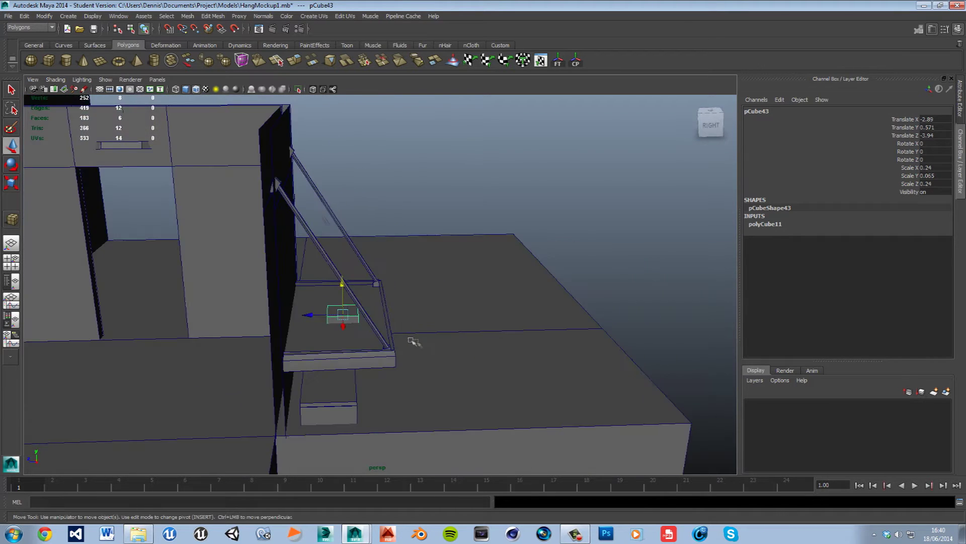
scroll(409, 352, up, 4)
key(r)
drag(317, 357, 310, 504)
alt+drag(441, 348, 261, 285)
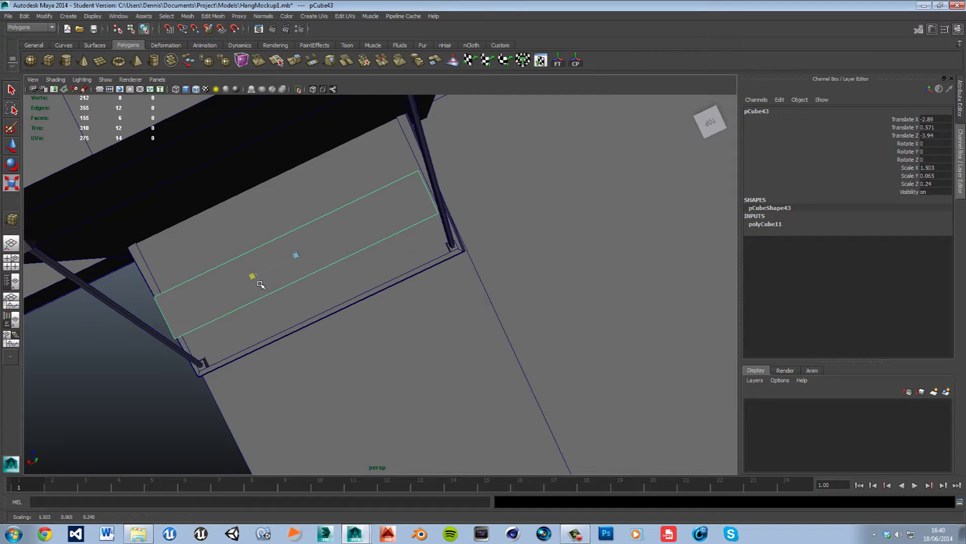
key(w)
drag(271, 275, 277, 276)
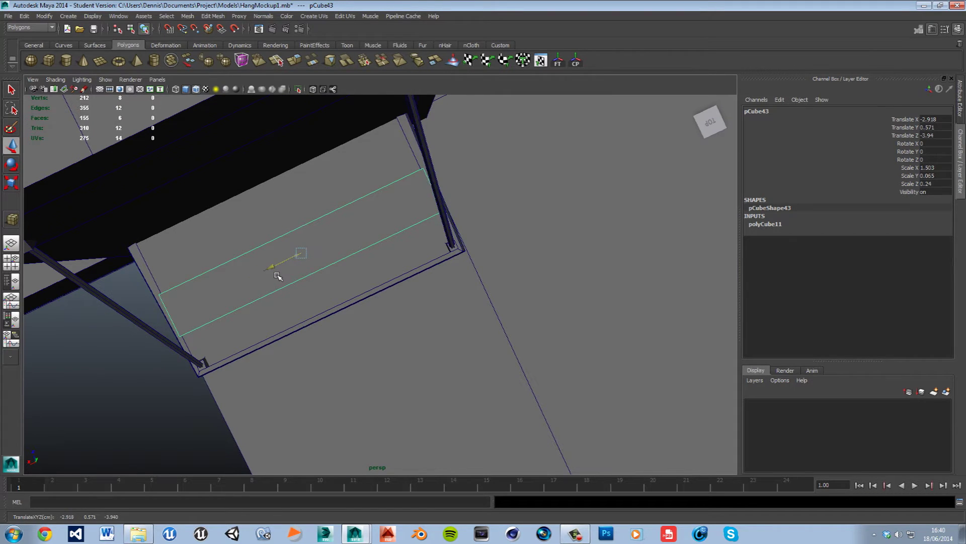
key(r)
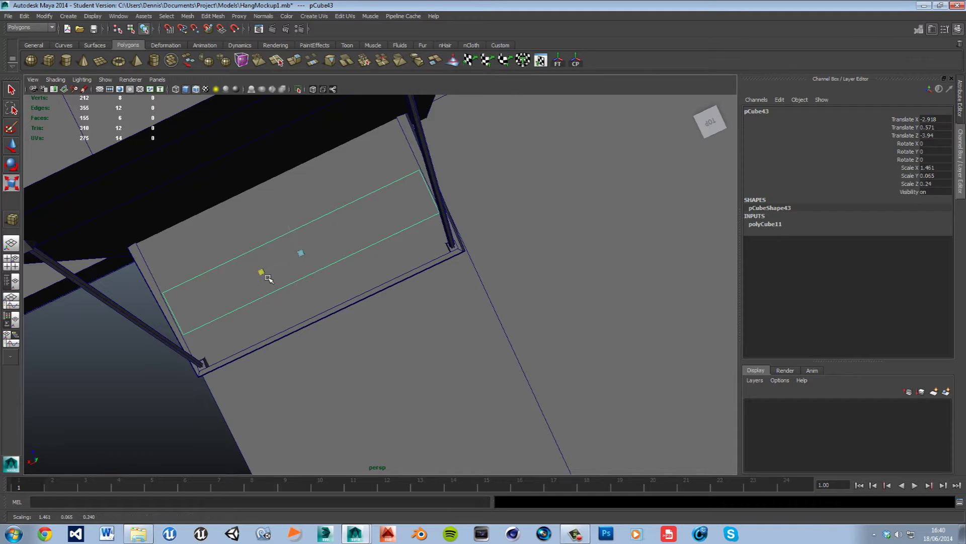
- Widen the slab to a Z scale of about 0.729 and shift it toward the wall to about Z -3.899
drag(290, 219, 265, 126)
key(w)
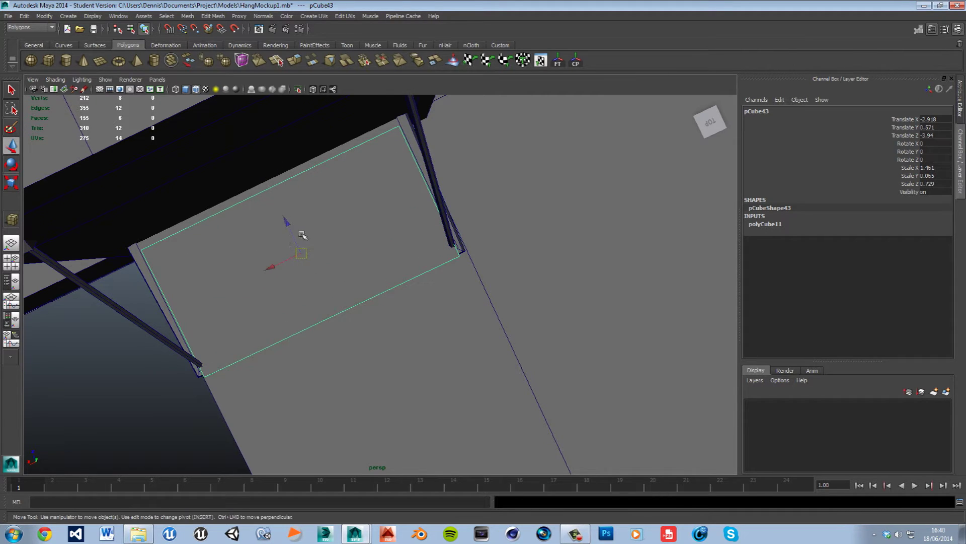
drag(294, 230, 291, 223)
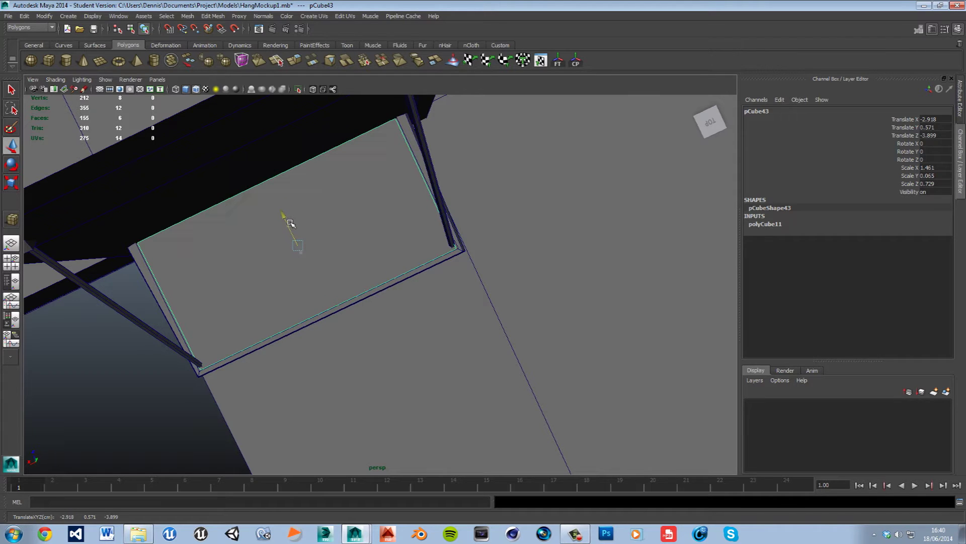
- Fit the slab inside the shelf rim at about Z -3.893, scaled to about 1.417 × 0.071 × 0.707
key(r)
drag(301, 248, 304, 247)
alt+drag(354, 294, 390, 241)
key(w)
drag(364, 287, 487, 332)
key(r)
click(309, 339)
drag(308, 338, 301, 341)
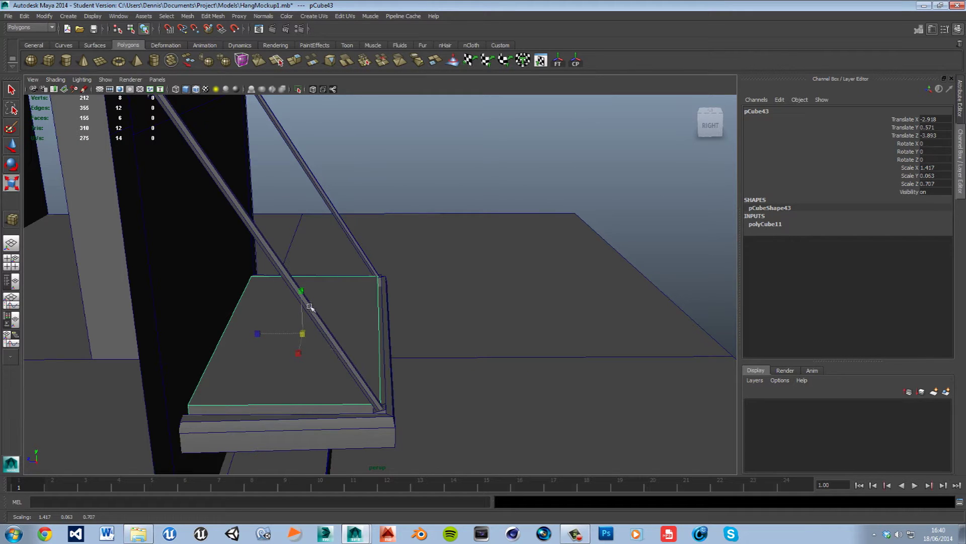
drag(306, 292, 306, 290)
- Shrink the slab slightly in all directions to a scale of about 1.398 × 0.07 × 0.698
alt+drag(343, 353, 257, 322)
key(w)
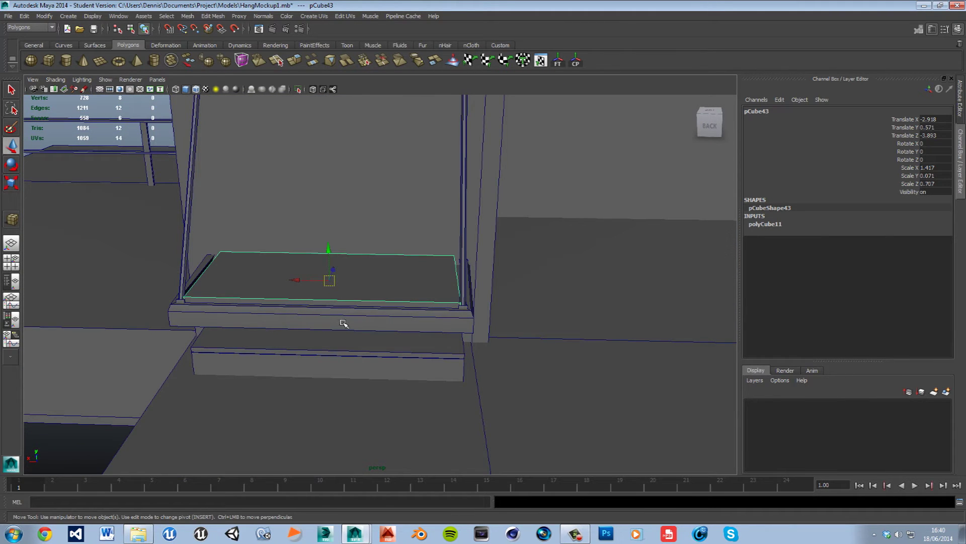
alt+middle_drag(344, 324, 352, 355)
scroll(346, 342, up, 3)
key(r)
drag(320, 326, 334, 344)
- Extrude the slab's top face slightly upward twice, scaling it inward to form a stepped edge
right_drag(332, 340, 370, 352)
click(328, 346)
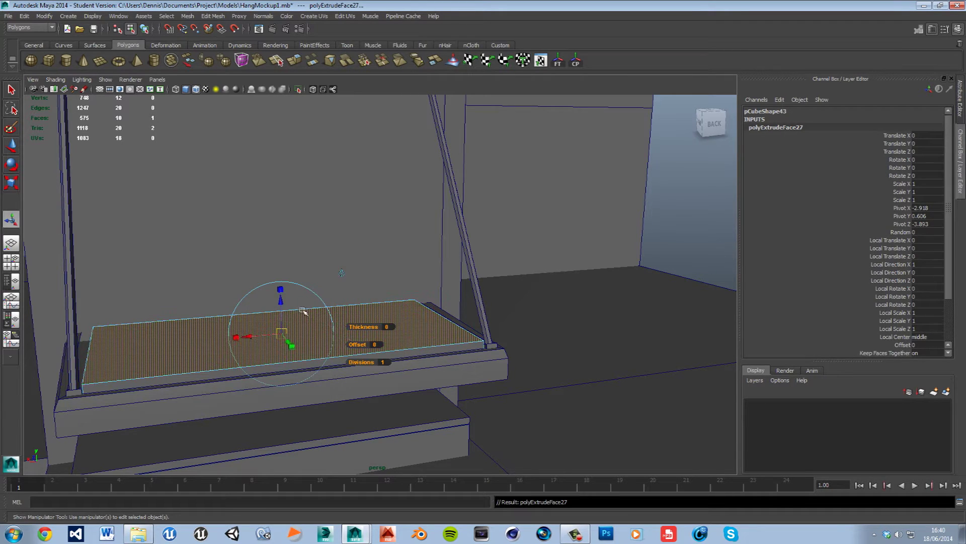
drag(283, 305, 286, 305)
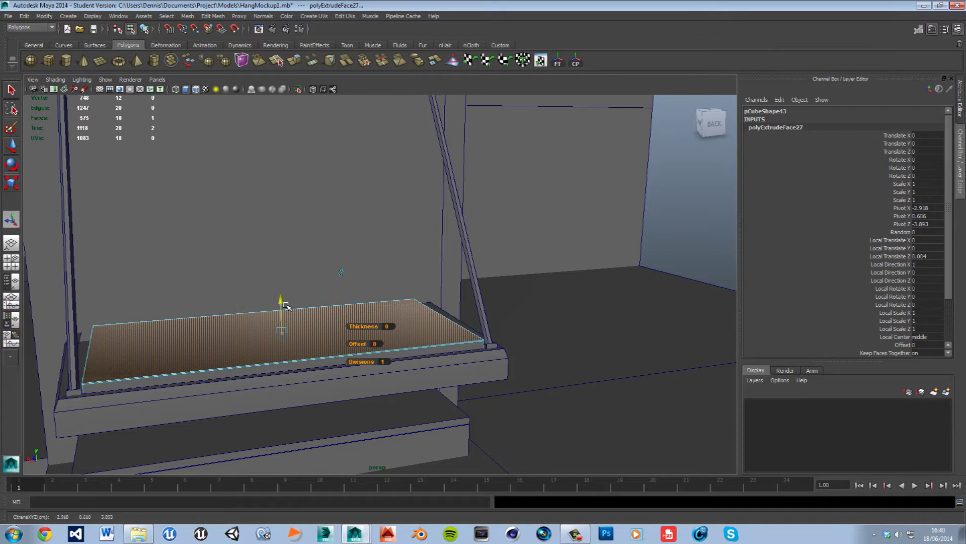
key(r)
shift+right_drag(237, 345, 234, 353)
drag(284, 305, 289, 338)
key(r)
- Extrude the slab's top face once more by about 0.01, scale it inward and fine-tune its height
key(ctrl+e)
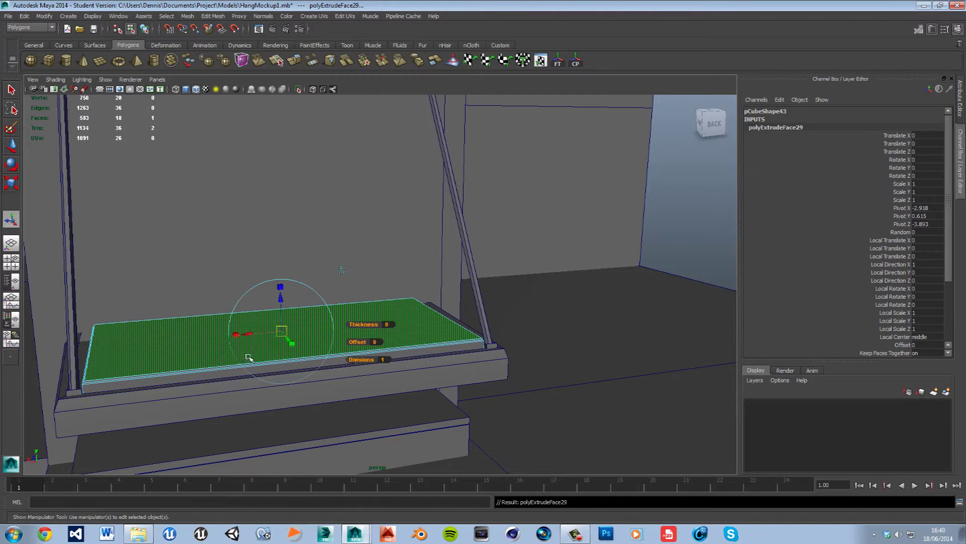
drag(282, 314, 284, 343)
key(r)
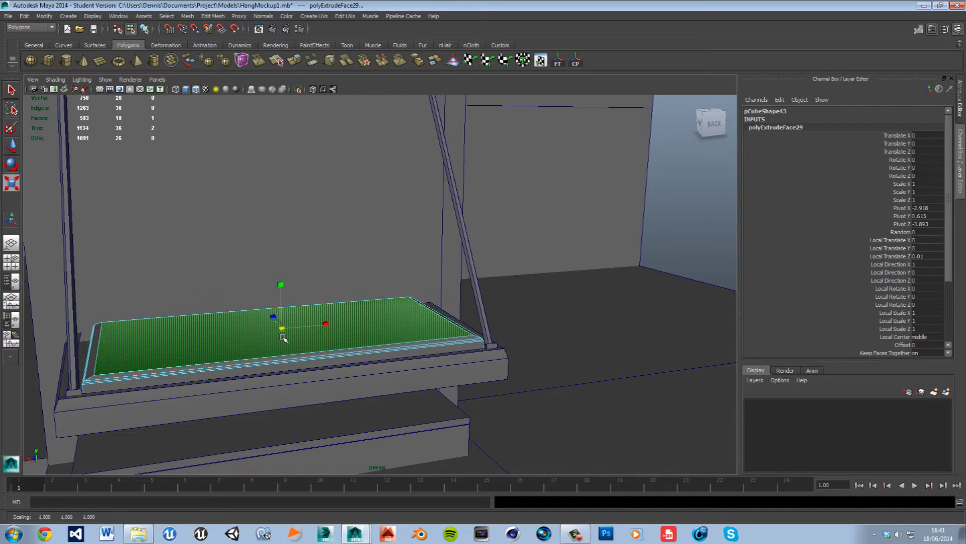
key(w)
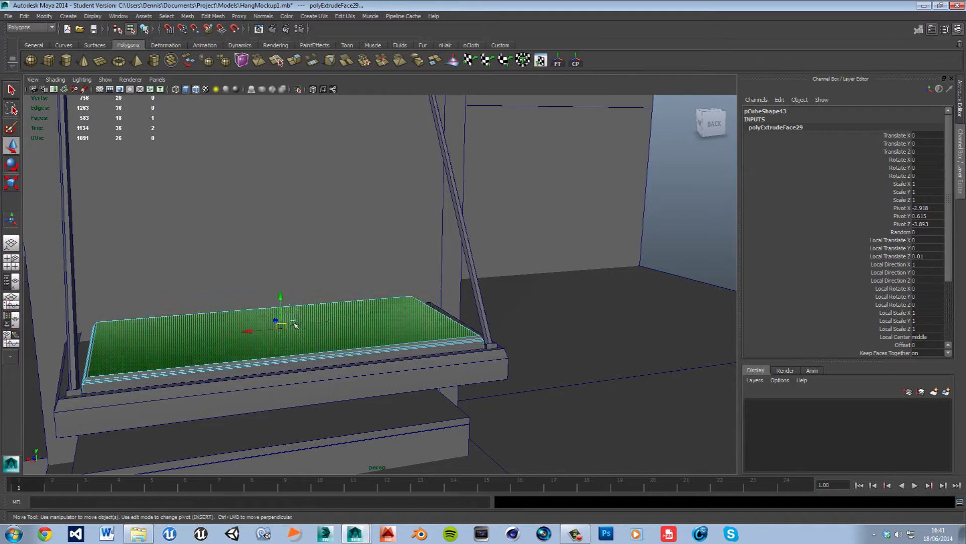
drag(289, 307, 287, 306)
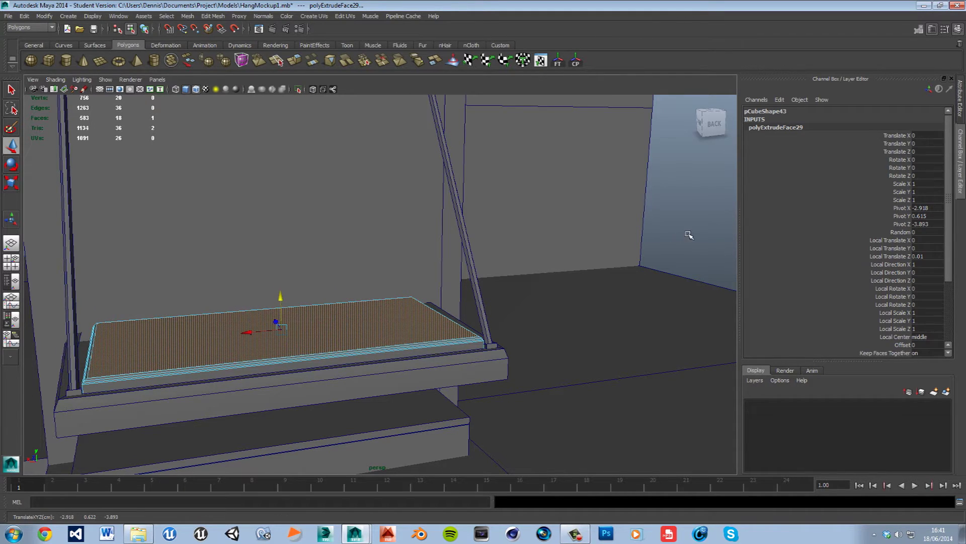
click(689, 235)
- Select the whole slab and move it out in front of the shelf to about Y 0.78, Z -4.964
mouse_move(408, 319)
alt+mouse_down()
mouse_move(484, 313)
mouse_move(425, 352)
mouse_move(451, 304)
mouse_move(422, 310)
alt+mouse_up()
alt+drag(379, 341, 375, 370)
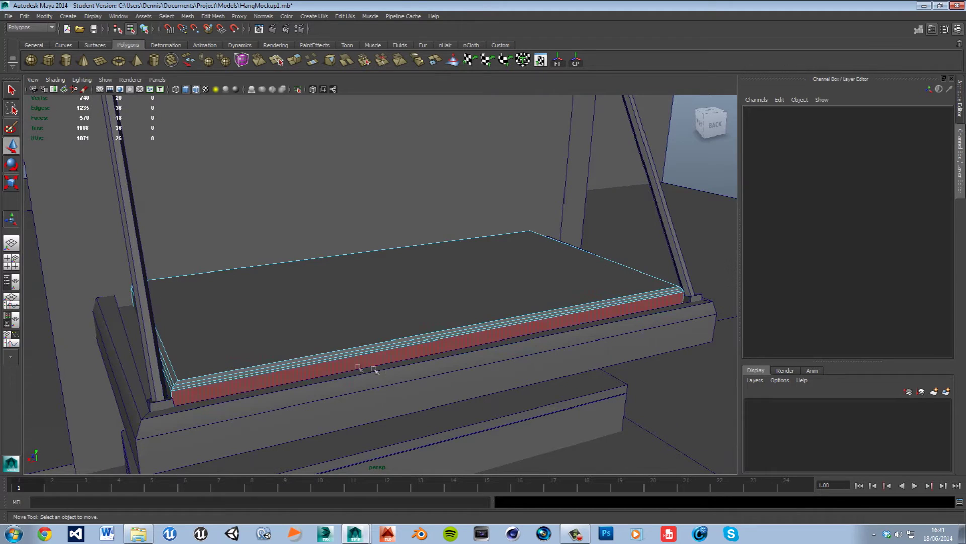
click(240, 403)
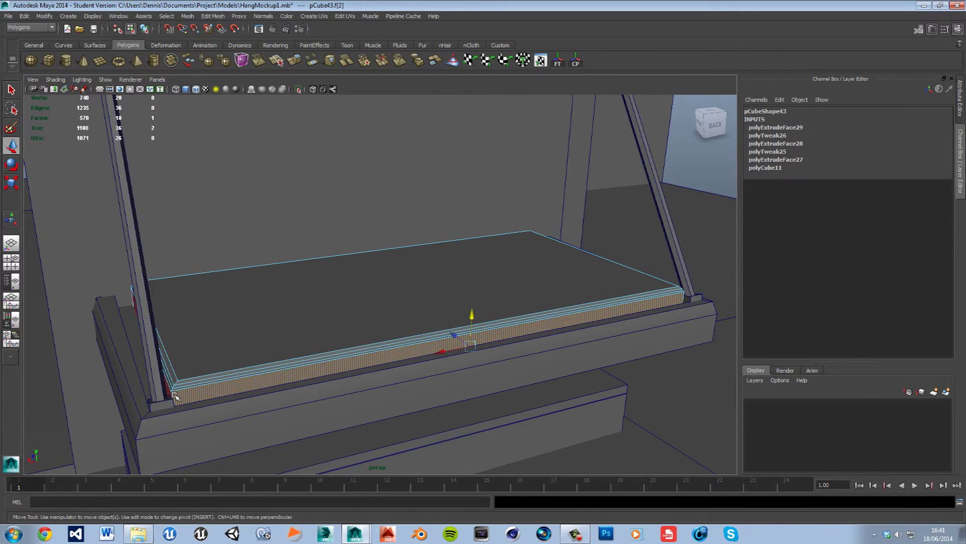
click(571, 290)
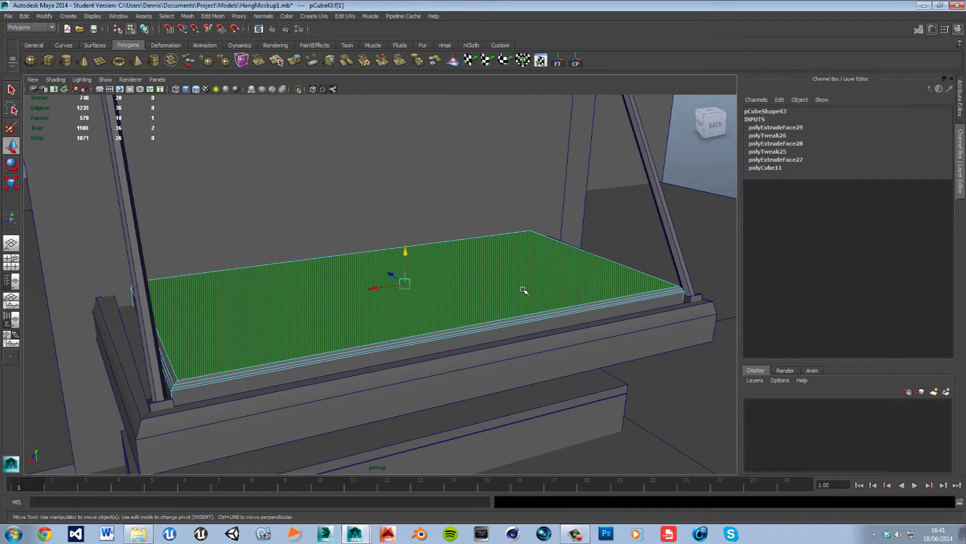
right_drag(518, 289, 548, 274)
click(488, 300)
scroll(460, 302, down, 3)
drag(398, 268, 615, 264)
alt+middle_drag(615, 264, 443, 302)
scroll(445, 306, up, 3)
- Extrude the slab's four side faces outward by about 0.167 and rescale the extruded faces
alt+drag(517, 295, 390, 283)
right_drag(391, 283, 371, 287)
click(373, 289)
alt+drag(381, 292, 343, 287)
shift+click(272, 262)
shift+right_drag(305, 259, 309, 280)
alt+drag(308, 280, 358, 301)
mouse_move(441, 234)
mouse_down()
mouse_move(491, 237)
mouse_move(442, 224)
mouse_up()
key(r)
alt+drag(459, 349, 539, 306)
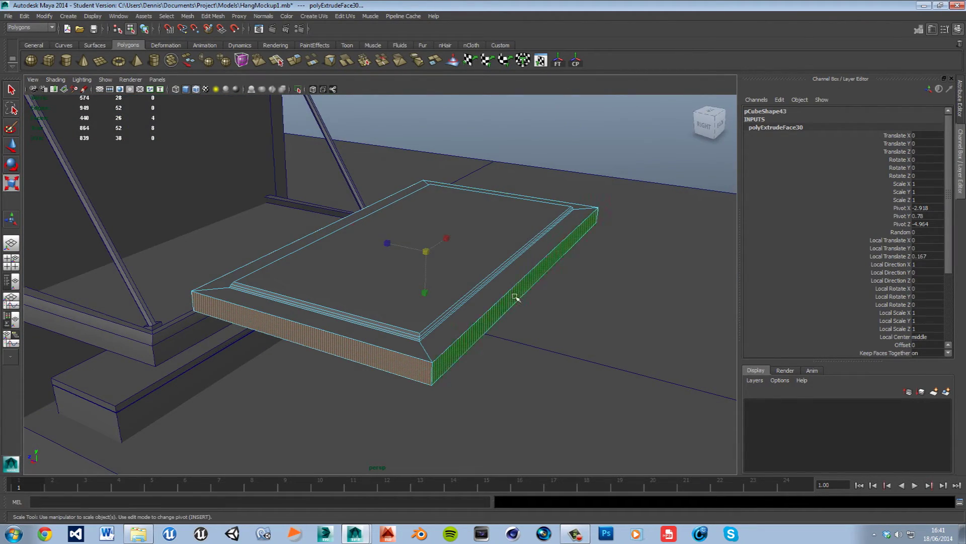
middle_drag(447, 262, 397, 253)
alt+drag(377, 320, 348, 330)
- Select the whole slab and move it back onto the shelf at about Y 0.554, Z -3.875
right_drag(497, 243, 539, 228)
click(646, 226)
alt+drag(646, 227, 523, 312)
click(479, 287)
scroll(441, 290, down, 10)
key(w)
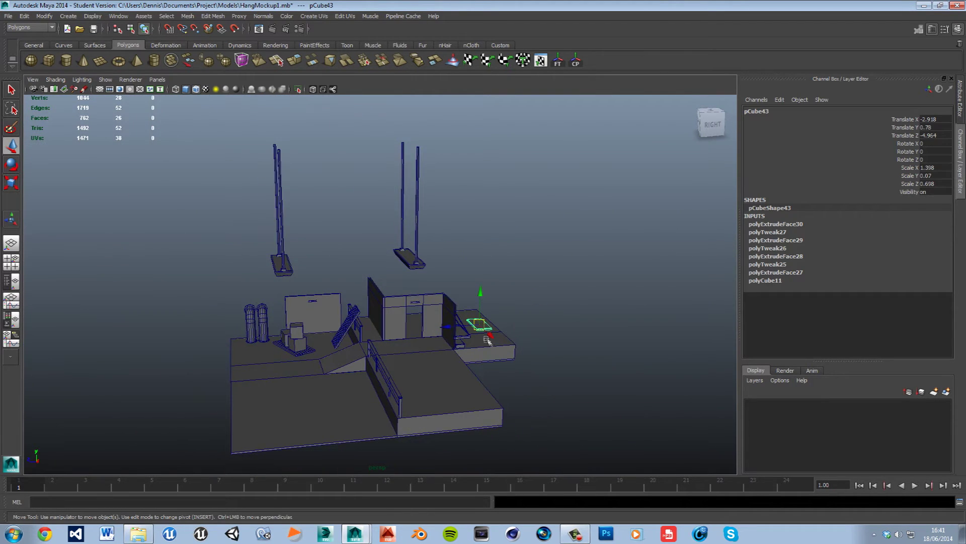
key(f)
alt+drag(437, 339, 399, 346)
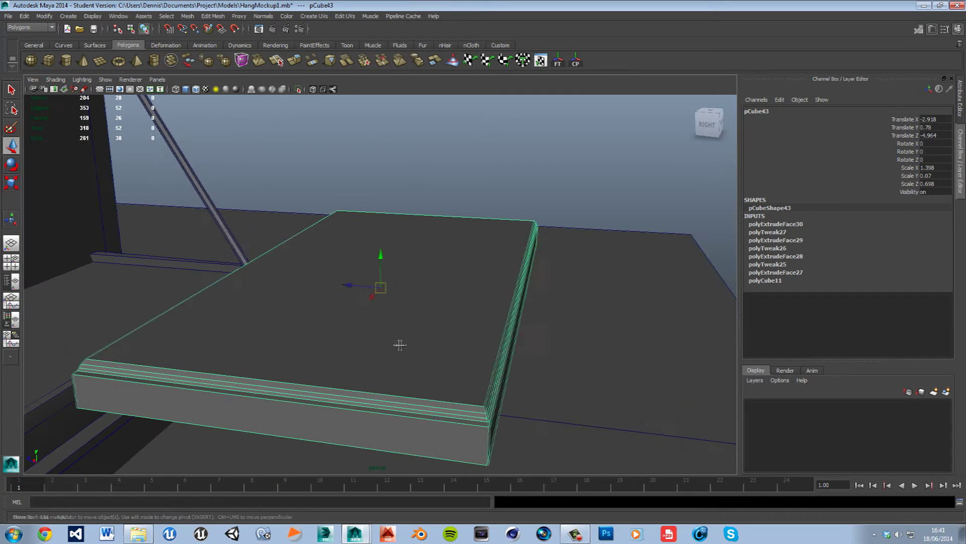
alt+right_drag(400, 345, 550, 328)
drag(467, 283, 233, 286)
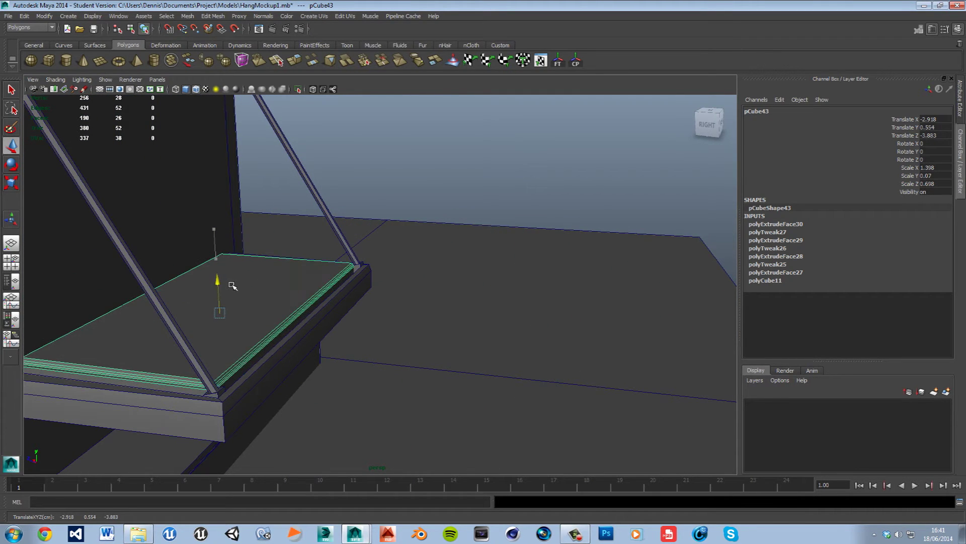
alt+drag(374, 373, 283, 350)
drag(154, 357, 151, 357)
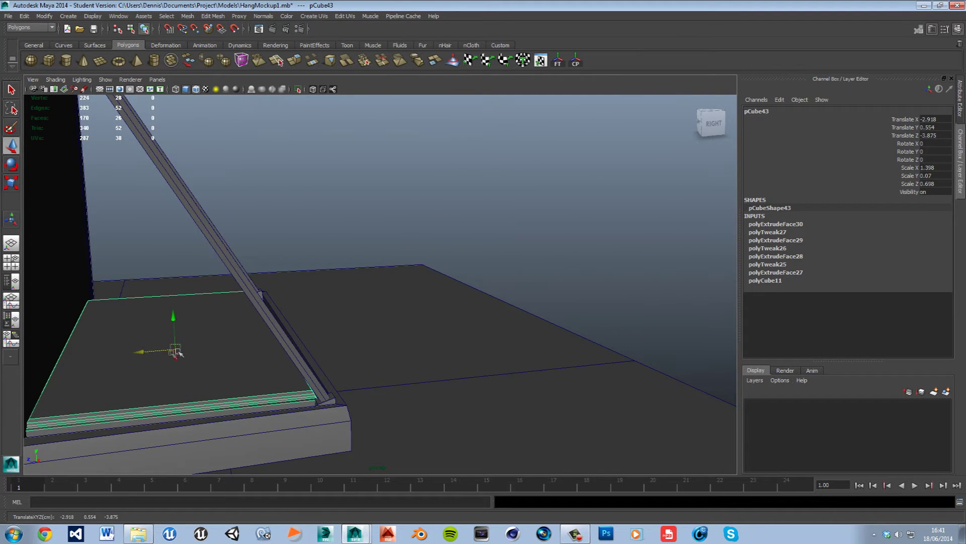
- Delete a hidden face of the slab on the shelf, return to whole-object selection and clear the selection
alt+middle_drag(242, 342, 378, 300)
scroll(298, 303, up, 2)
alt+drag(300, 304, 309, 306)
drag(253, 289, 326, 199)
key(F11)
click(330, 211)
key(Delete)
right_drag(344, 162, 379, 153)
alt+drag(377, 160, 328, 269)
click(339, 238)
alt+drag(348, 314, 539, 305)
click(214, 261)
- Examine the shelf with its slab, the box below it and the neighbouring empty room from several angles
alt+drag(392, 275, 302, 324)
scroll(403, 346, up, 6)
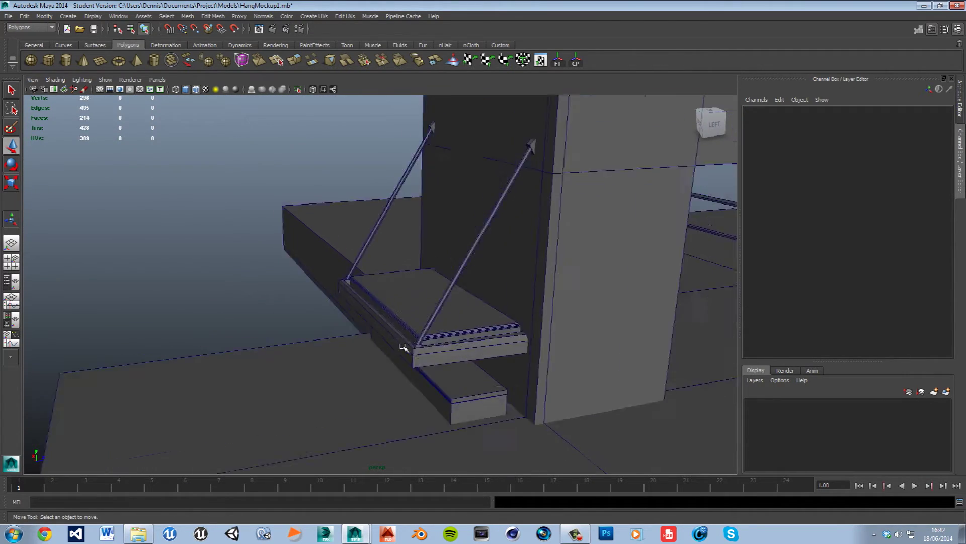
scroll(420, 364, down, 4)
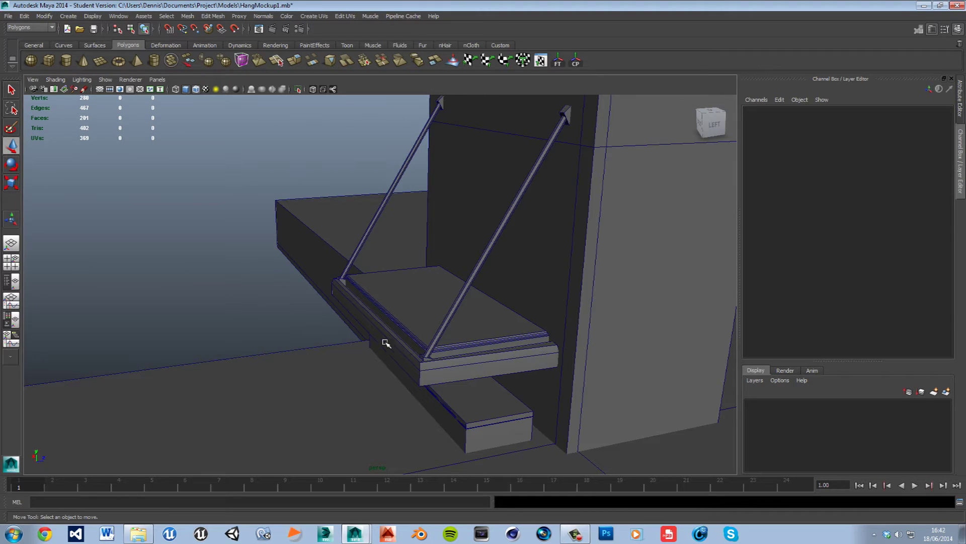
alt+drag(410, 338, 467, 346)
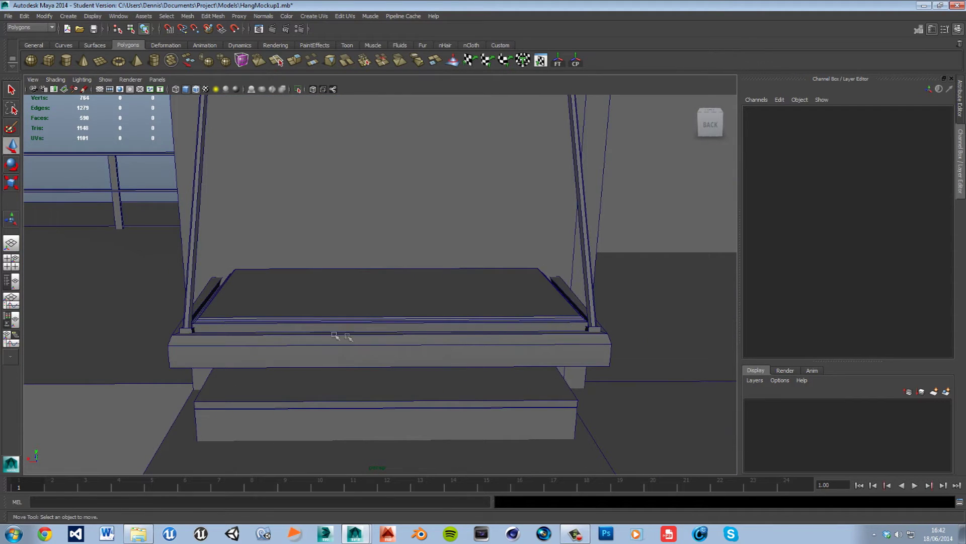
alt+drag(254, 336, 356, 335)
alt+drag(463, 327, 311, 329)
scroll(402, 336, down, 6)
alt+middle_drag(401, 337, 333, 319)
scroll(332, 319, up, 3)
alt+drag(412, 324, 447, 332)
alt+middle_drag(443, 333, 294, 324)
scroll(356, 328, down, 6)
scroll(294, 324, up, 4)
alt+drag(295, 324, 453, 323)
alt+middle_drag(453, 324, 441, 335)
scroll(442, 340, up, 5)
scroll(442, 340, down, 5)
scroll(441, 339, up, 3)
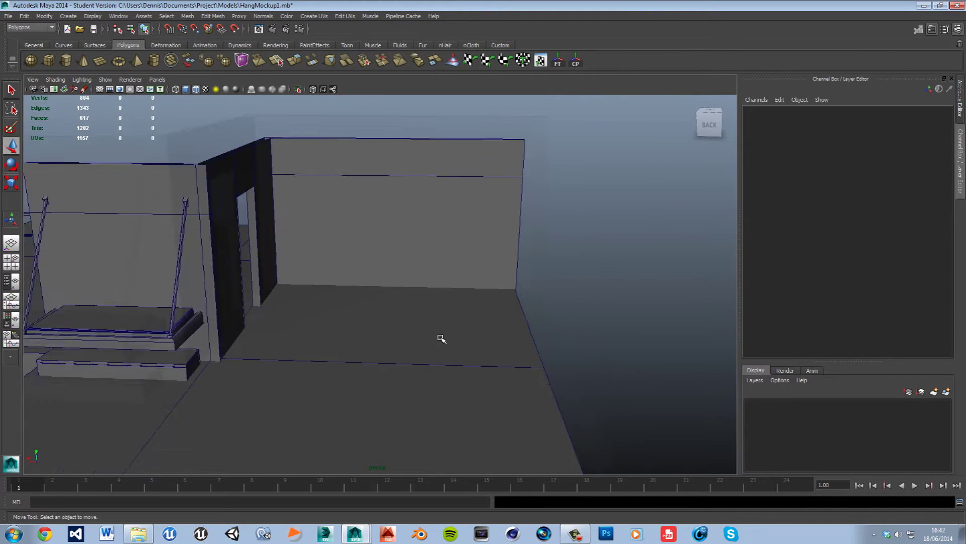
scroll(442, 339, down, 3)
- Save the HangMockup1 scene, continuing past the student version notice
key(ctrl+s)
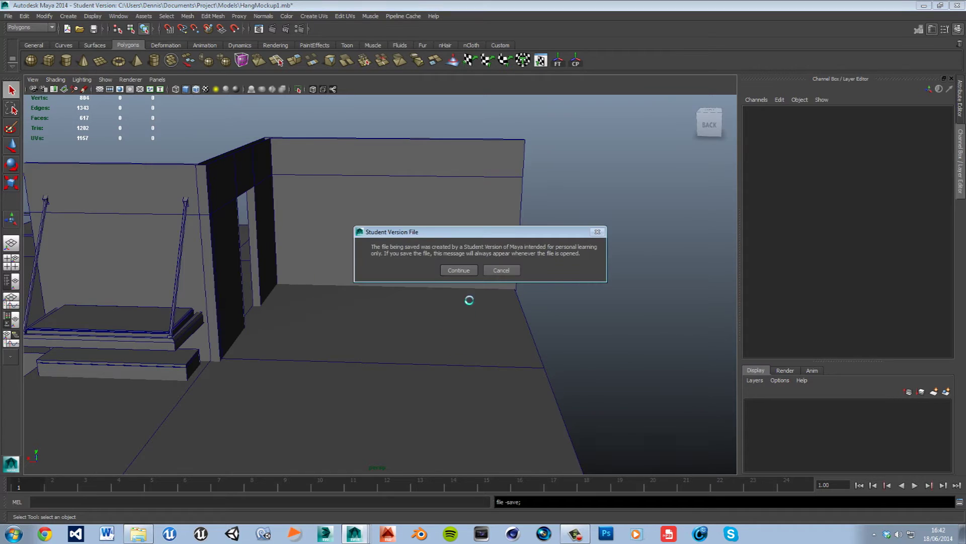
click(460, 271)
alt+drag(379, 315, 385, 315)
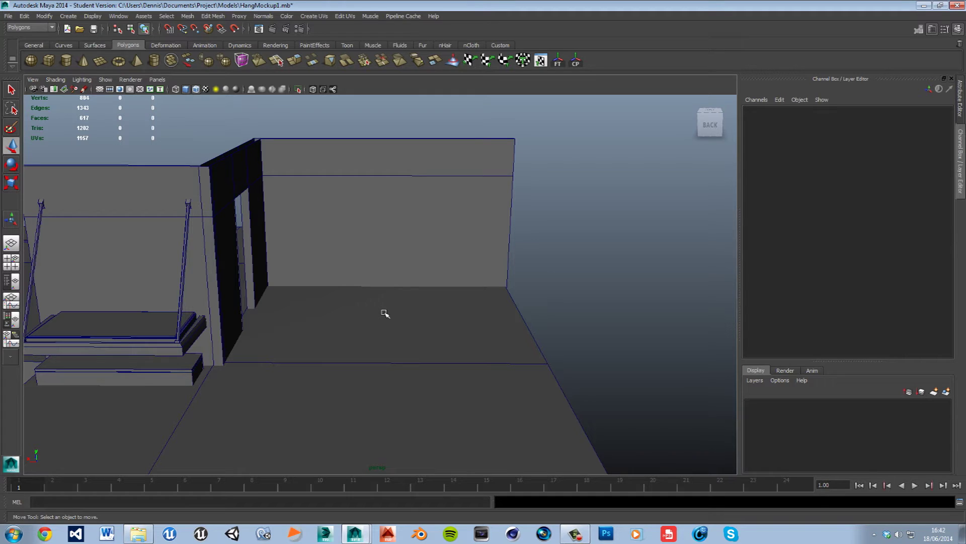
- Create a polygon cube in the empty room near X -4.67, Z -1.053, and scale it to about 0.05 in X and 0.537 in Z
click(48, 61)
click(330, 290)
alt+drag(472, 301, 334, 298)
key(r)
drag(599, 322, 529, 328)
key(w)
key(r)
scroll(528, 329, up, 5)
alt+drag(428, 364, 468, 359)
drag(341, 290, 387, 295)
alt+drag(470, 312, 422, 317)
scroll(434, 316, down, 6)
- Lower the thin panel to about Y 0.503 and raise its top face to just below the wall's horizontal edge line
key(w)
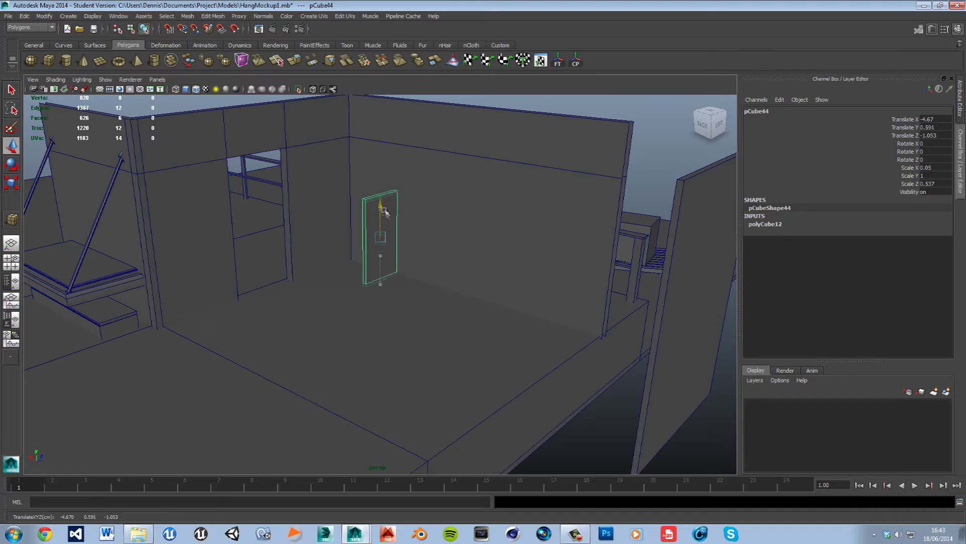
alt+drag(386, 219, 369, 325)
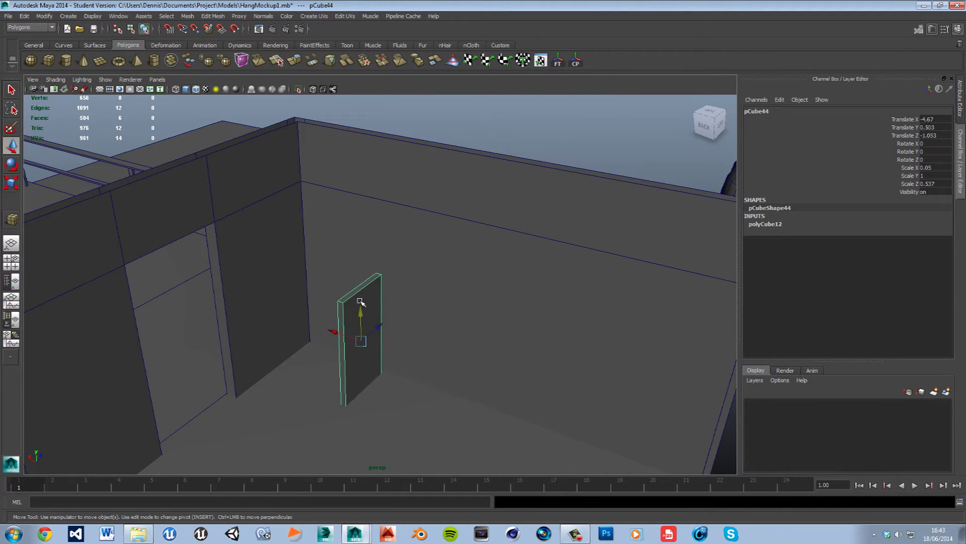
right_drag(361, 301, 362, 312)
click(368, 292)
drag(371, 264, 374, 192)
alt+drag(380, 286, 413, 264)
right_drag(386, 258, 405, 250)
click(385, 254)
- Duplicate the tall panel, move the copy along X beside the back wall, and select the original panel
alt+drag(387, 254, 483, 294)
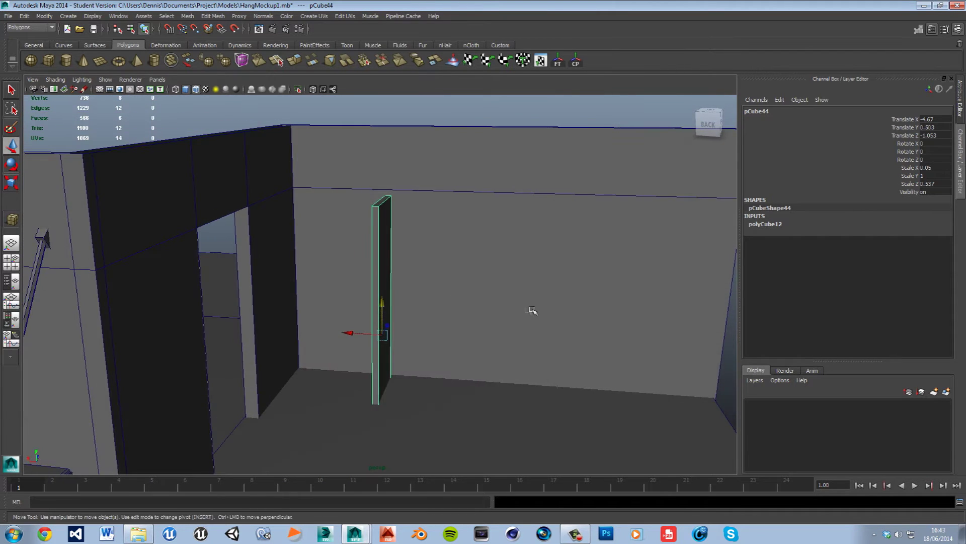
alt+middle_drag(530, 310, 418, 284)
key(ctrl+d)
drag(249, 311, 323, 316)
click(667, 352)
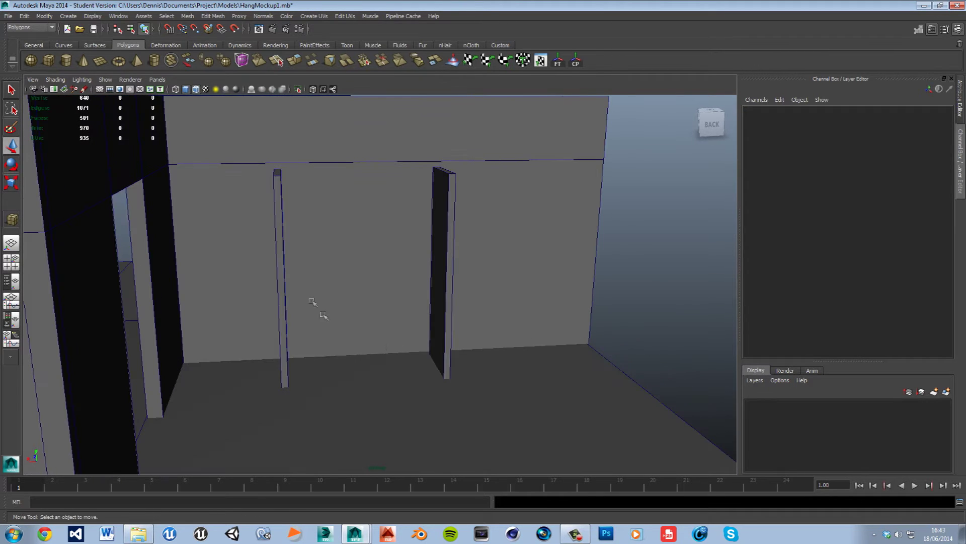
click(284, 275)
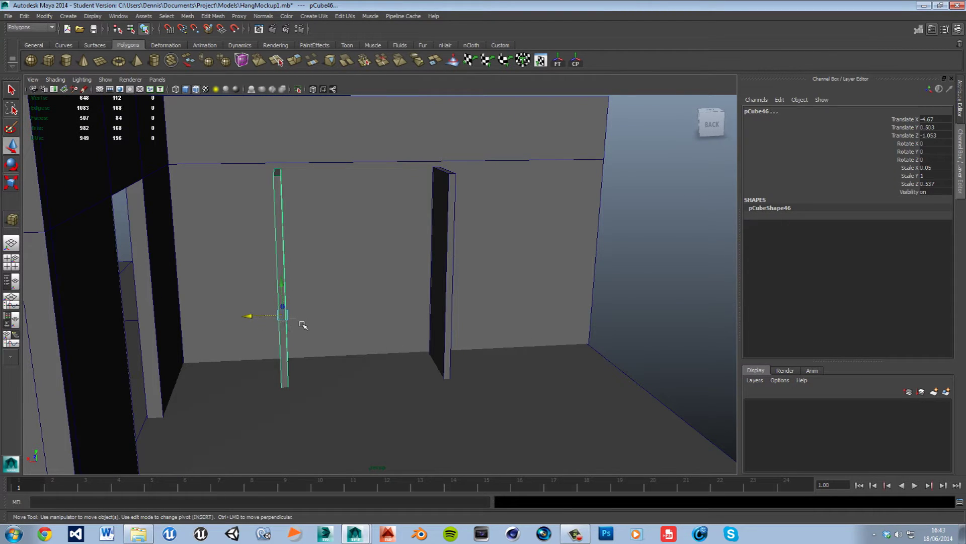
- Move the selected panel between the two uprights and scale it into a flat board, about 1.235 in X and 0.021 in Y
click(279, 235)
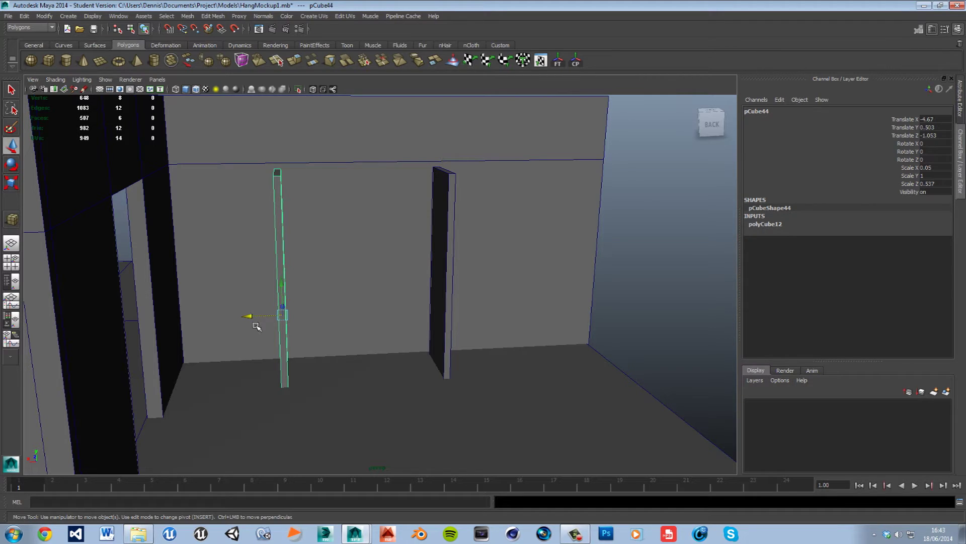
drag(254, 319, 350, 310)
key(r)
drag(375, 274, 10, 330)
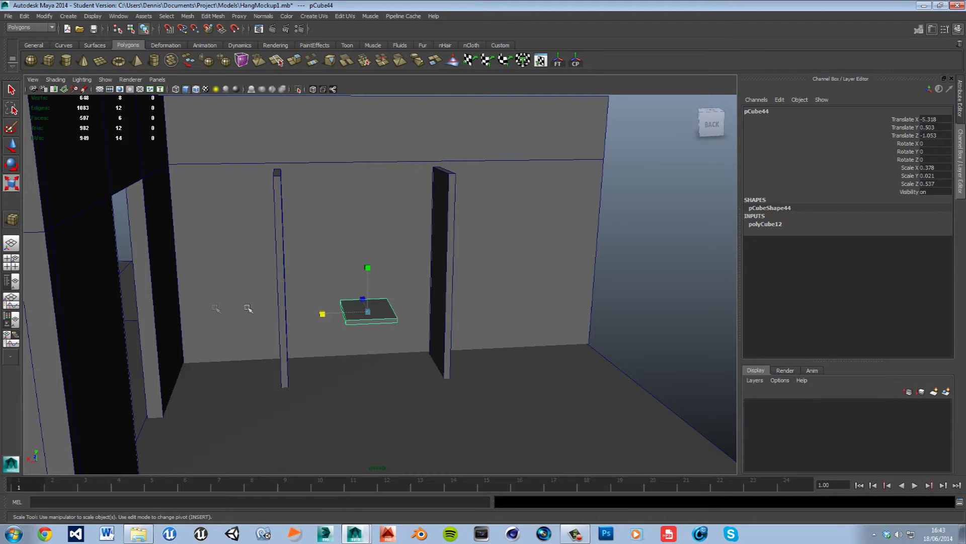
drag(322, 314, 224, 325)
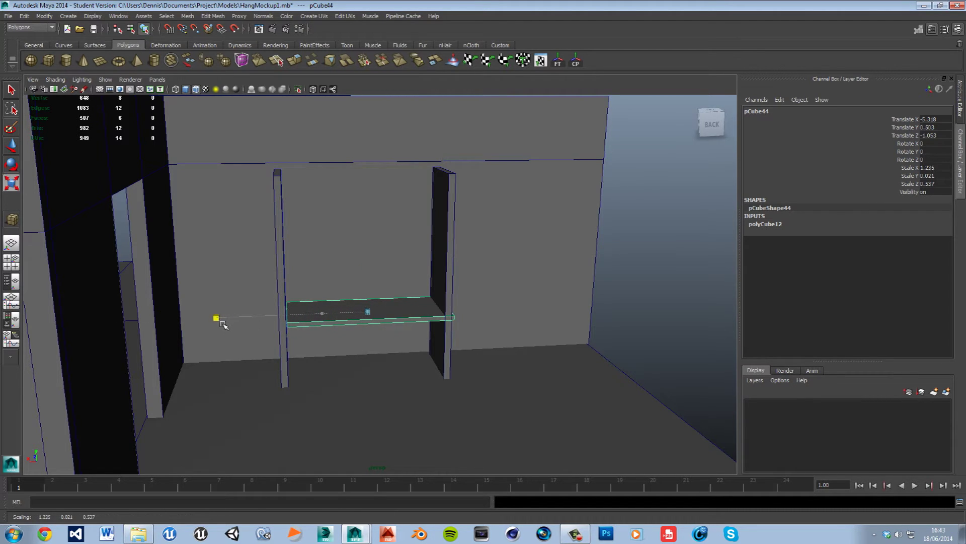
- Lower the board between the uprights to about X -5.28, Y 0.101 and reduce its depth to about 0.462 in Z
key(w)
drag(340, 322, 338, 322)
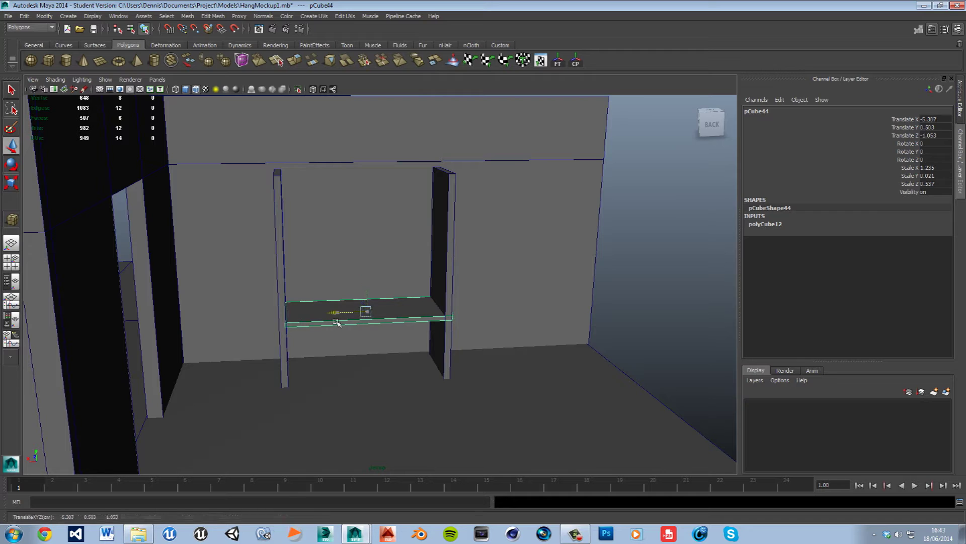
drag(370, 288, 363, 356)
key(r)
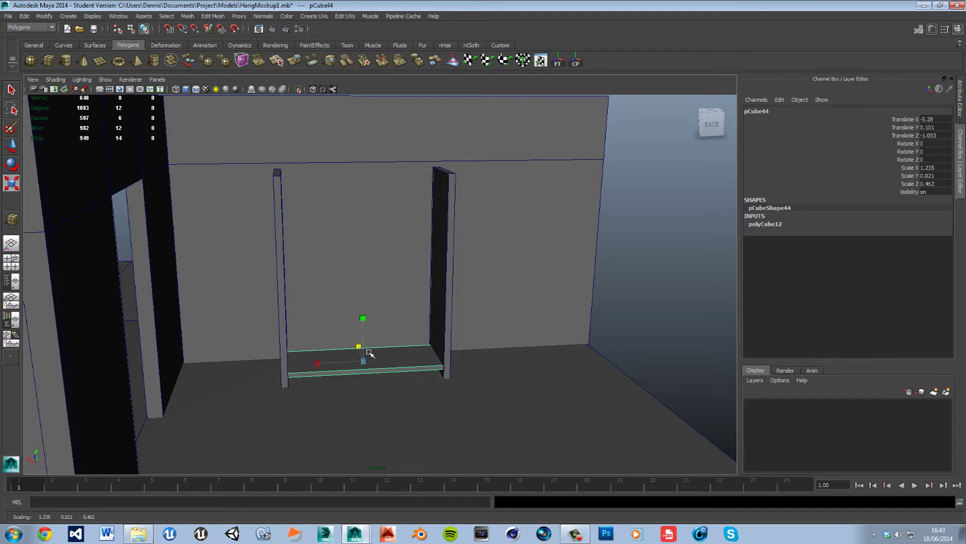
- Duplicate the board upward into three more shelves between the uprights, and raise the lowest board to about Y 0.128
key(ctrl+d)
key(w)
drag(369, 334, 377, 181)
key(ctrl+d)
alt+drag(459, 328, 443, 315)
click(345, 349)
drag(353, 316, 624, 325)
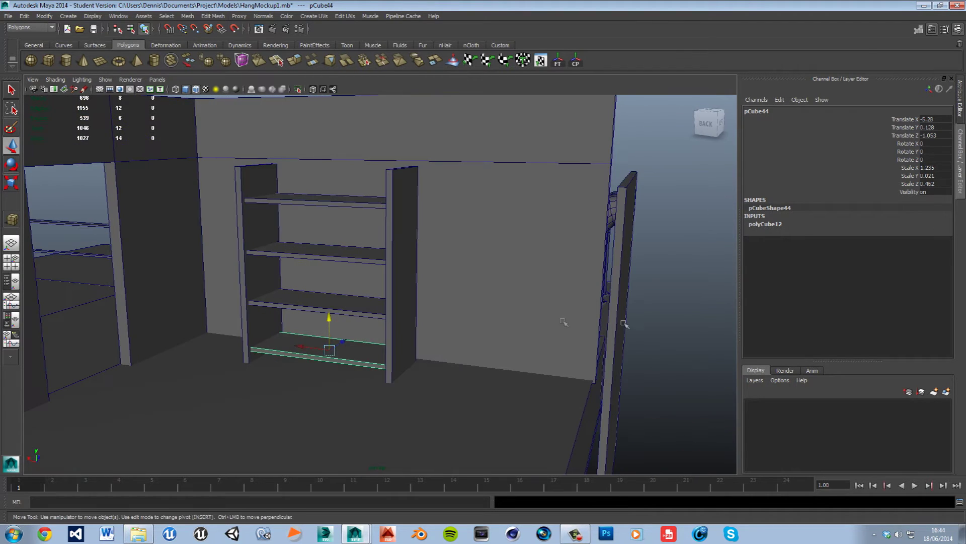
click(685, 339)
- Select all four shelf boards and both uprights and move the bookcase along the back wall to about X -6.241 for the boards
alt+drag(548, 334, 496, 338)
alt+middle_drag(402, 347, 440, 351)
scroll(439, 352, down, 5)
alt+drag(438, 354, 437, 354)
scroll(443, 349, up, 4)
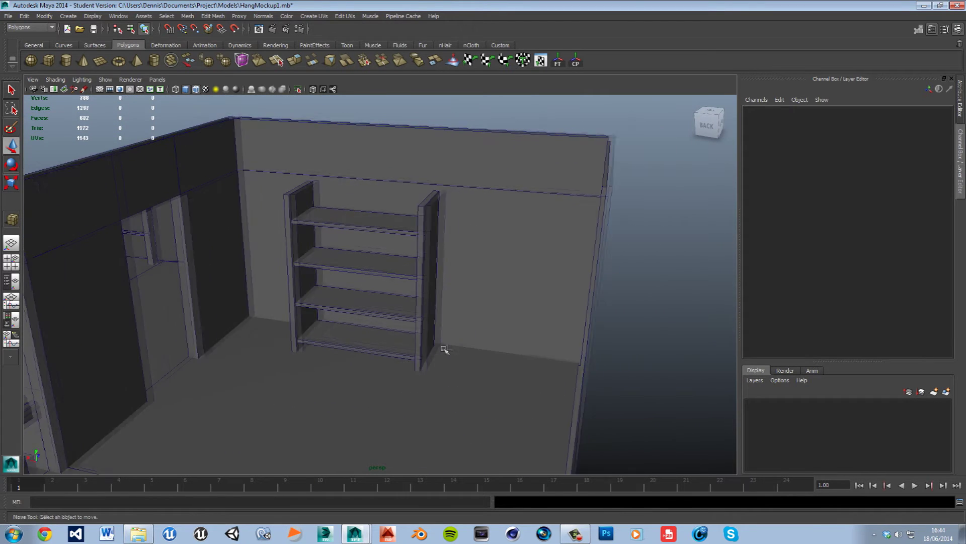
scroll(445, 349, up, 3)
click(368, 324)
shift+click(356, 363)
shift+click(361, 271)
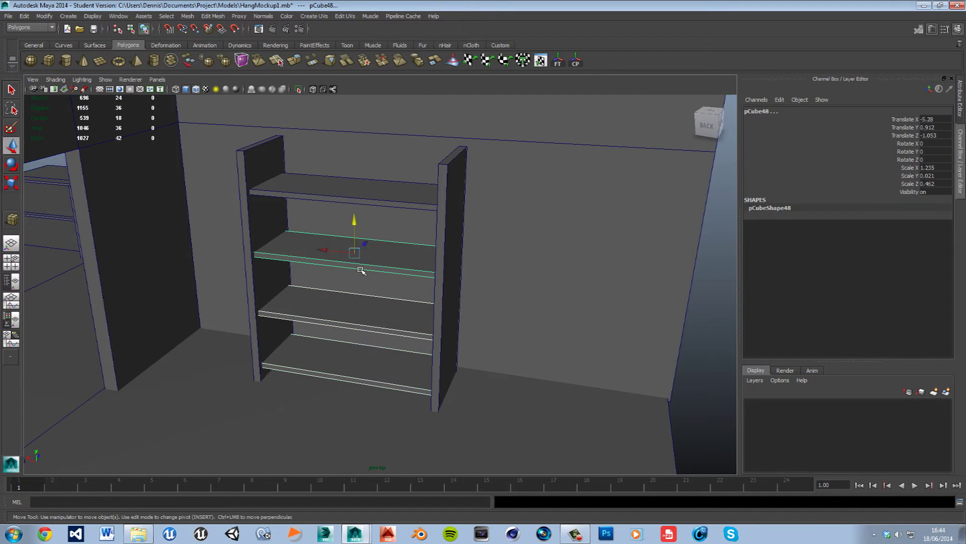
shift+click(360, 176)
shift+click(337, 194)
shift+click(338, 136)
shift+click(284, 159)
shift+click(460, 210)
drag(446, 316, 602, 372)
scroll(623, 385, down, 5)
alt+middle_drag(589, 383, 553, 370)
click(565, 382)
- Create a polygon cylinder on the open floor near X -5.84, Z -5.016 and set its axis subdivisions to 14
scroll(549, 370, up, 5)
scroll(435, 361, down, 5)
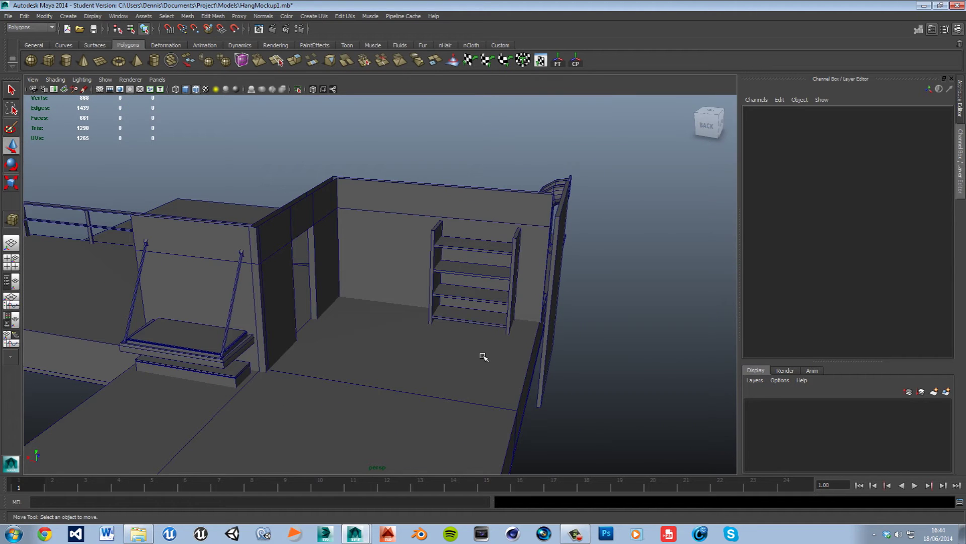
click(461, 272)
alt+drag(416, 302, 349, 330)
scroll(453, 309, down, 3)
alt+middle_drag(453, 308, 446, 291)
scroll(443, 302, up, 5)
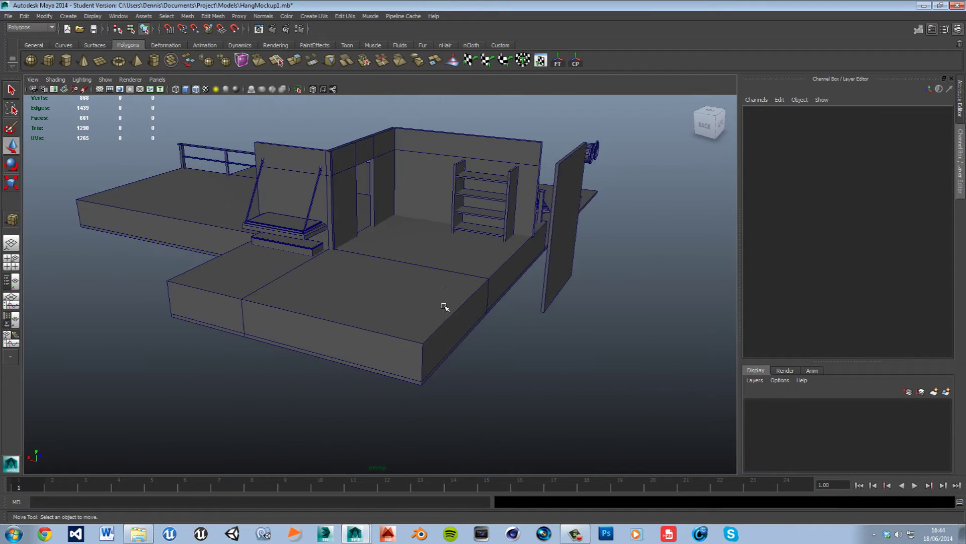
click(66, 61)
click(362, 363)
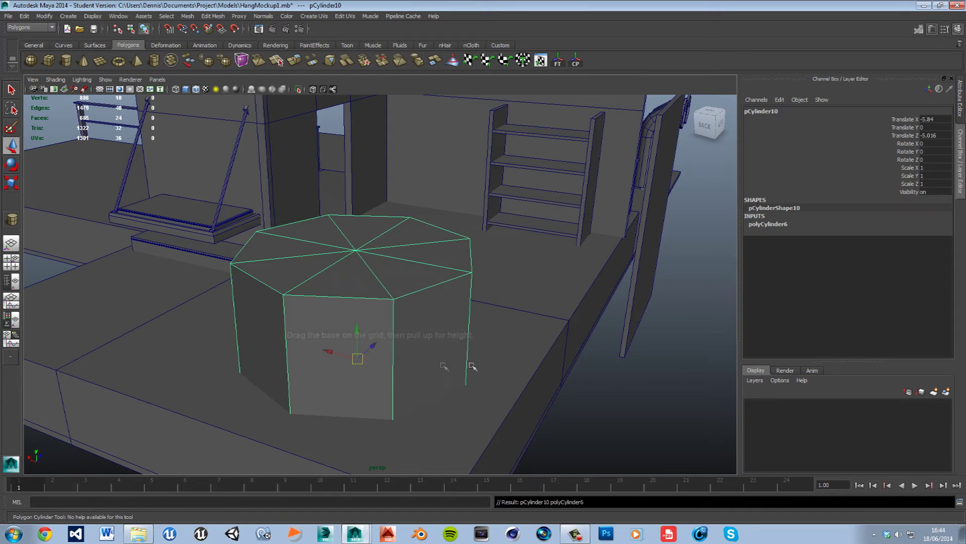
alt+drag(401, 391, 444, 395)
click(811, 226)
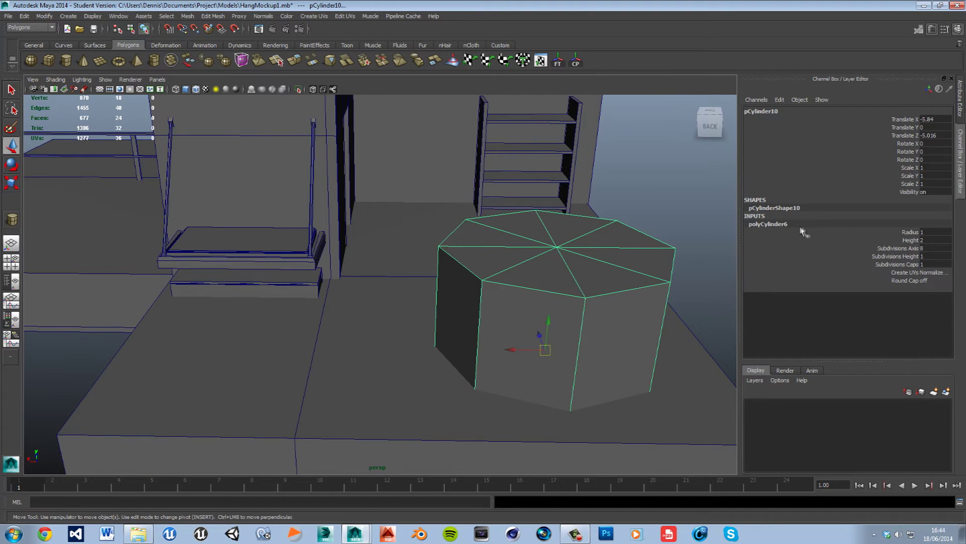
double_click(939, 249)
text(14)
key(Return)
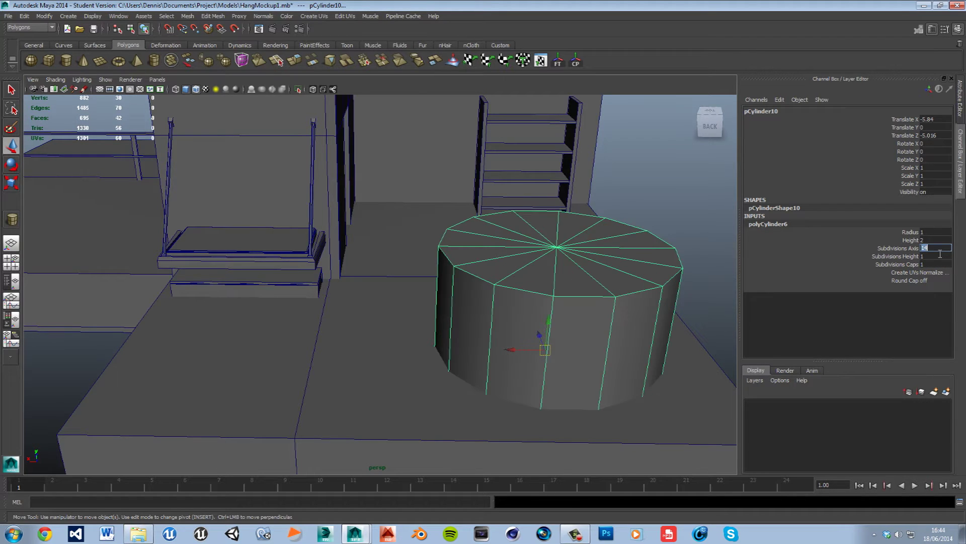
- Scale the cylinder to about 0.067 in X and Z and 0.368 in Y, and raise it to about Y 0.387
click(724, 240)
click(636, 272)
key(r)
drag(550, 357, 375, 403)
drag(555, 313, 596, 105)
key(w)
drag(556, 323, 577, 289)
click(730, 253)
- Select the four shelf boards and pull them forward out of the bookcase to about Z -1.823
alt+drag(648, 282, 549, 350)
scroll(557, 298, up, 5)
alt+middle_drag(557, 297, 418, 377)
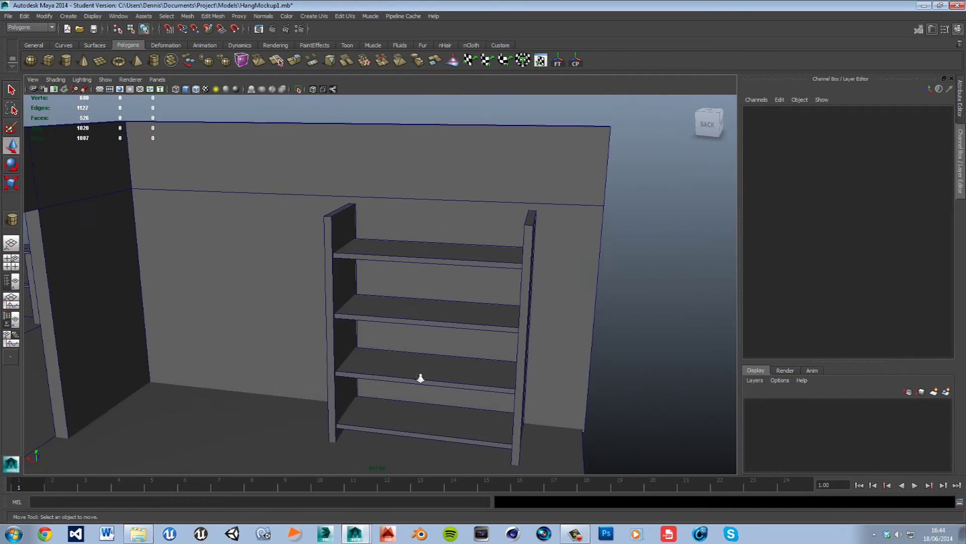
scroll(418, 377, up, 3)
click(398, 250)
shift+click(406, 336)
shift+click(426, 410)
alt+drag(426, 410, 412, 460)
click(452, 411)
alt+middle_drag(496, 357, 511, 321)
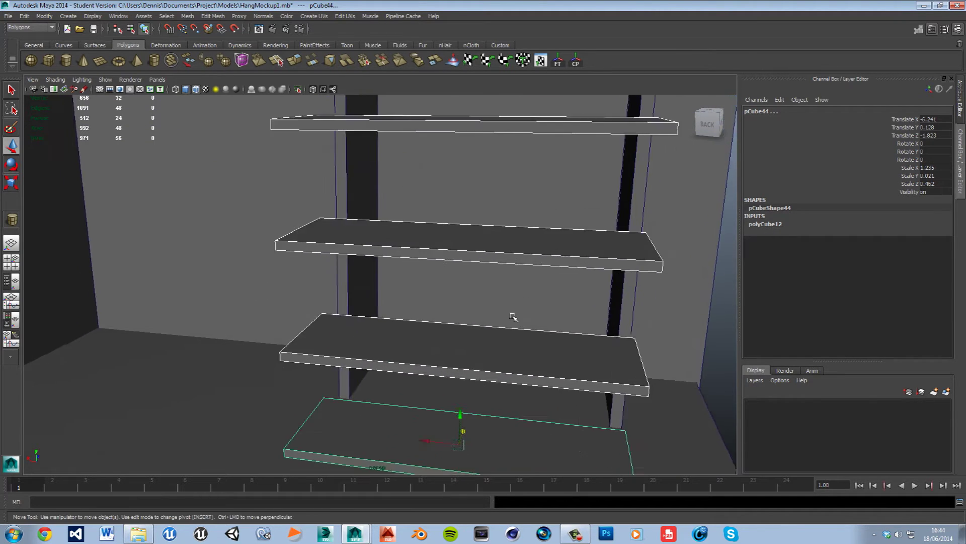
- Delete the right end faces of the two upper shelf boards
scroll(512, 315, down, 4)
right_drag(502, 277, 505, 299)
alt+drag(587, 328, 606, 320)
drag(573, 189, 522, 402)
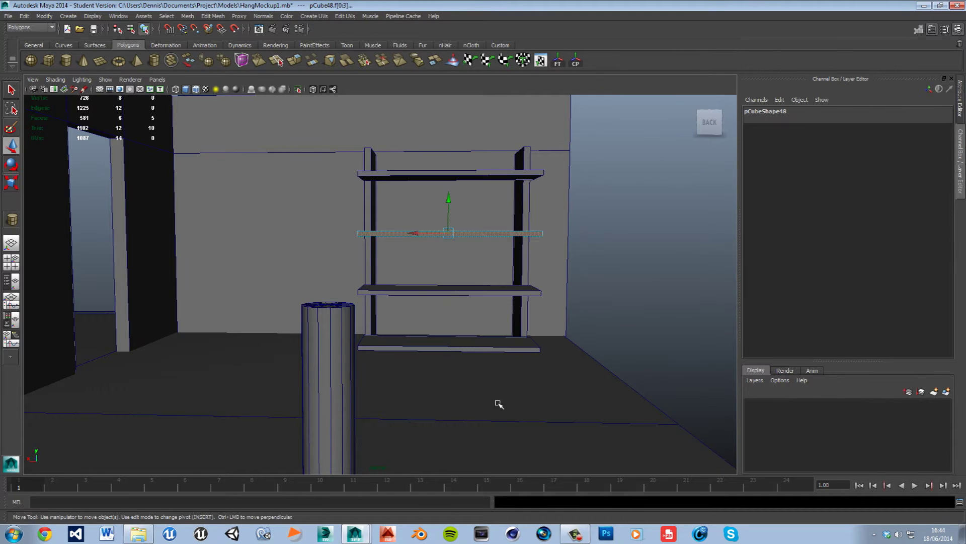
alt+drag(565, 335, 523, 352)
click(453, 315)
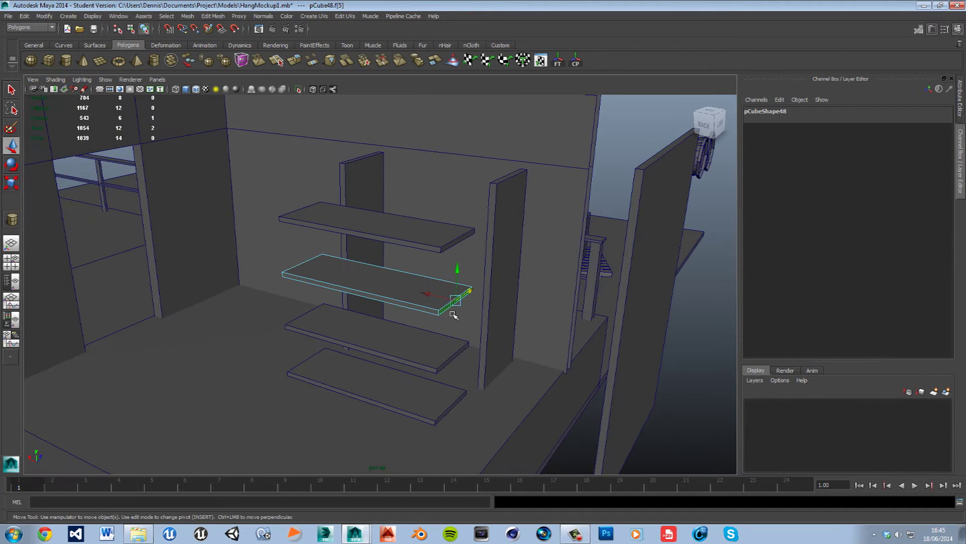
right_click(465, 246)
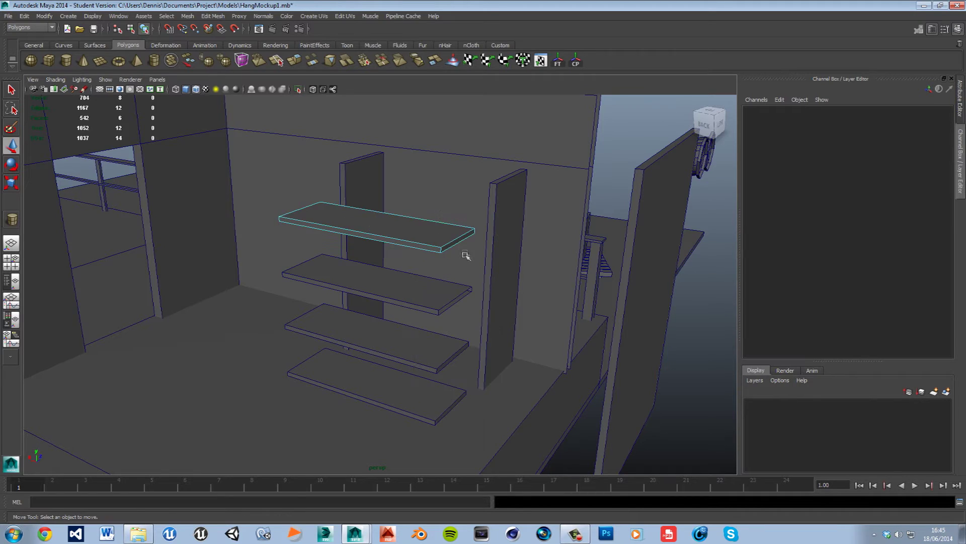
click(467, 250)
right_click(464, 246)
click(459, 252)
- Delete the right end faces of the two lower shelf boards
click(453, 368)
right_click(453, 368)
click(451, 369)
key(Delete)
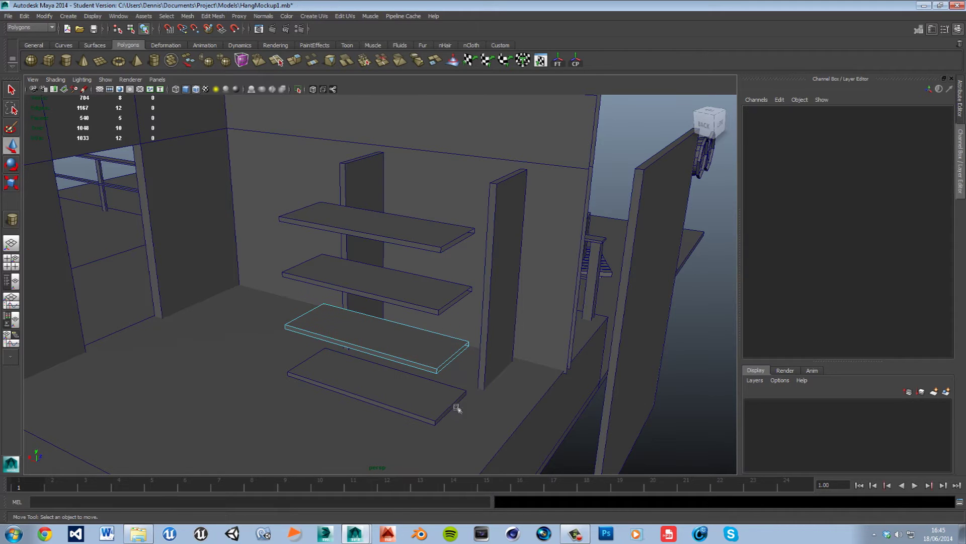
click(449, 412)
right_drag(450, 412, 457, 375)
click(457, 391)
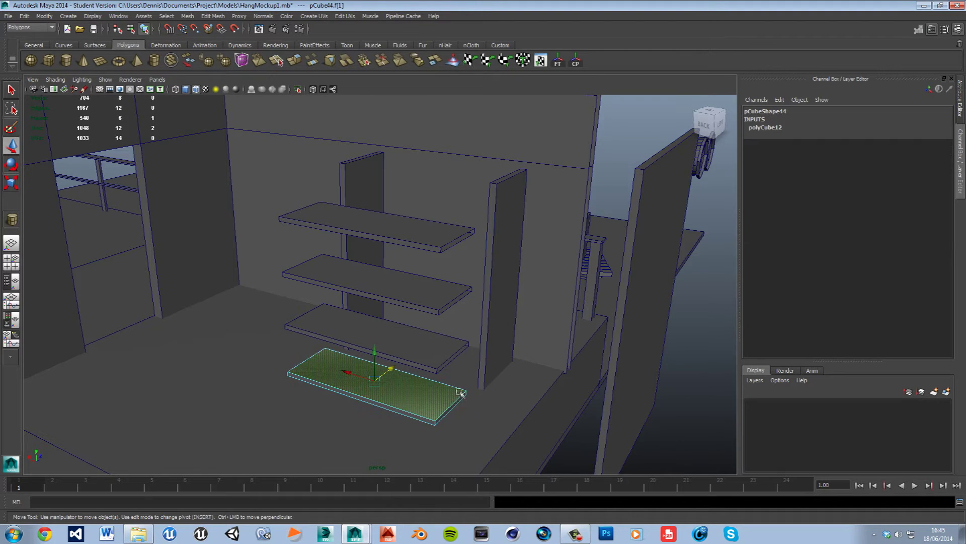
key(Delete)
- Delete the left end faces of the two lower shelf boards
alt+drag(339, 347, 419, 349)
alt+middle_drag(418, 350, 401, 356)
scroll(401, 356, up, 3)
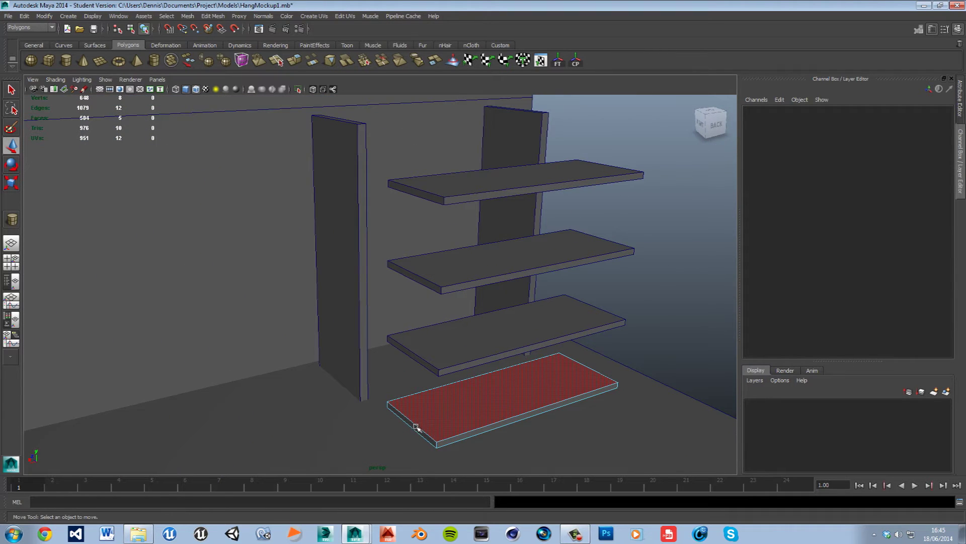
click(416, 428)
key(Delete)
click(434, 371)
right_click(434, 370)
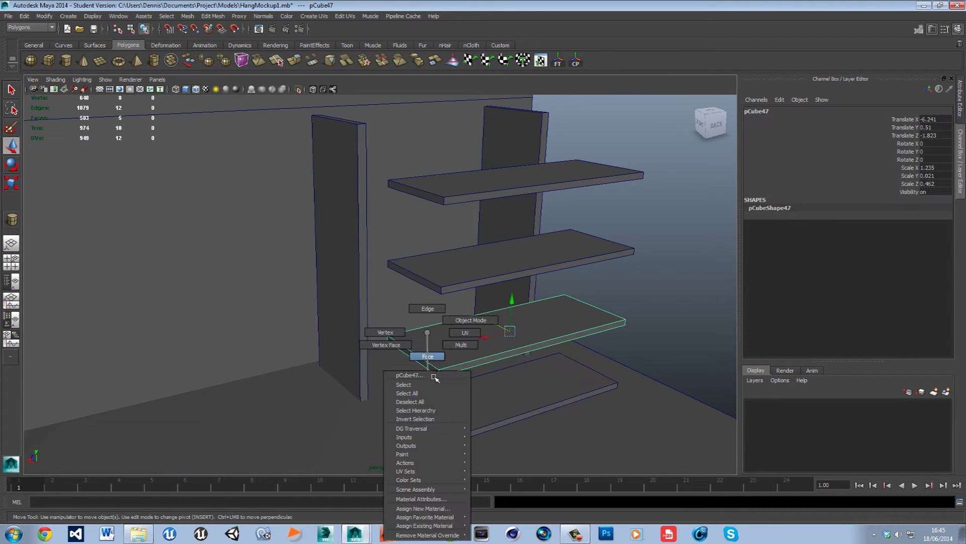
click(433, 370)
click(433, 370)
key(Delete)
- Delete the left end faces of the two upper shelf boards
click(437, 292)
right_click(437, 297)
click(437, 297)
click(437, 297)
key(Delete)
click(434, 199)
right_click(431, 195)
click(439, 211)
right_click(453, 199)
- Select all four shelf boards and move them back between the uprights to about Z -1.058
click(493, 179)
click(479, 194)
shift+click(470, 265)
shift+click(487, 341)
shift+click(497, 395)
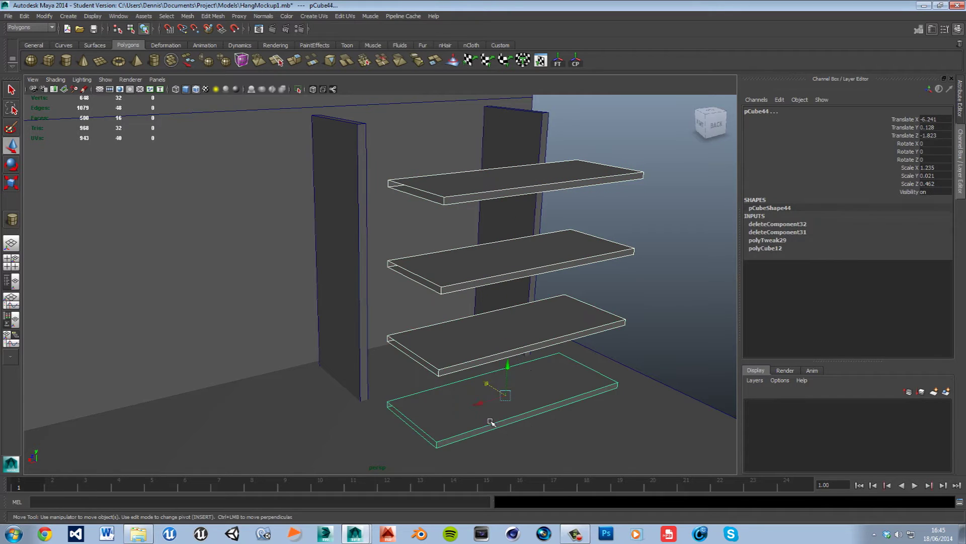
drag(496, 395, 429, 335)
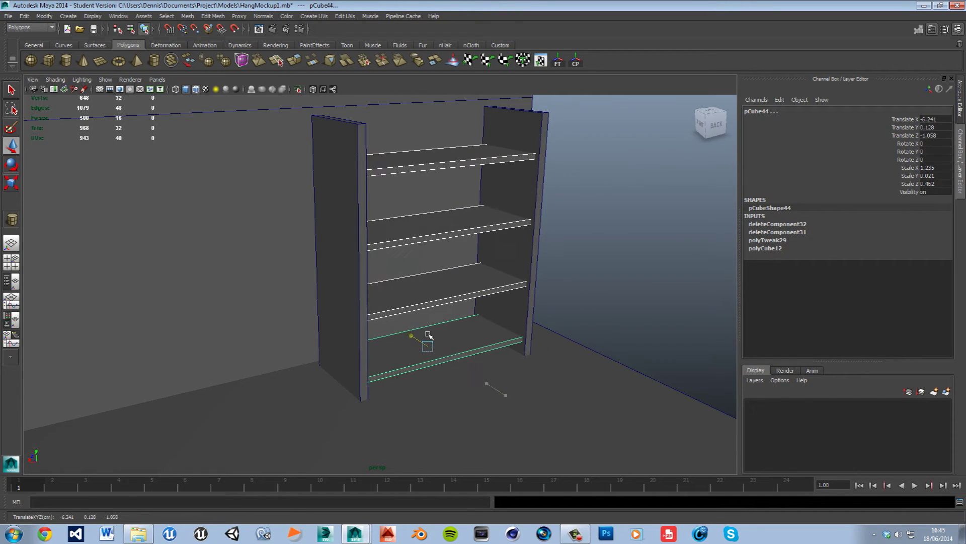
- Raise both bookcase uprights to about Y 1.134
click(535, 180)
click(367, 211)
drag(344, 288, 347, 202)
- Delete the bottom faces of both raised bookcase uprights
mouse_move(443, 287)
alt+mouse_down()
mouse_move(452, 258)
mouse_move(440, 272)
alt+mouse_up()
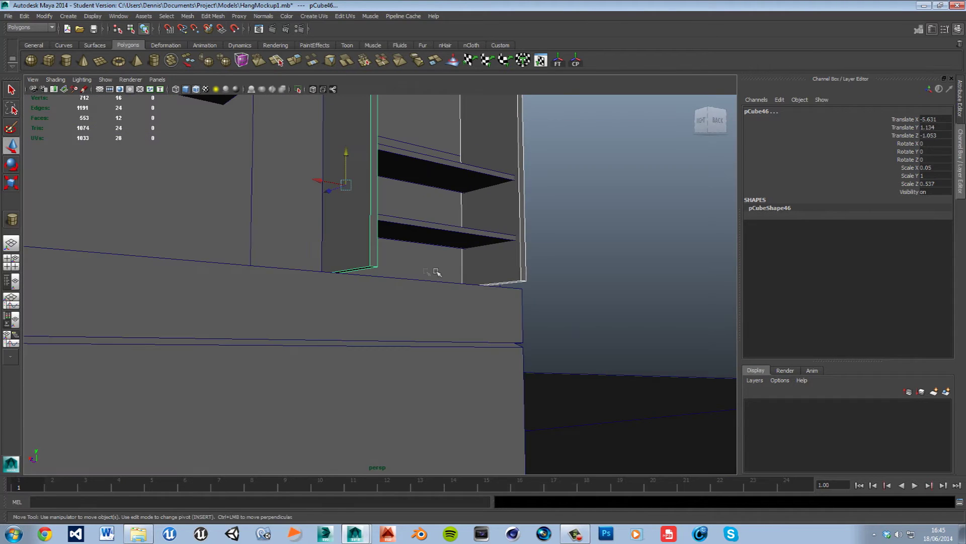
scroll(438, 272, up, 3)
right_drag(354, 264, 356, 278)
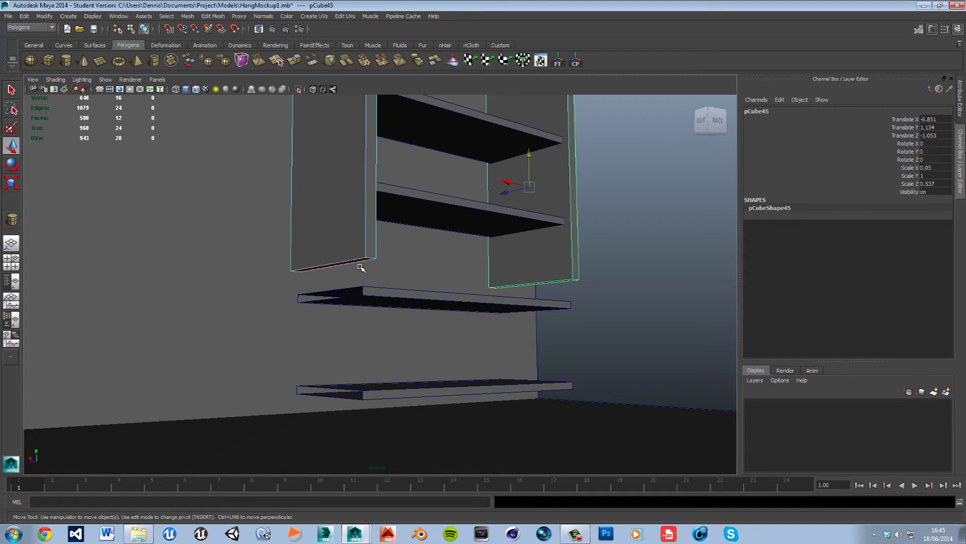
click(412, 280)
alt+drag(502, 298, 472, 298)
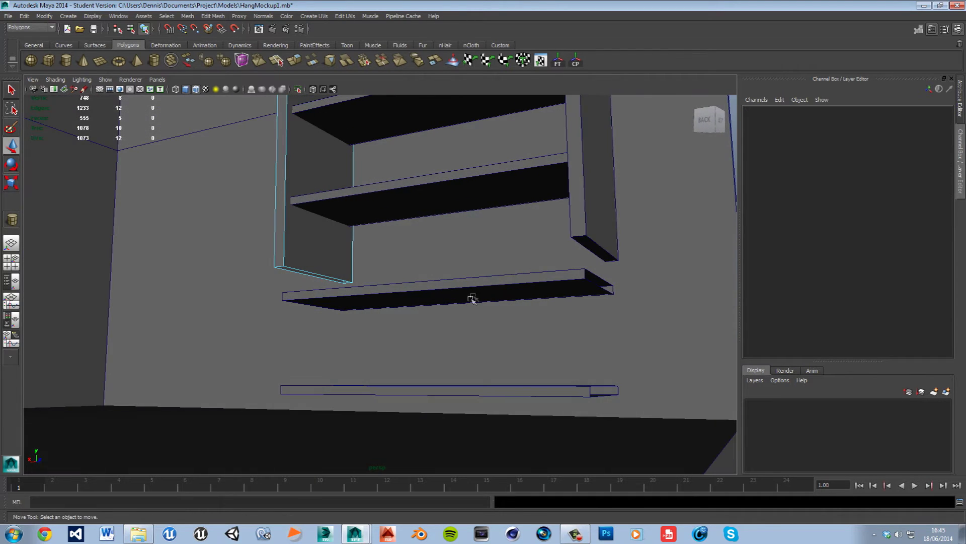
click(592, 249)
right_drag(598, 250, 619, 226)
click(600, 253)
key(Delete)
- Lower both bookcase uprights back down to the floor
alt+drag(567, 252, 528, 253)
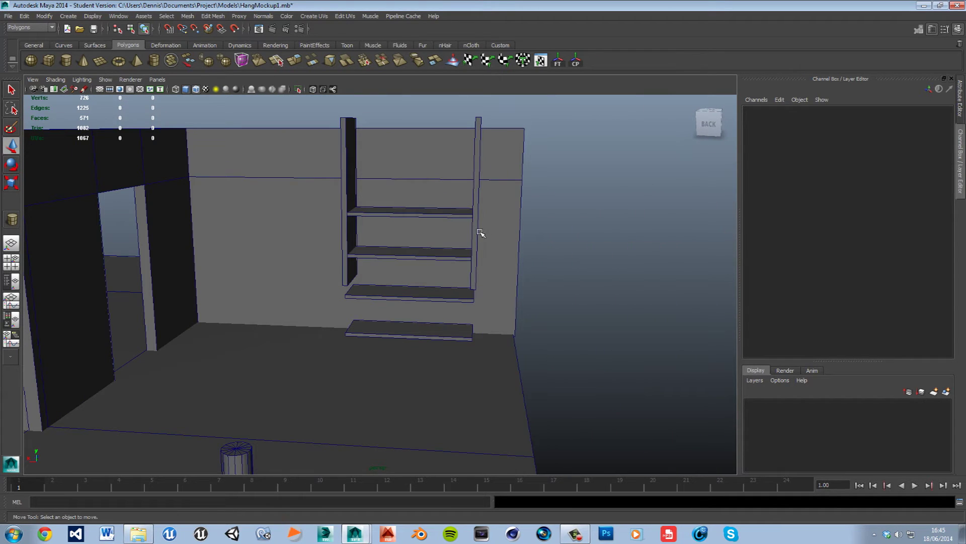
click(477, 232)
shift+click(352, 214)
drag(354, 207, 359, 269)
click(565, 320)
- Raise the thin cylinder off the floor to about Y 0.652 so its underside is accessible
alt+drag(564, 319, 482, 336)
scroll(457, 313, down, 5)
scroll(460, 311, up, 4)
alt+middle_drag(494, 319, 470, 304)
scroll(424, 332, up, 5)
click(382, 320)
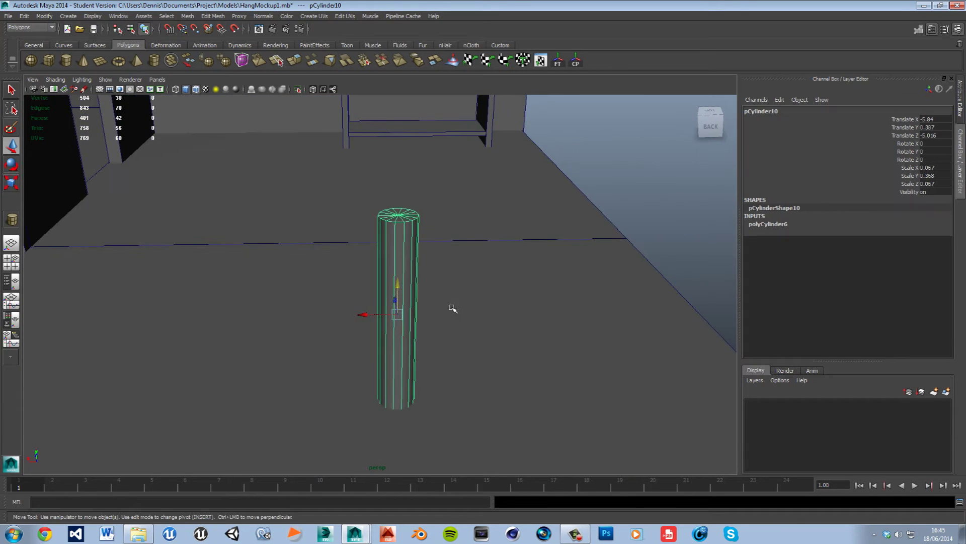
scroll(446, 307, down, 6)
scroll(424, 309, up, 7)
scroll(426, 309, down, 5)
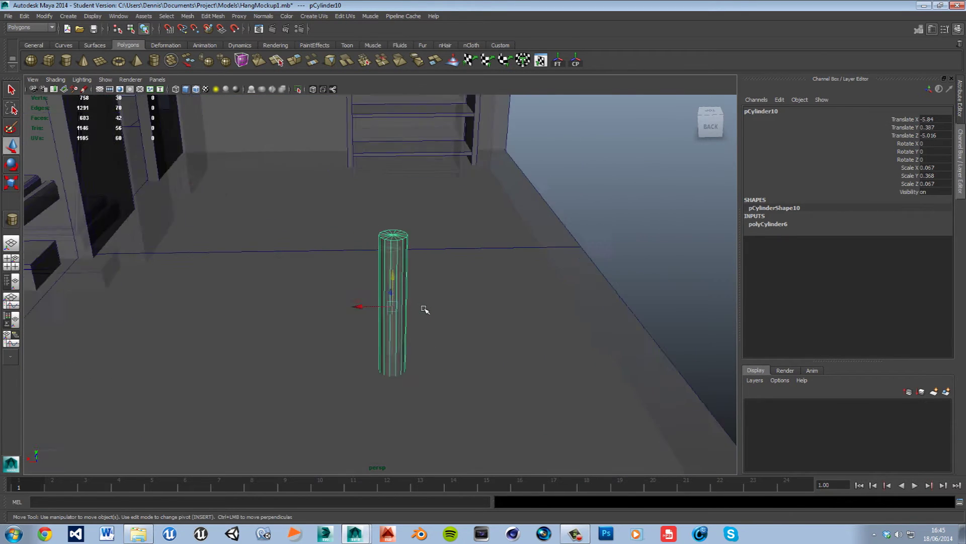
scroll(425, 308, up, 1)
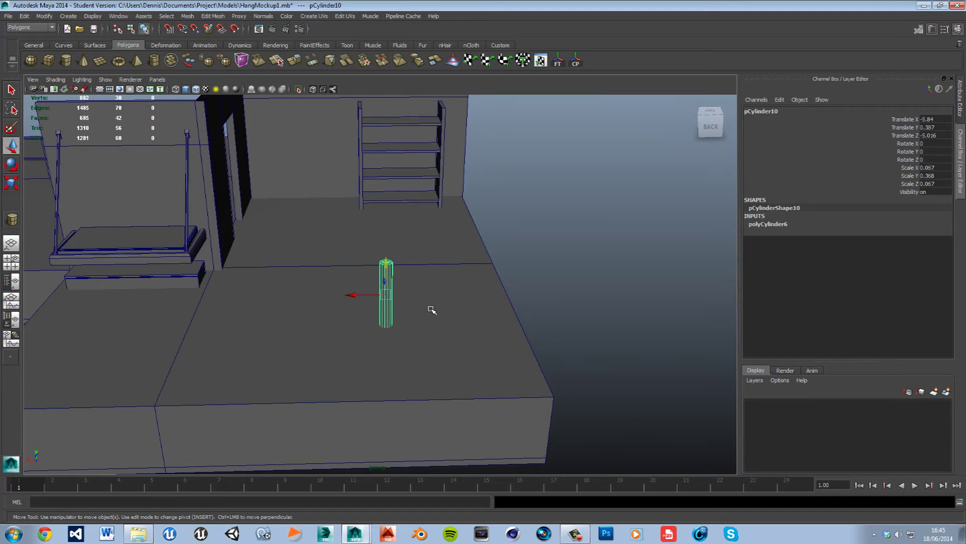
scroll(398, 338, up, 3)
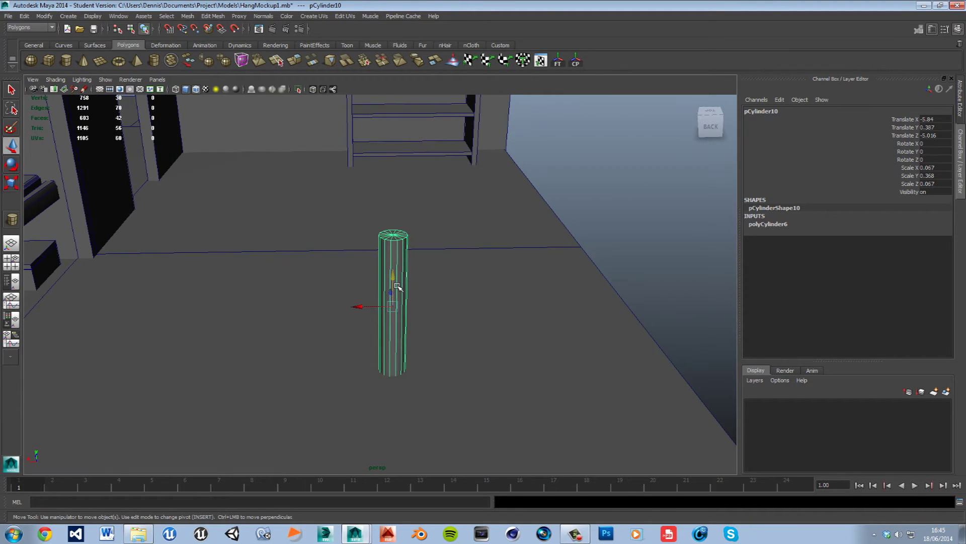
drag(397, 286, 407, 233)
alt+drag(397, 359, 444, 267)
- Extrude the raised cylinder's bottom faces by about 0.013 and scale them outward into a flare
drag(496, 197, 495, 196)
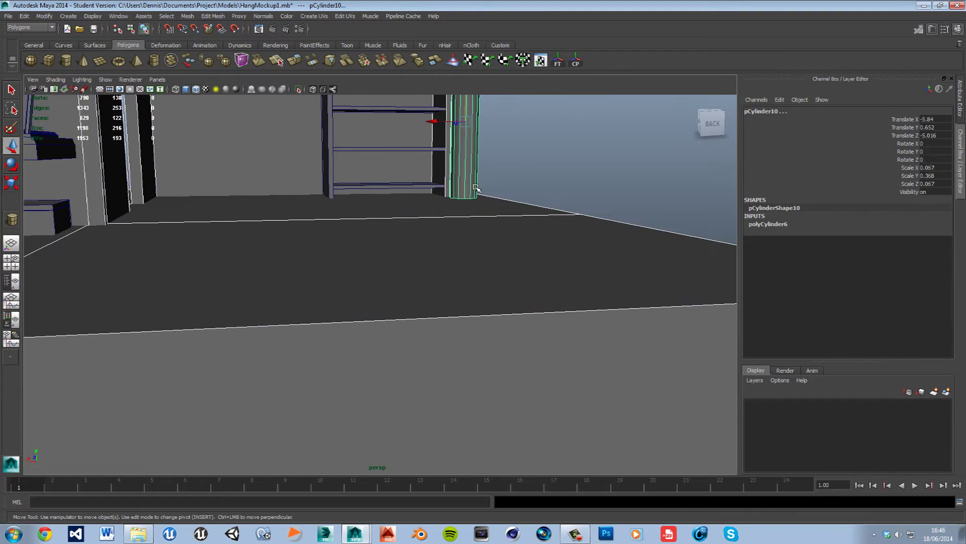
click(476, 183)
right_drag(469, 177, 473, 201)
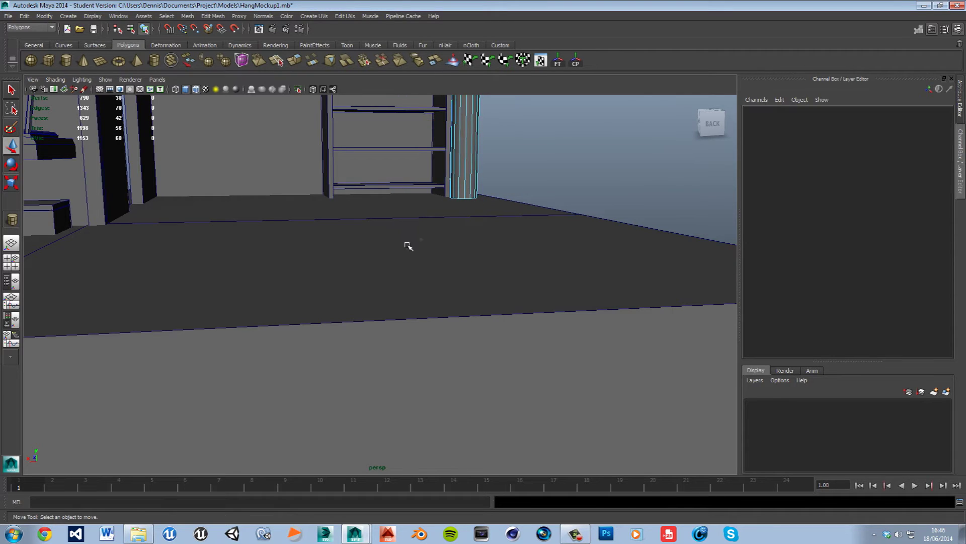
drag(407, 234, 524, 195)
ctrl+drag(432, 175, 566, 166)
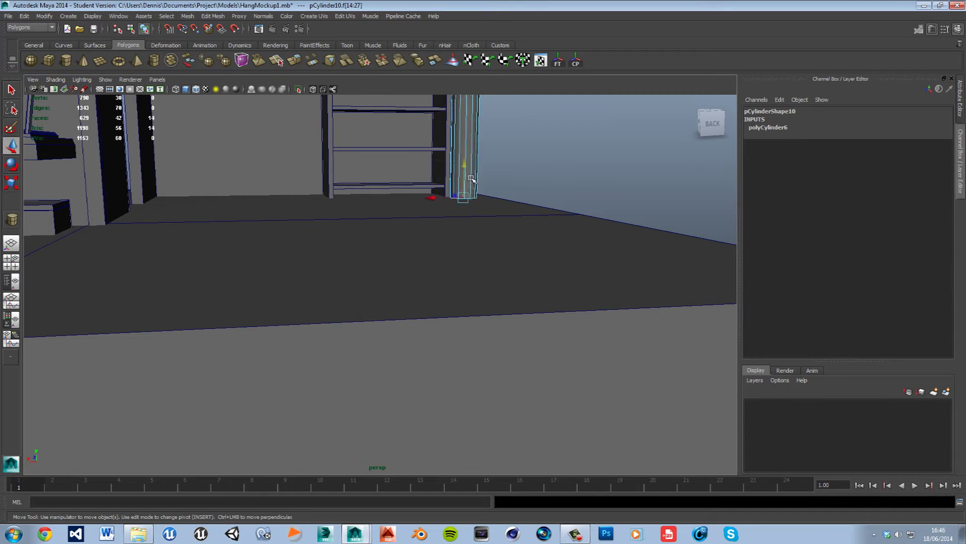
shift+right_drag(469, 207, 468, 217)
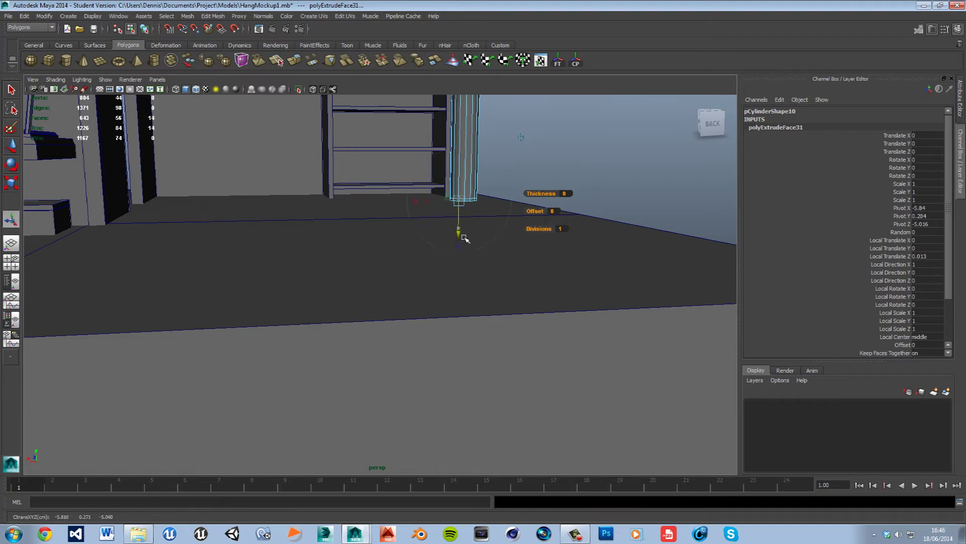
key(r)
drag(465, 202, 476, 205)
- Extrude the flared bottom faces down about 0.109 as a foot and delete the hidden underside faces
shift+right_drag(472, 209, 467, 224)
drag(460, 238, 466, 264)
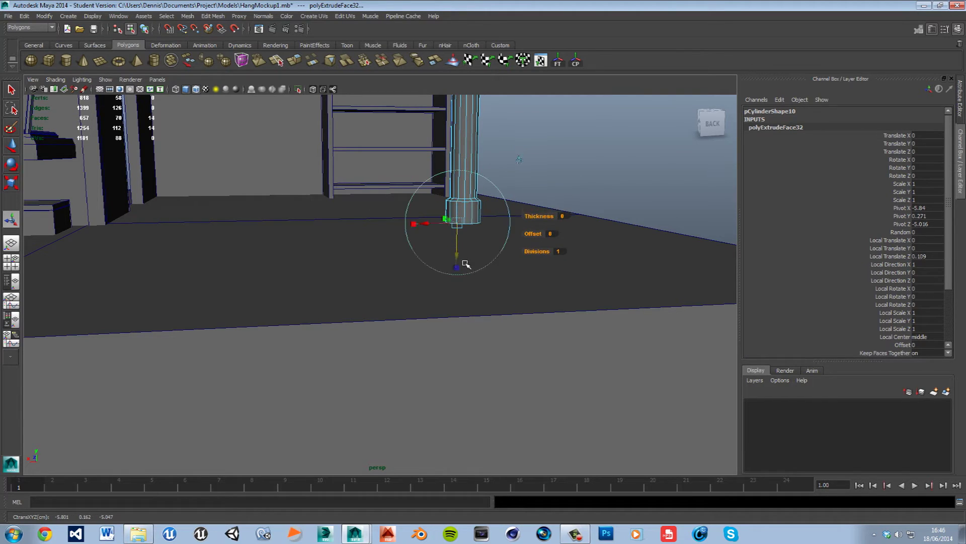
key(Delete)
right_drag(458, 207, 483, 198)
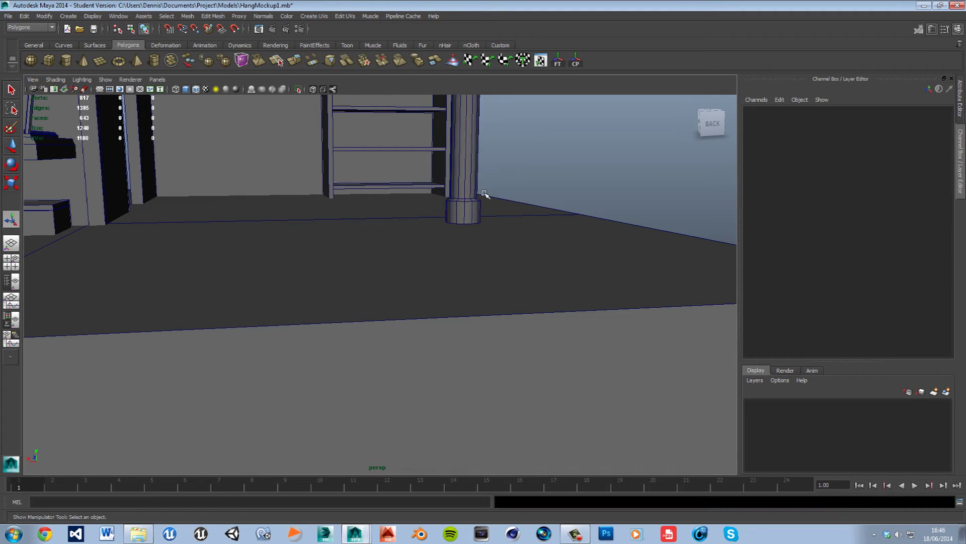
click(483, 197)
- Lower the footed cylinder back onto the floor at about Y 0.498
alt+middle_drag(483, 196, 472, 264)
scroll(472, 262, down, 3)
key(w)
drag(422, 225, 421, 245)
click(554, 229)
alt+drag(554, 230, 509, 301)
scroll(507, 302, up, 5)
alt+middle_drag(510, 301, 509, 311)
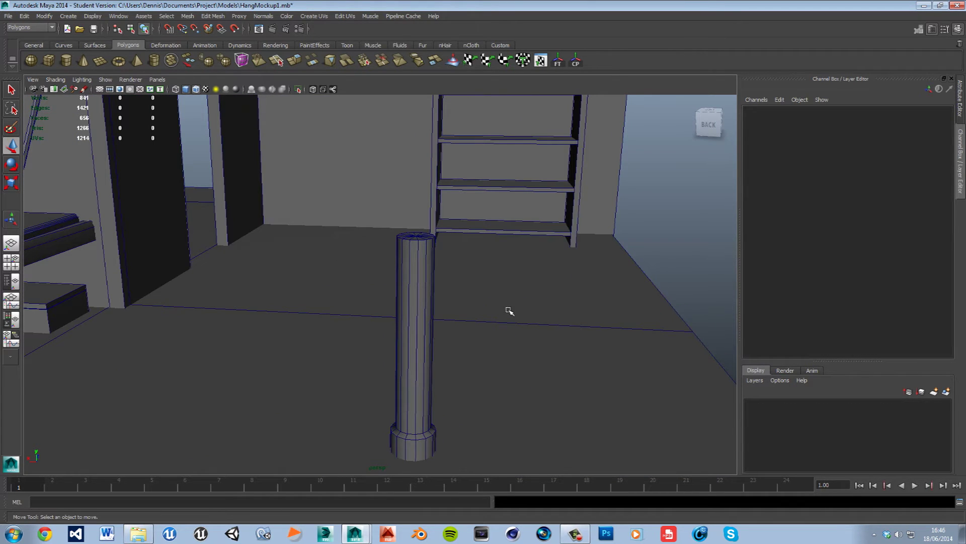
click(410, 250)
click(673, 237)
alt+drag(454, 260, 465, 261)
scroll(529, 259, down, 3)
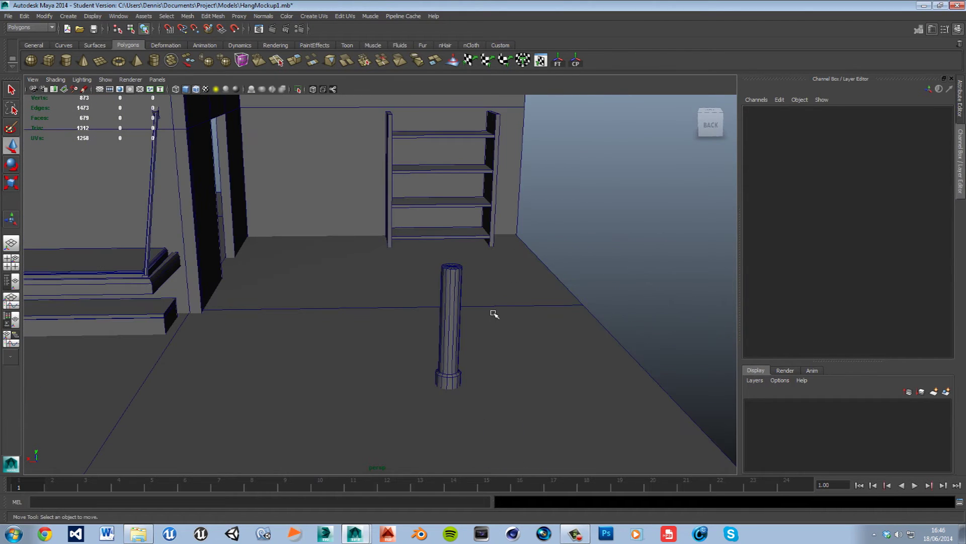
alt+right_drag(493, 319, 537, 315)
alt+middle_drag(537, 315, 483, 296)
alt+middle_drag(451, 244, 446, 251)
click(443, 234)
click(614, 227)
scroll(517, 283, down, 5)
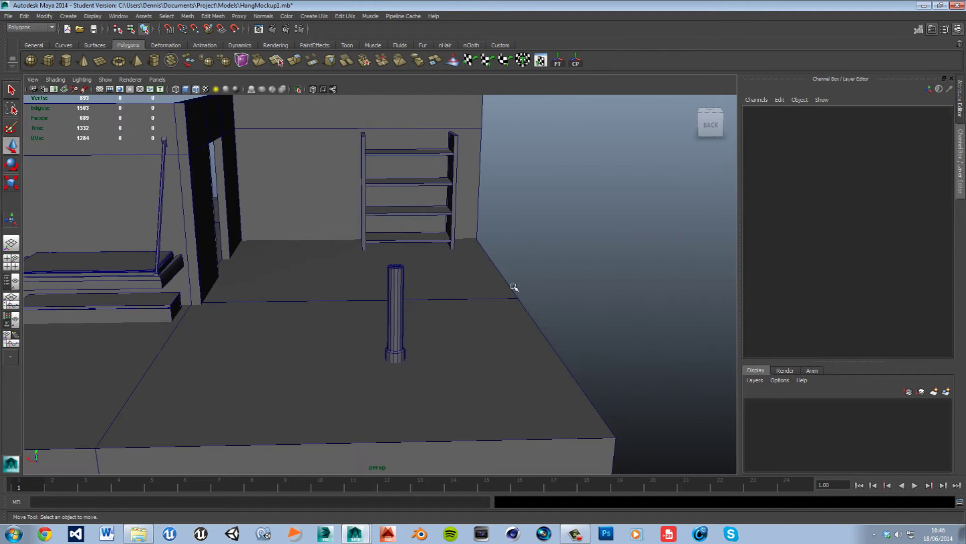
- Move the footed cylinder across the floor to about X -5.662, Z -4.93
click(394, 331)
drag(369, 314, 381, 316)
alt+drag(458, 341, 525, 345)
drag(541, 310, 518, 335)
click(597, 282)
- Create a polygon cylinder at the footed column and set its axis subdivisions to 14
alt+drag(598, 287, 539, 284)
scroll(487, 292, up, 2)
alt+middle_drag(443, 295, 431, 270)
scroll(492, 296, up, 3)
scroll(431, 270, down, 2)
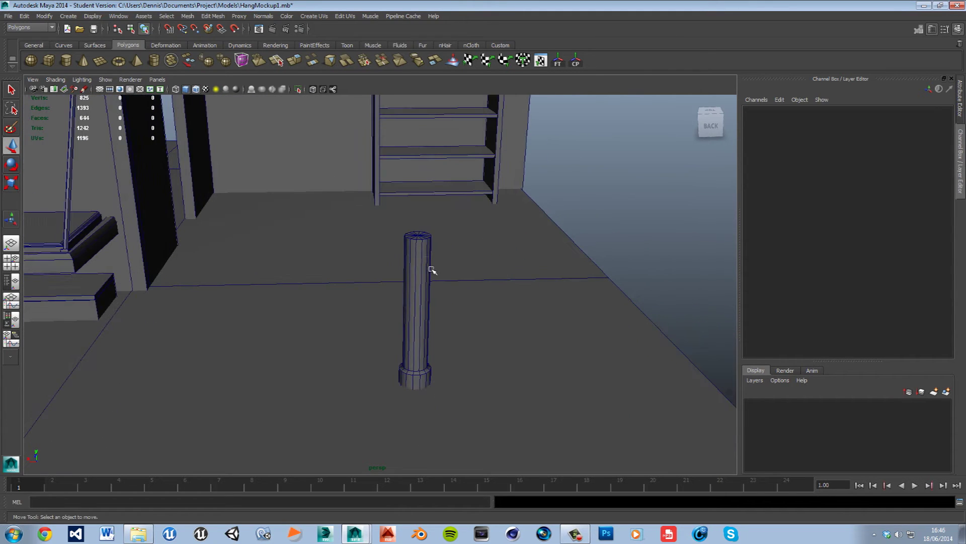
click(76, 67)
click(413, 373)
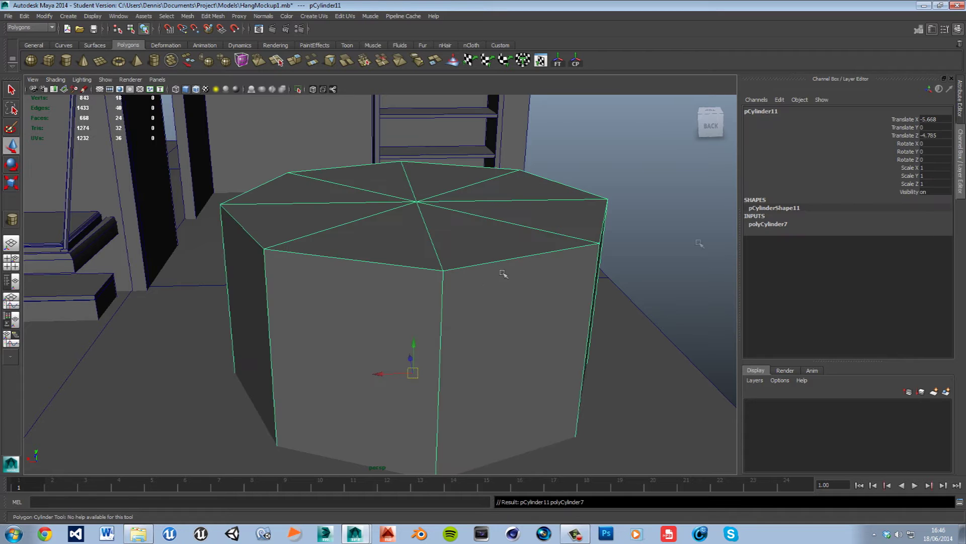
click(783, 225)
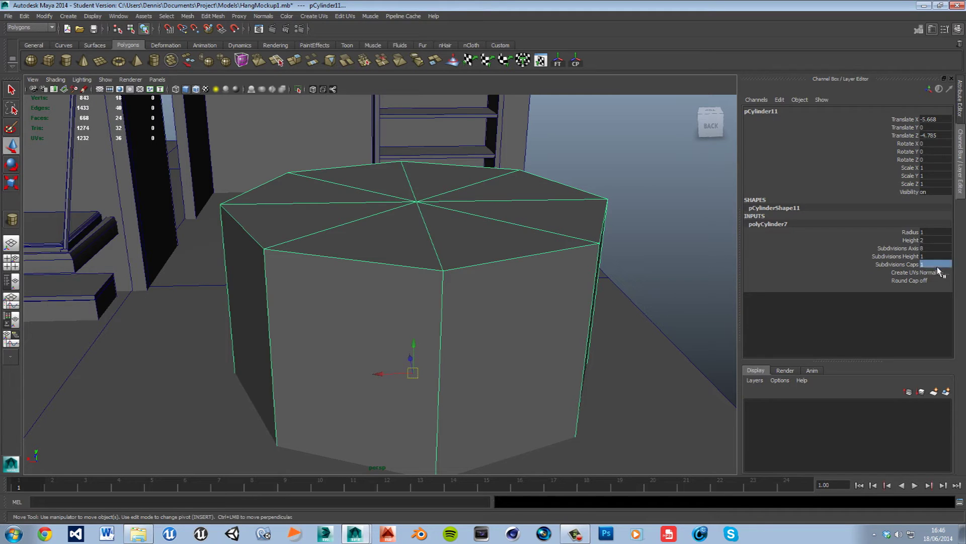
click(945, 249)
key(Return)
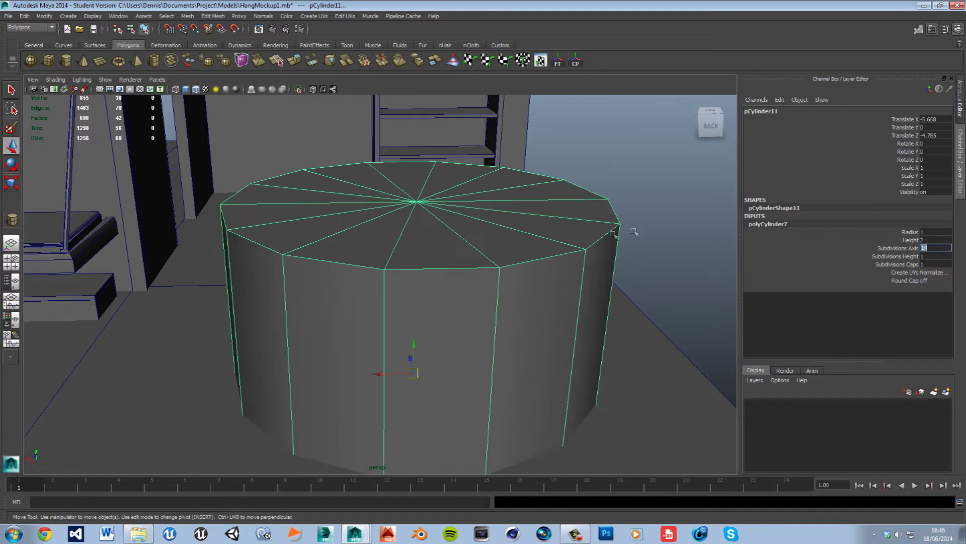
- Scale the new cylinder into a disc about 0.604 wide and 0.022 thick, raised to about Y 0.796
key(r)
drag(414, 375, 314, 422)
drag(416, 341, 433, 236)
key(w)
key(r)
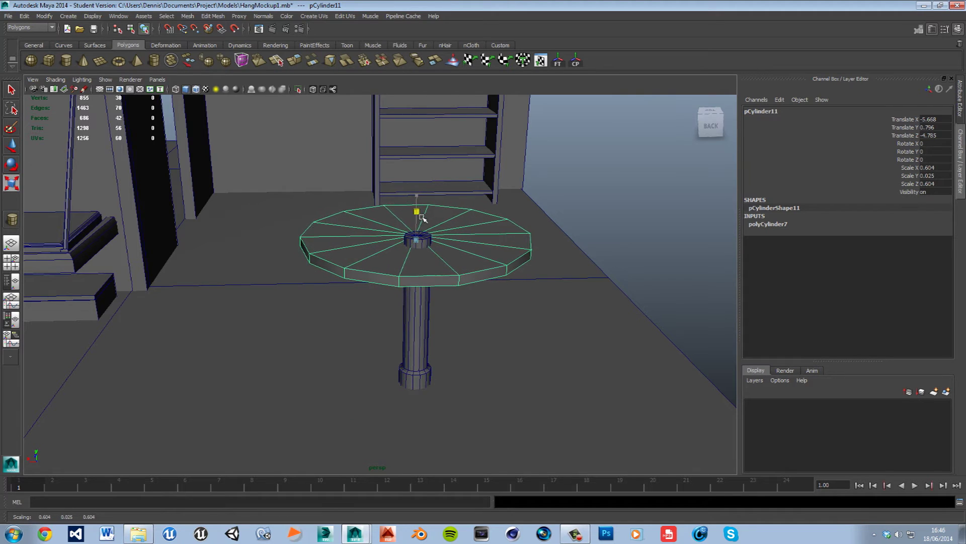
- Match the disc's position to the column by setting its translation to X -5.662, Y 0.498, Z -4.93
click(428, 319)
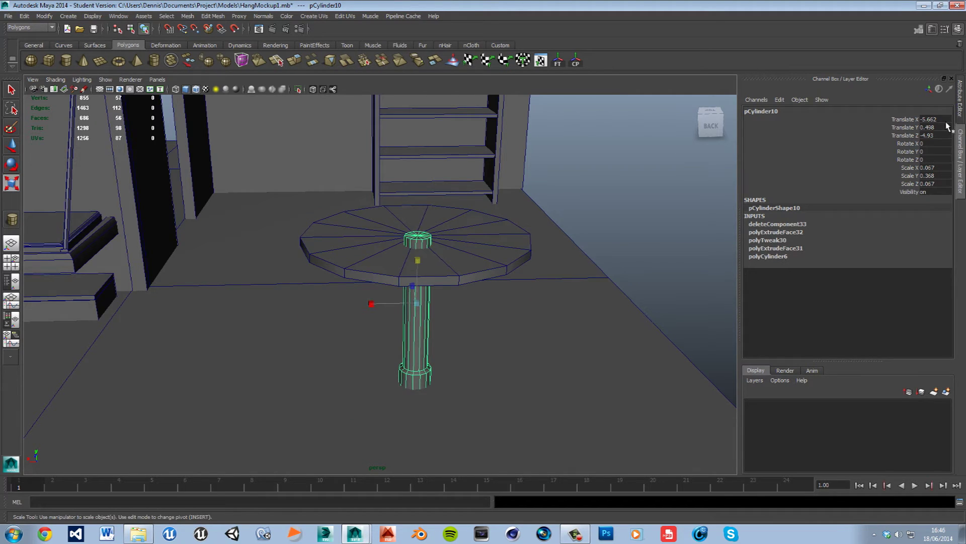
click(527, 257)
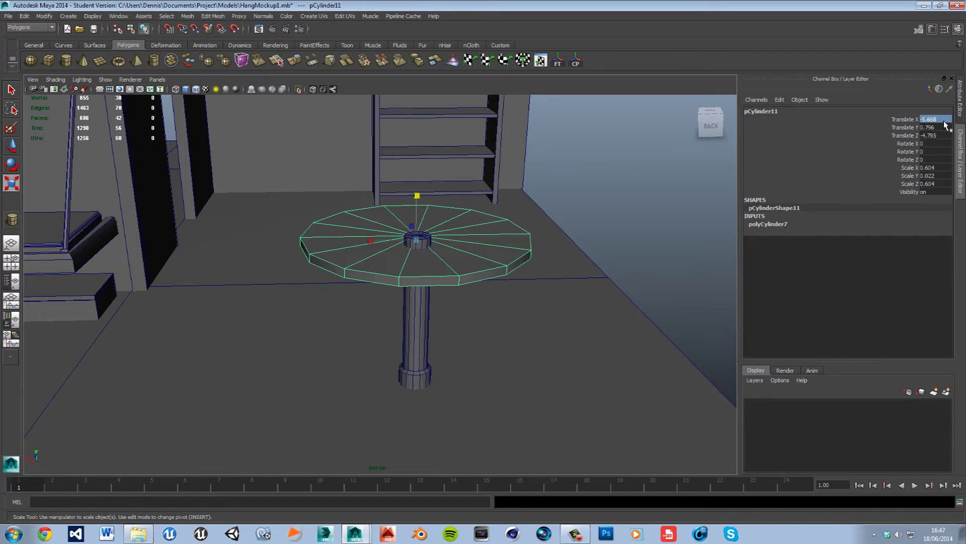
key(Return)
click(420, 322)
click(946, 131)
click(503, 260)
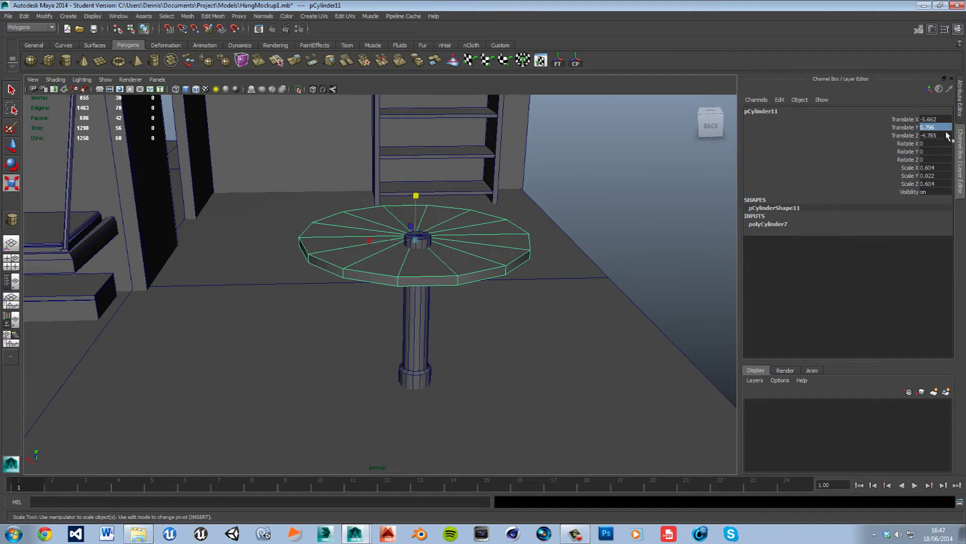
key(Return)
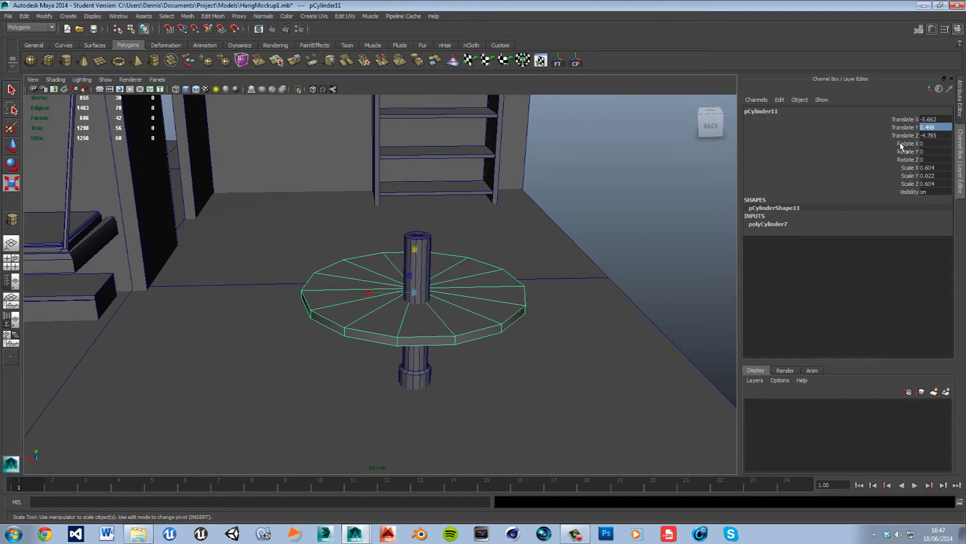
click(434, 255)
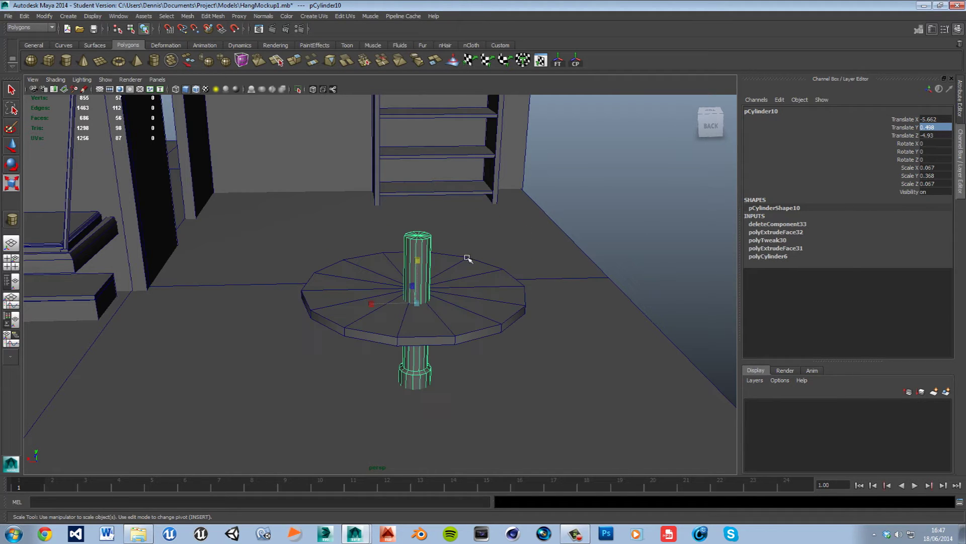
click(943, 136)
click(502, 305)
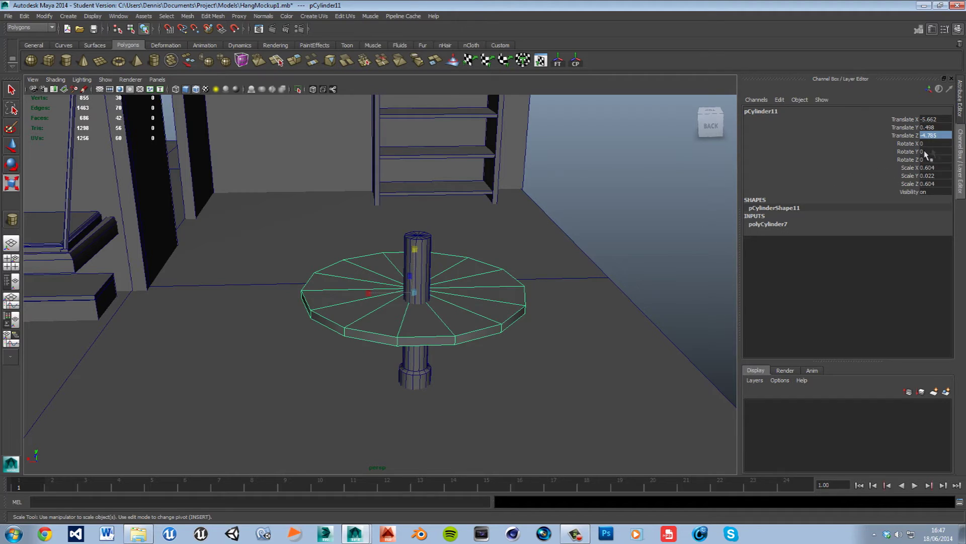
text(-4.93)
key(Return)
- Raise the disc to about Y 0.857 so it rests on top of the column as a tabletop
click(587, 263)
click(501, 323)
key(w)
drag(425, 269, 436, 207)
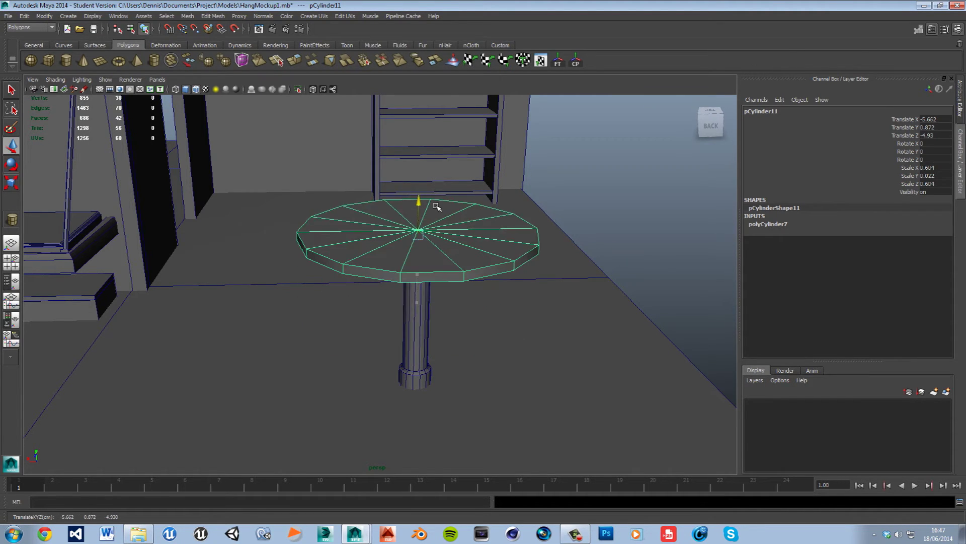
click(664, 209)
alt+drag(446, 307, 472, 331)
click(577, 233)
key(f)
alt+drag(512, 358, 595, 347)
click(544, 347)
scroll(503, 375, down, 4)
alt+drag(498, 378, 415, 385)
- Select only the rim faces around the tabletop's edge, using the front view
click(406, 321)
click(404, 337)
key(space)
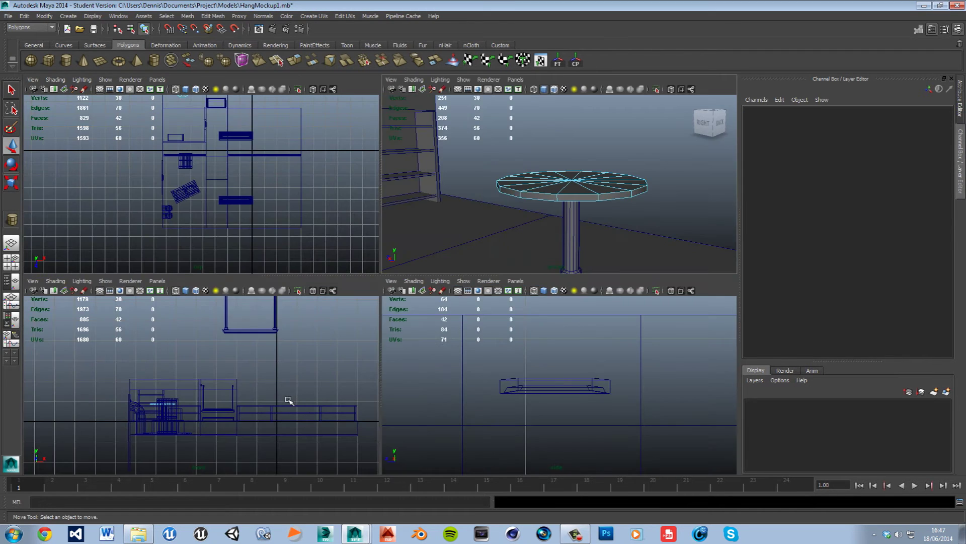
key(space)
click(319, 335)
scroll(301, 370, up, 5)
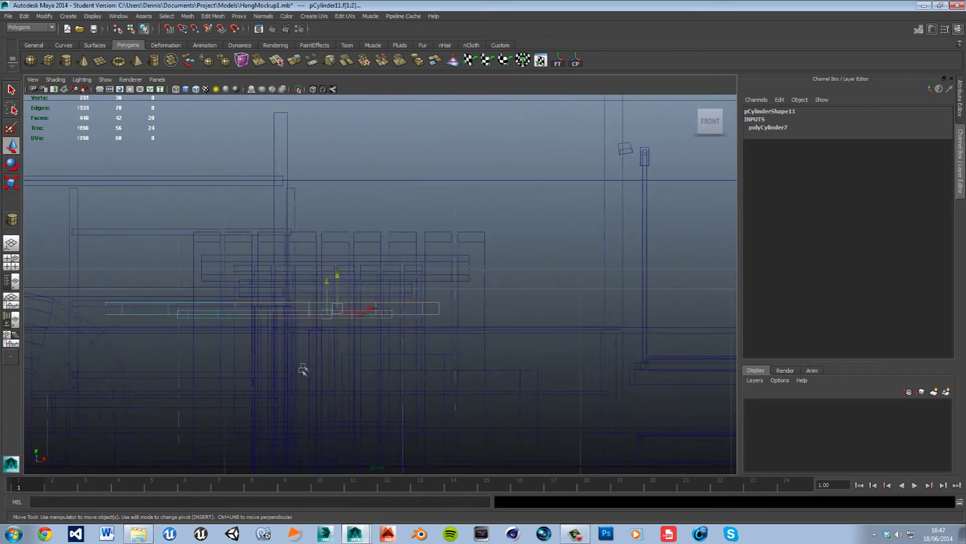
scroll(341, 377, up, 6)
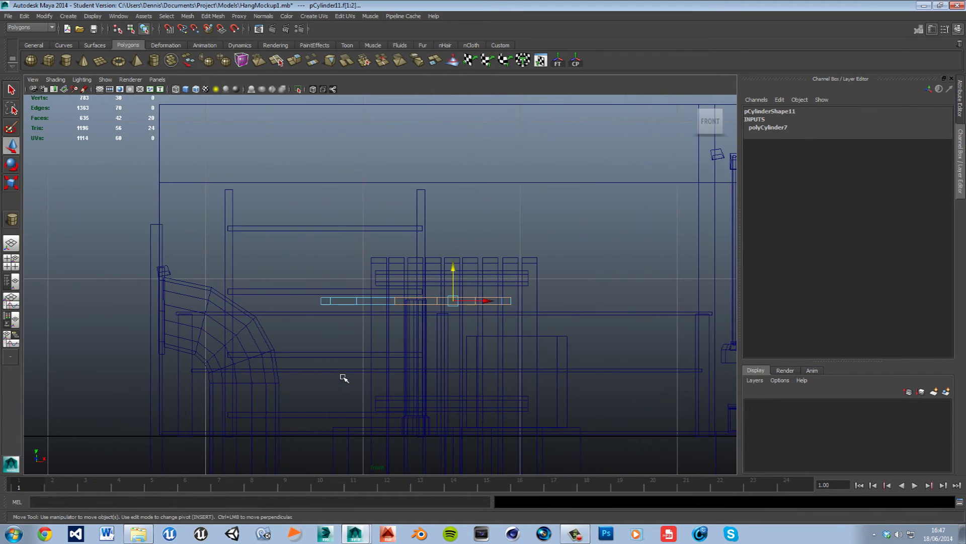
drag(250, 282, 234, 319)
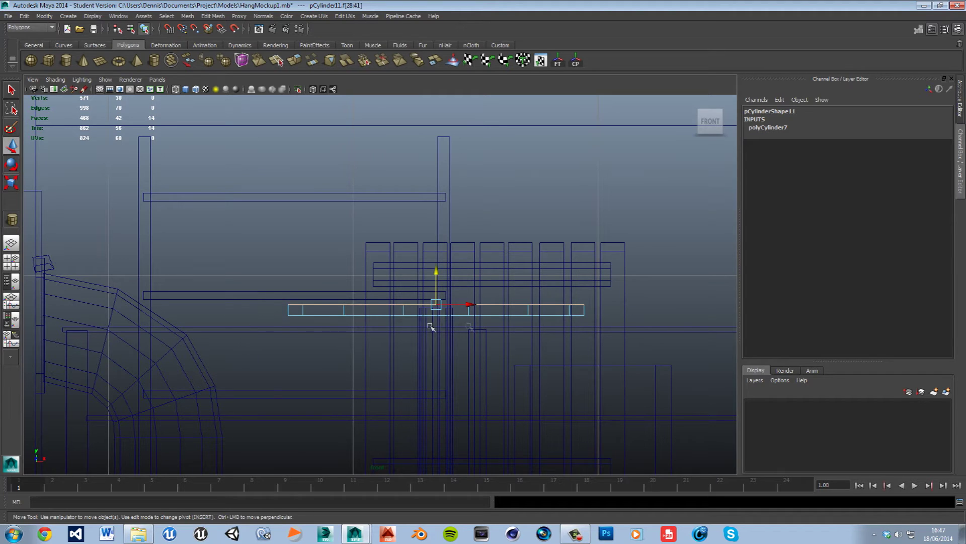
drag(598, 317, 274, 318)
key(space)
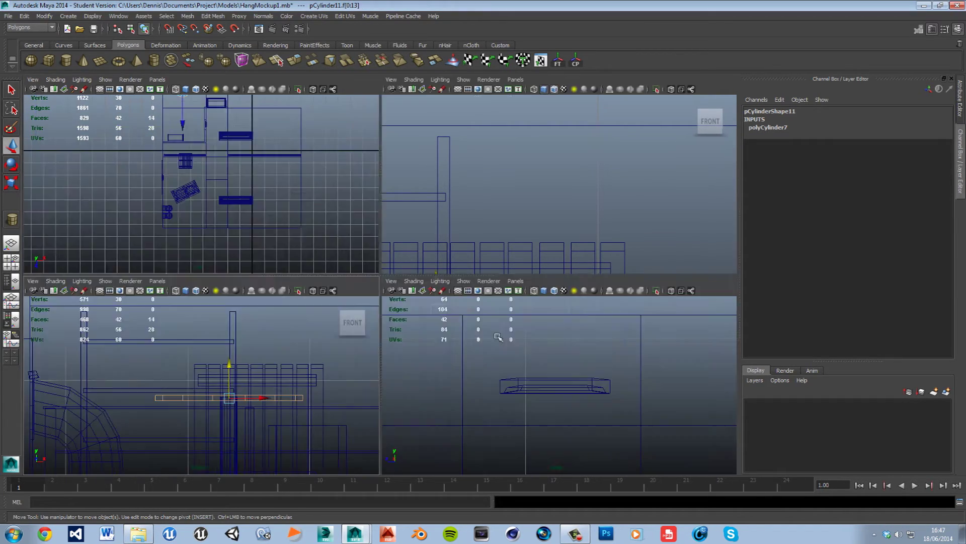
key(space)
mouse_move(582, 287)
alt+mouse_down()
mouse_move(594, 259)
mouse_move(591, 292)
alt+mouse_up()
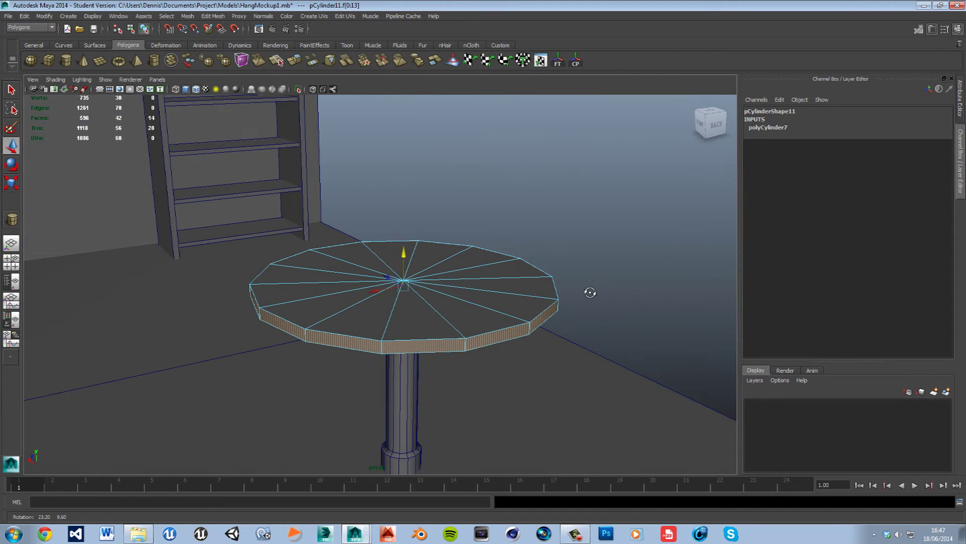
- Extrude the tabletop's rim faces outward about 0.032 and scale them down vertically to bevel the edge
shift+right_drag(542, 330, 496, 316)
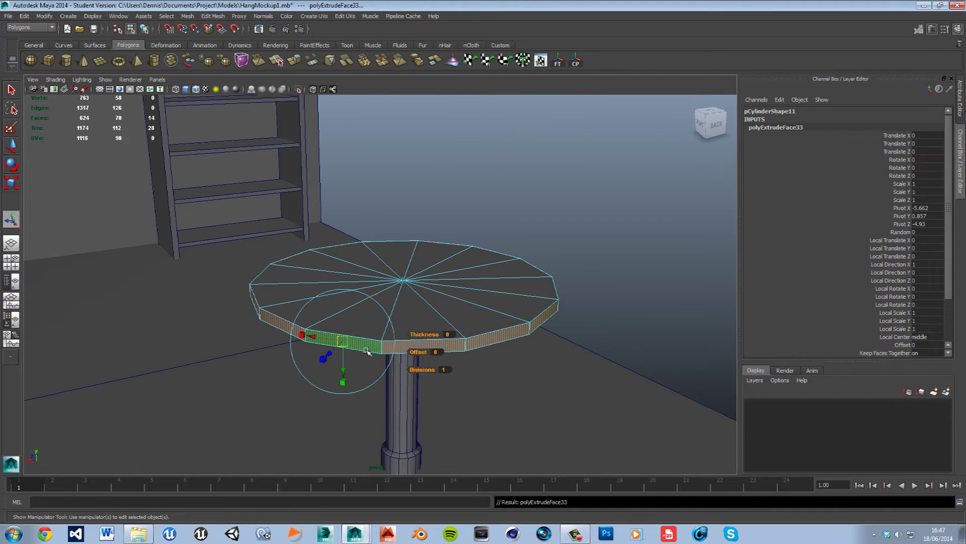
click(332, 361)
mouse_move(320, 373)
mouse_down()
mouse_move(324, 356)
mouse_move(332, 364)
mouse_up()
key(r)
drag(412, 332, 406, 309)
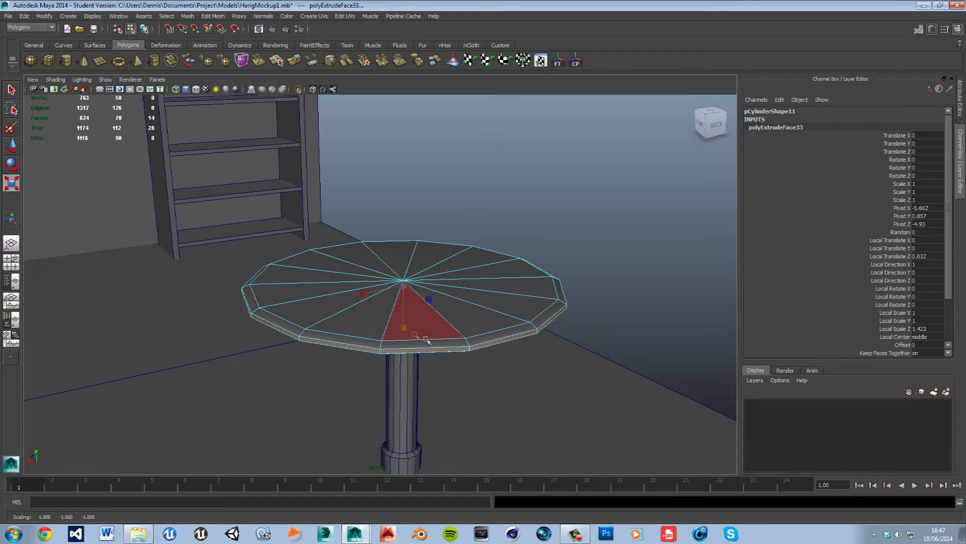
drag(404, 286, 406, 294)
right_drag(481, 326, 522, 310)
click(606, 305)
mouse_move(532, 353)
alt+mouse_down()
mouse_move(579, 346)
mouse_move(535, 332)
mouse_move(492, 339)
mouse_move(492, 358)
mouse_move(535, 361)
alt+mouse_up()
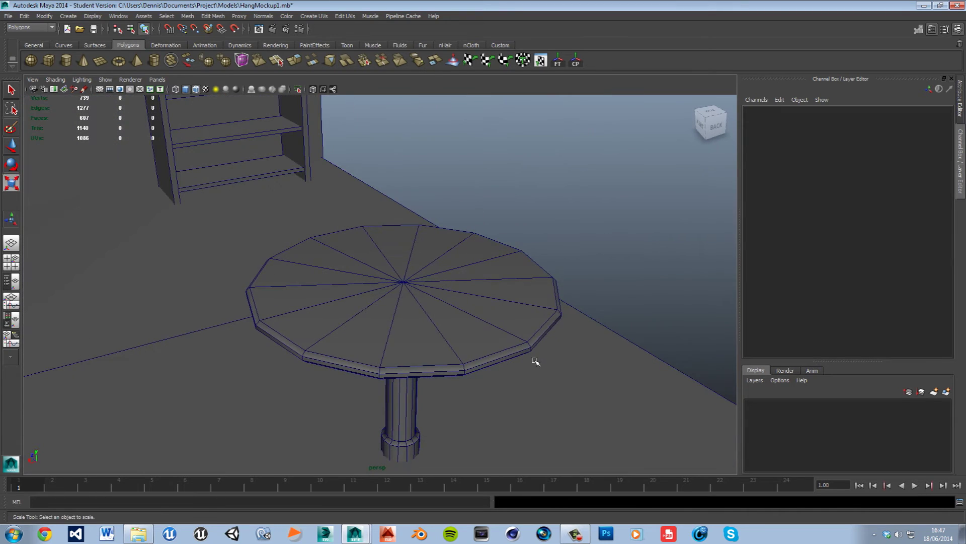
- Select only the top cap faces of the table leg and lower them below the tabletop
click(442, 334)
click(626, 289)
alt+drag(626, 289, 604, 289)
click(418, 316)
alt+drag(475, 311, 480, 320)
right_drag(420, 313, 401, 290)
drag(434, 298, 482, 317)
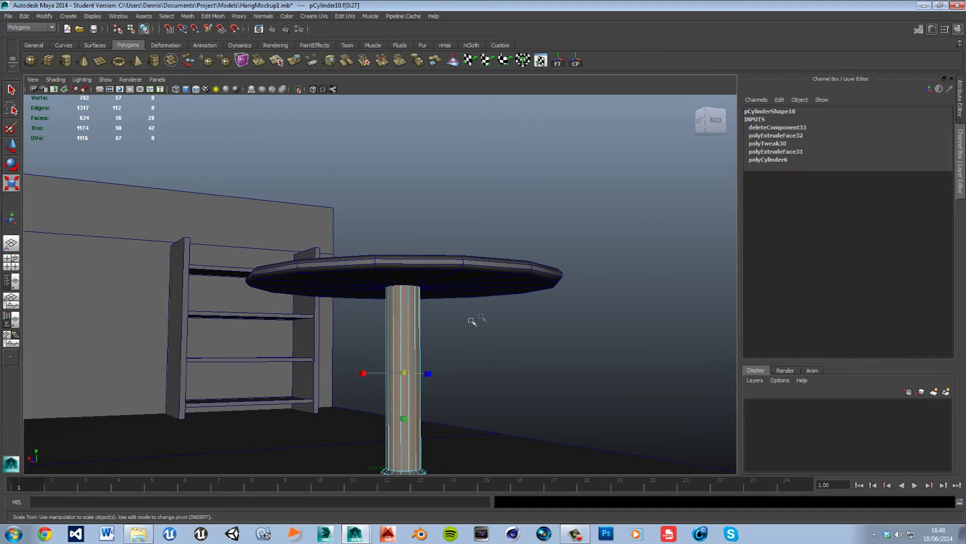
ctrl+drag(341, 323, 532, 337)
key(w)
mouse_move(406, 257)
mouse_down()
mouse_move(401, 340)
mouse_move(409, 274)
mouse_up()
- Extrude and widen the leg's top faces into a collar reaching the tabletop, and delete the hidden cap faces
shift+right_drag(413, 298, 409, 269)
drag(408, 293, 414, 296)
shift+right_drag(415, 298, 409, 269)
drag(401, 282, 407, 258)
alt+drag(489, 303, 405, 321)
click(492, 312)
right_drag(408, 332, 420, 367)
- Combine the table leg and the tabletop into one mesh
alt+drag(567, 332, 530, 379)
click(391, 347)
click(425, 301)
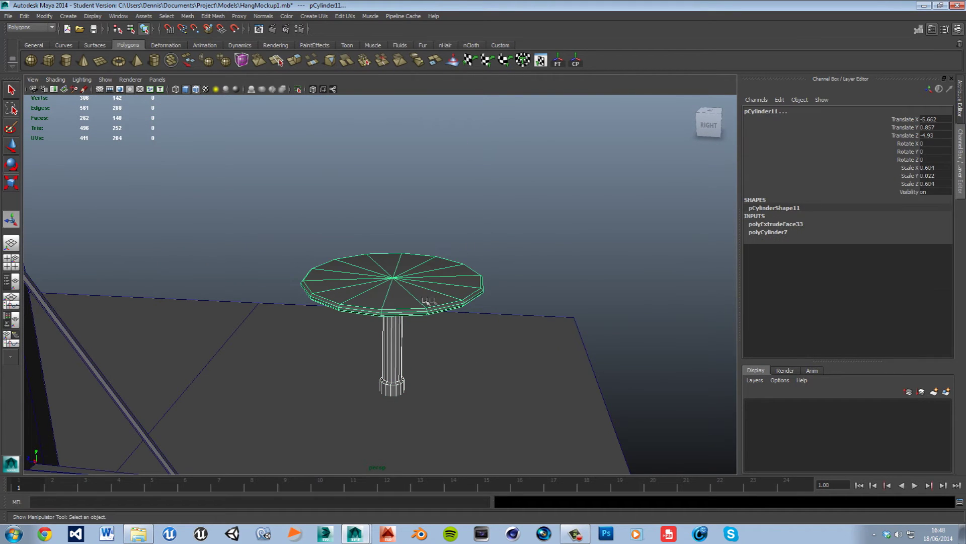
click(187, 16)
click(196, 27)
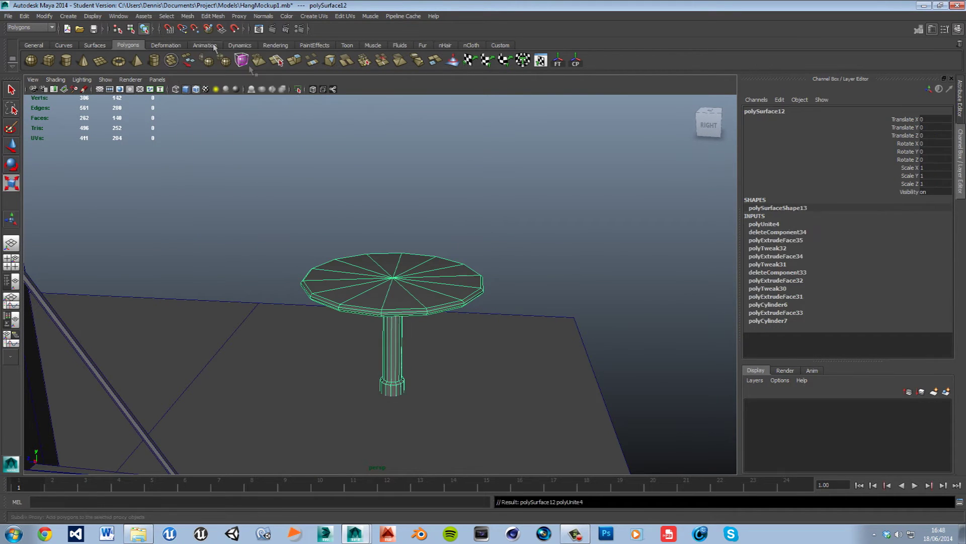
- Move the table's pivot horizontally to the centre of the leg at its base, aligning it in the front view
scroll(338, 213, down, 2)
key(Insert)
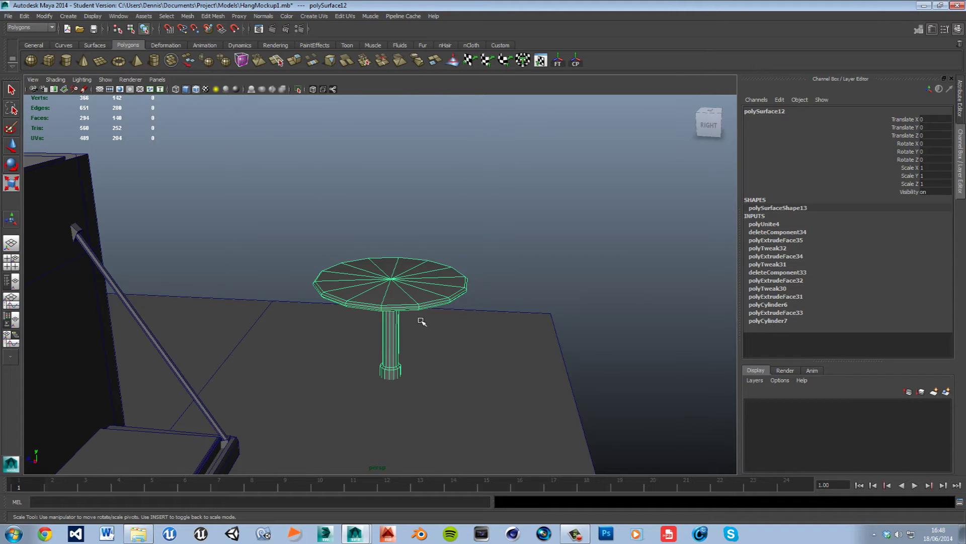
scroll(421, 322, down, 7)
alt+drag(472, 386, 304, 349)
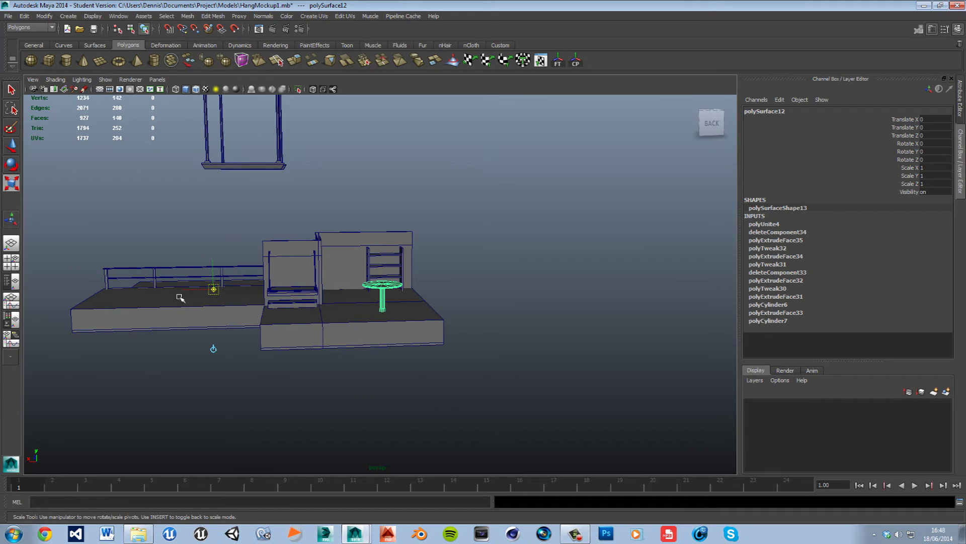
drag(188, 293, 349, 291)
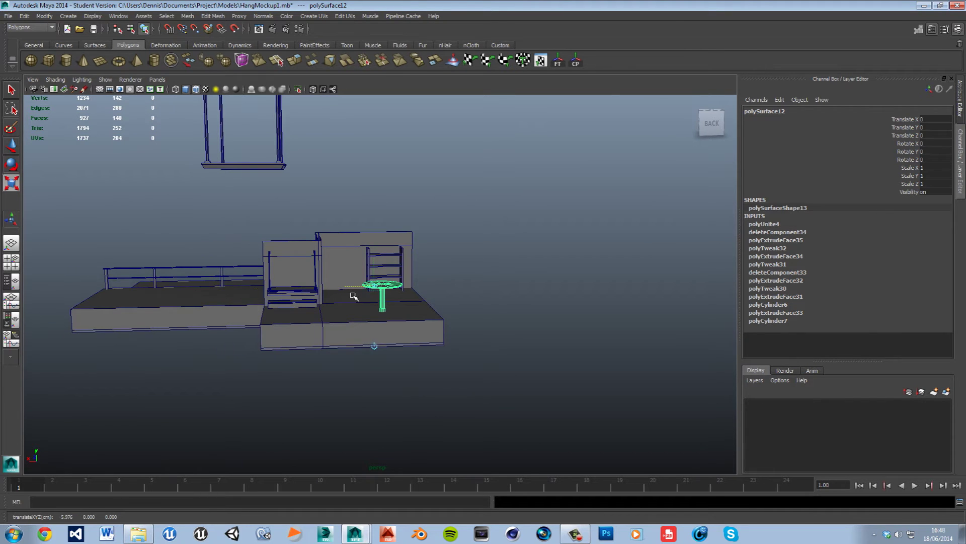
key(space)
key(space)
scroll(336, 356, down, 5)
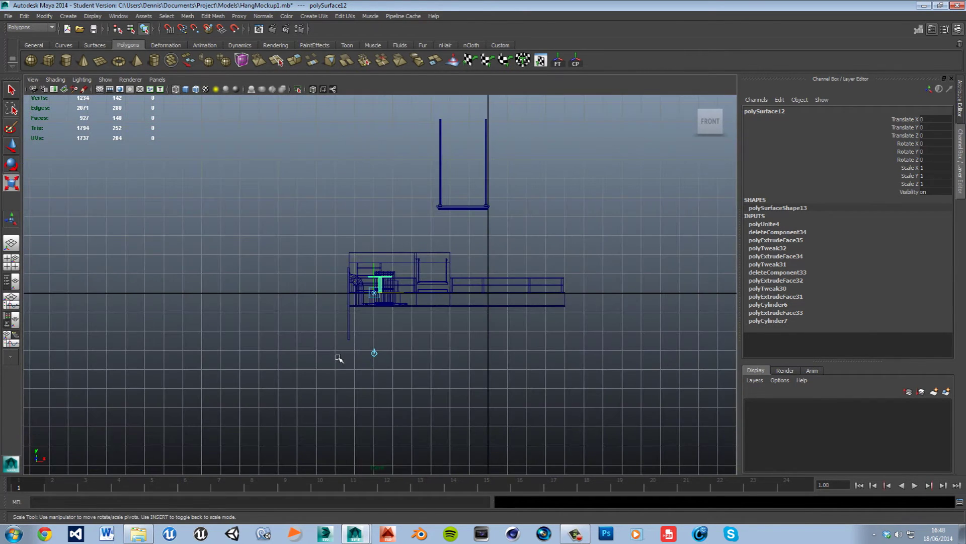
scroll(360, 362, up, 5)
drag(380, 328, 407, 333)
scroll(413, 334, up, 5)
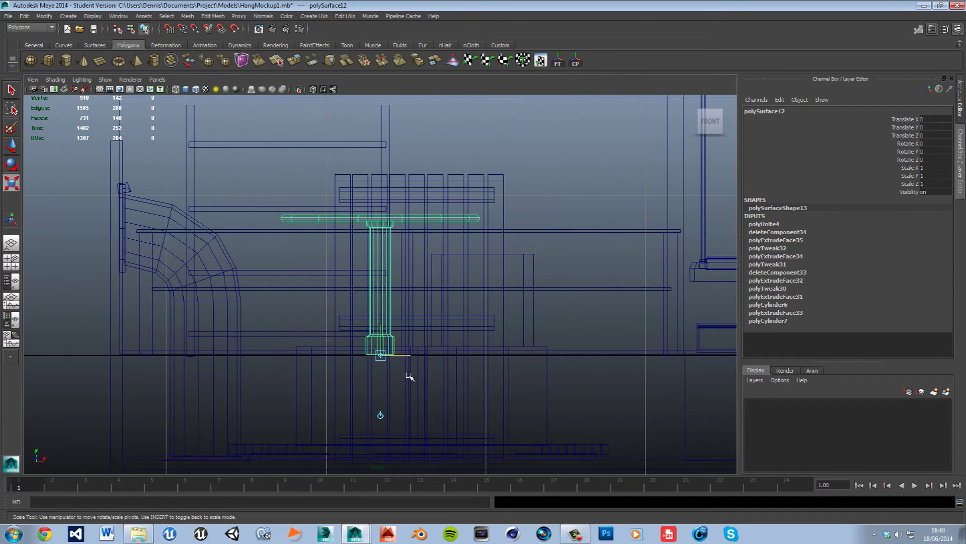
click(388, 400)
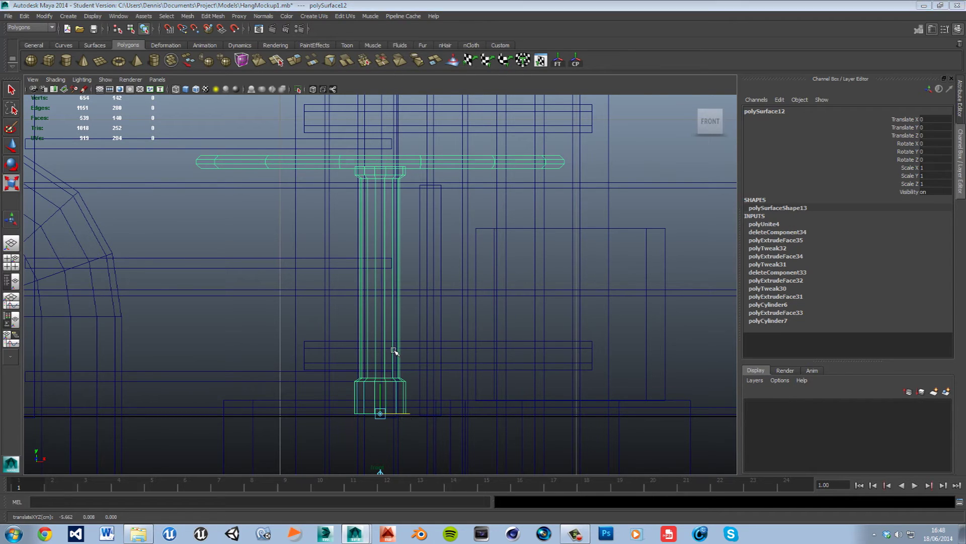
- Align the table's pivot in depth with the centre of the round tabletop, using the top view
key(space)
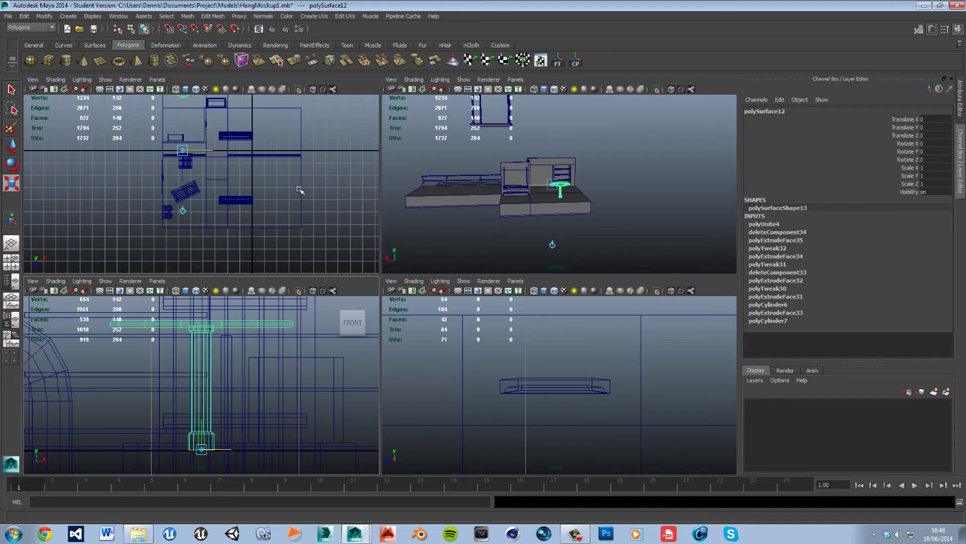
key(space)
scroll(302, 191, up, 6)
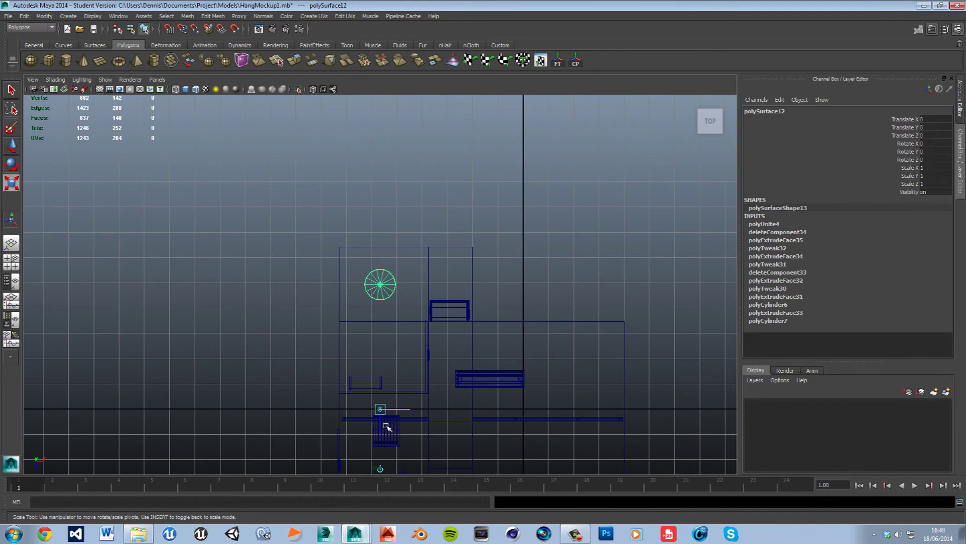
middle_drag(387, 433, 393, 313)
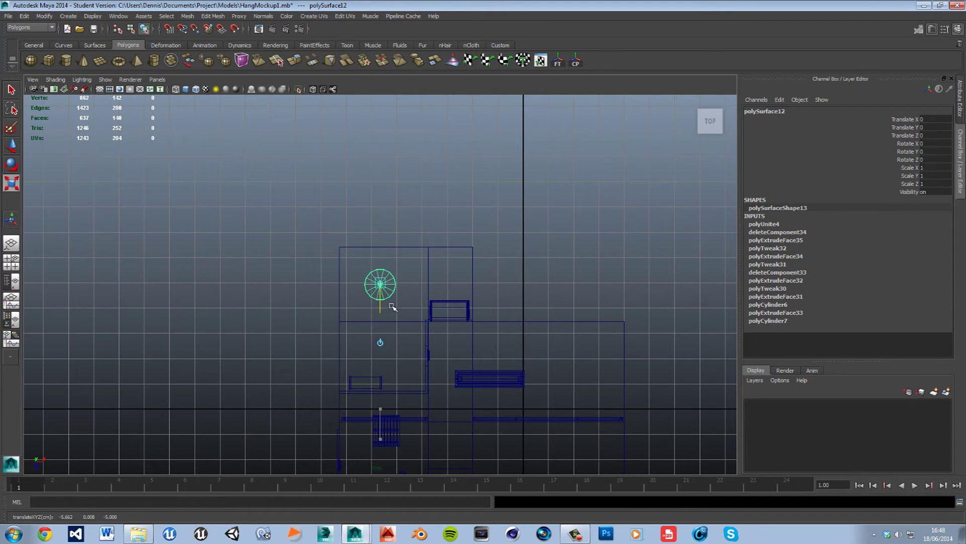
key(f)
key(r)
scroll(392, 338, up, 6)
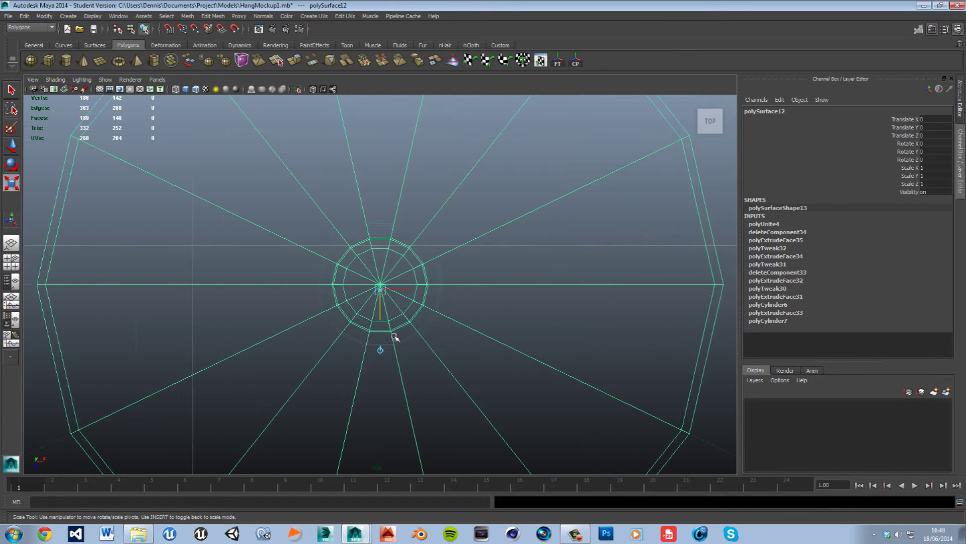
middle_drag(386, 343, 388, 311)
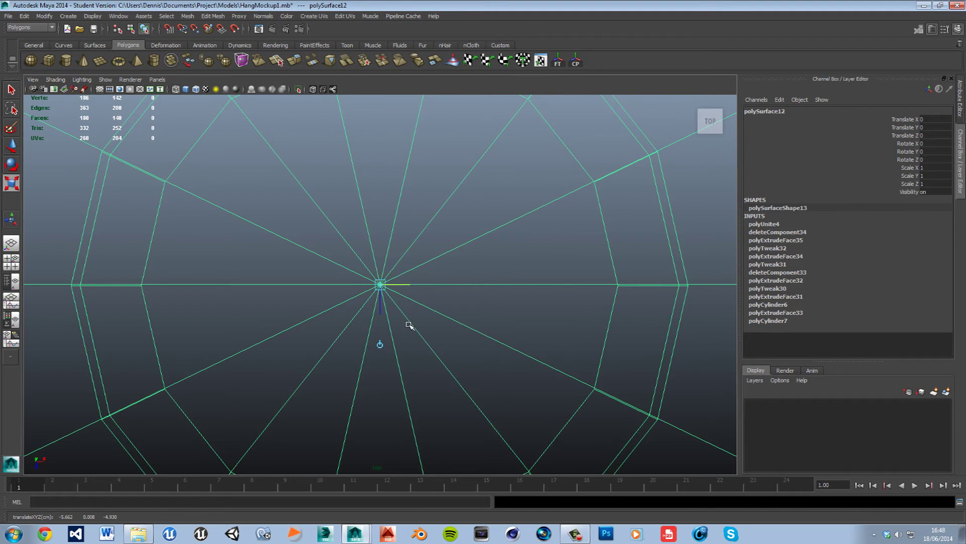
key(space)
key(space)
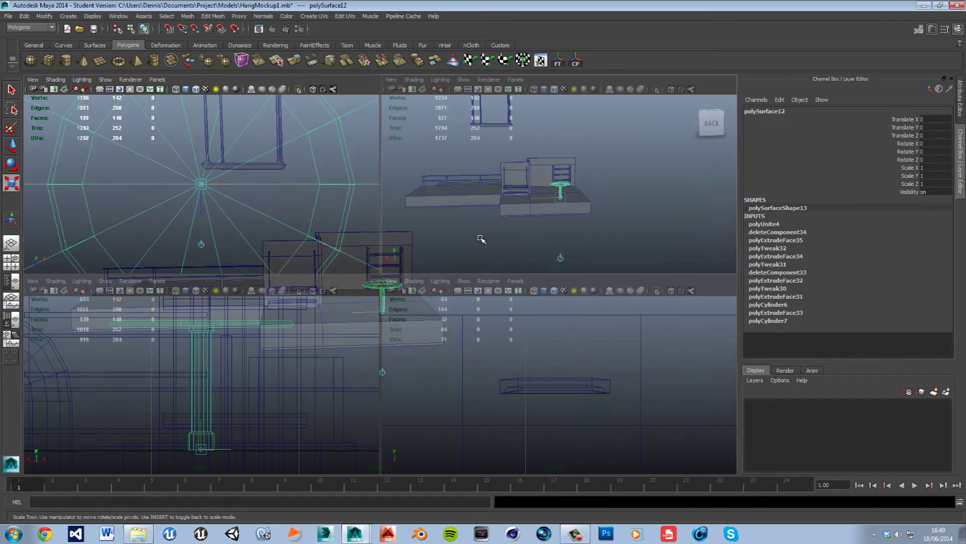
- Examine the pedestal table's proportions and placement against the bookcase and the room
click(505, 354)
scroll(437, 362, up, 6)
click(395, 308)
scroll(447, 322, up, 3)
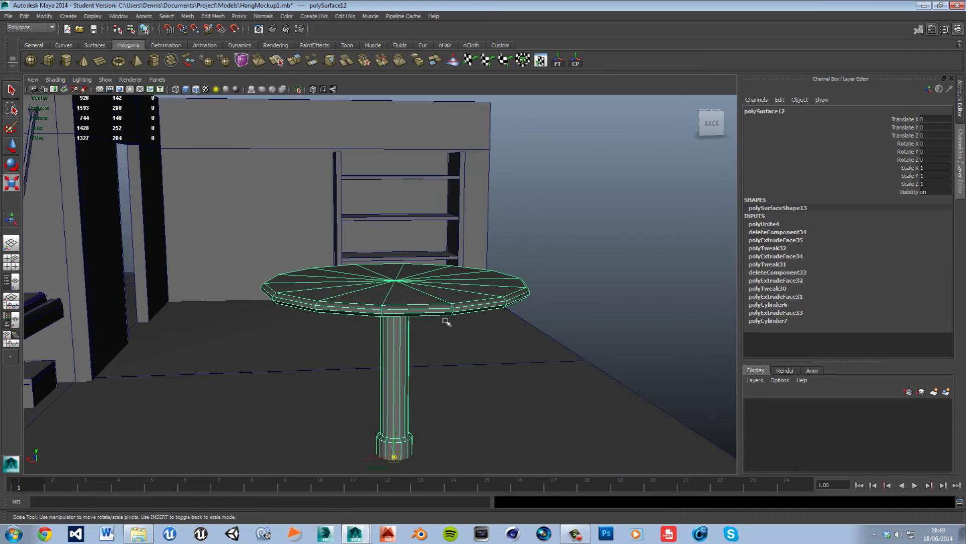
click(12, 91)
click(612, 280)
alt+right_drag(612, 279, 460, 298)
click(387, 316)
click(577, 306)
mouse_move(451, 360)
alt+mouse_down()
mouse_move(473, 358)
mouse_move(463, 347)
alt+mouse_up()
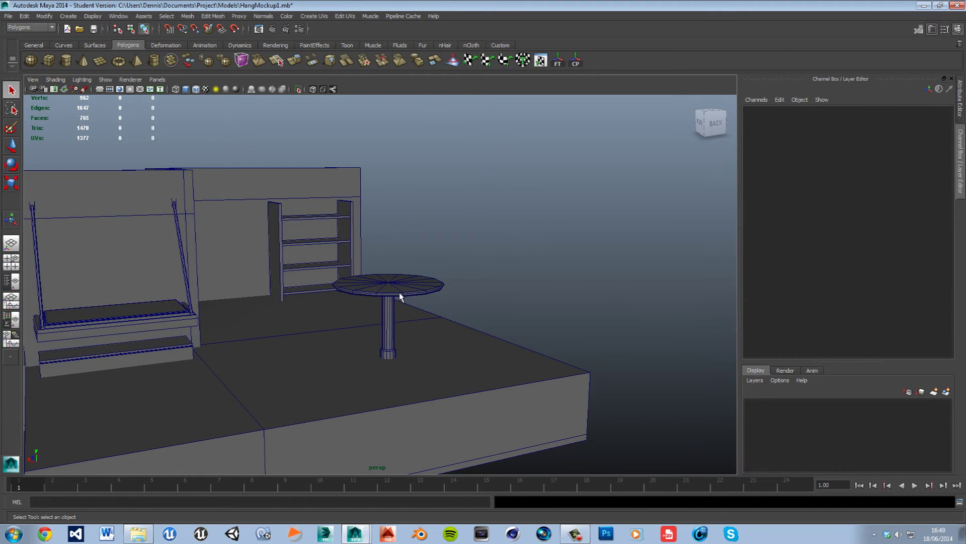
- Check the table's pivot location with the Move tool and save the scene
click(401, 296)
key(w)
click(546, 283)
alt+drag(493, 317, 453, 347)
key(ctrl+s)
click(457, 272)
alt+drag(438, 282, 423, 315)
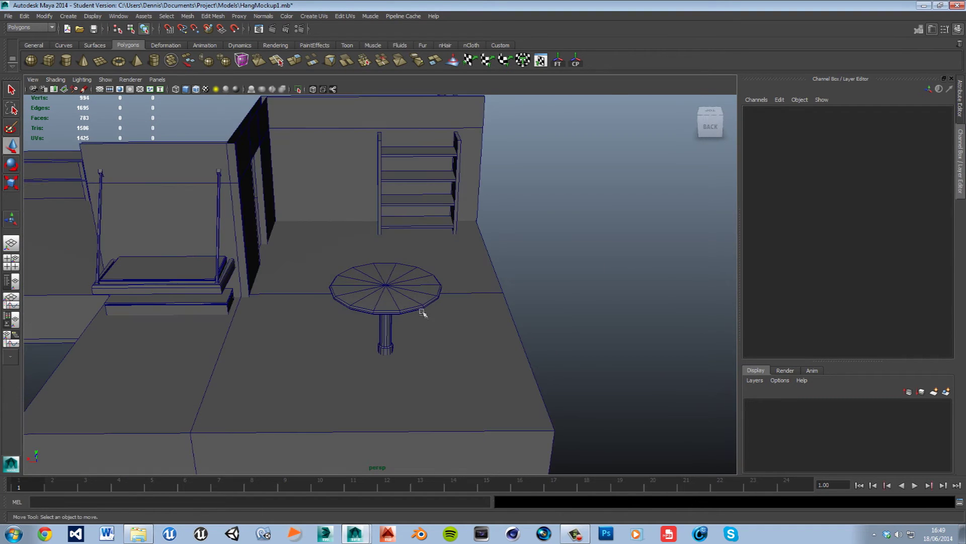
- Scale the whole table down uniformly to about 0.957
click(401, 310)
key(r)
drag(394, 358, 386, 361)
click(568, 323)
alt+drag(568, 323, 463, 369)
click(407, 370)
click(561, 313)
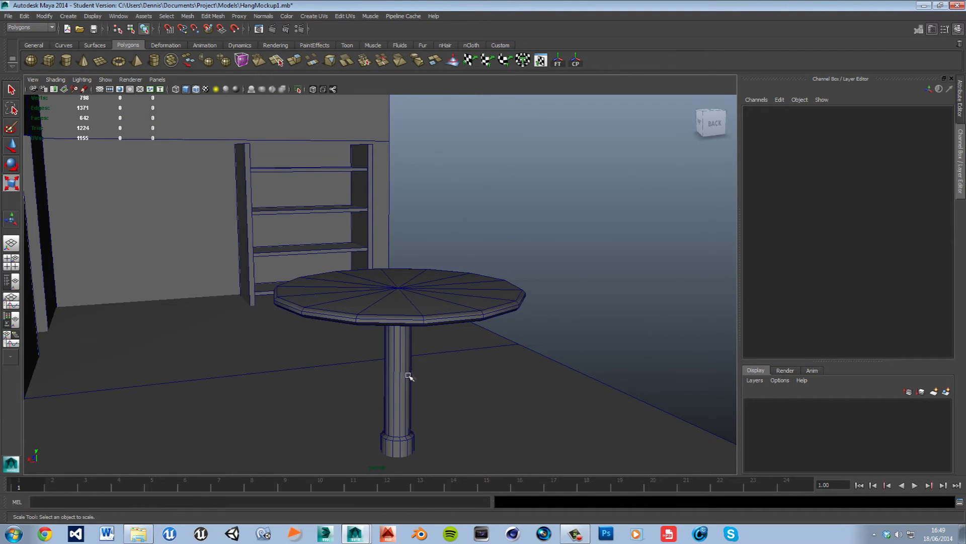
- Lower the table slightly into the floor, to a Translate Y of about -0.044
click(408, 376)
key(w)
drag(398, 425, 398, 435)
click(574, 345)
alt+drag(574, 345, 419, 354)
- Shift the table across the floor to a Translate X of about 0.13 and a Translate Z of about 0.189
click(375, 361)
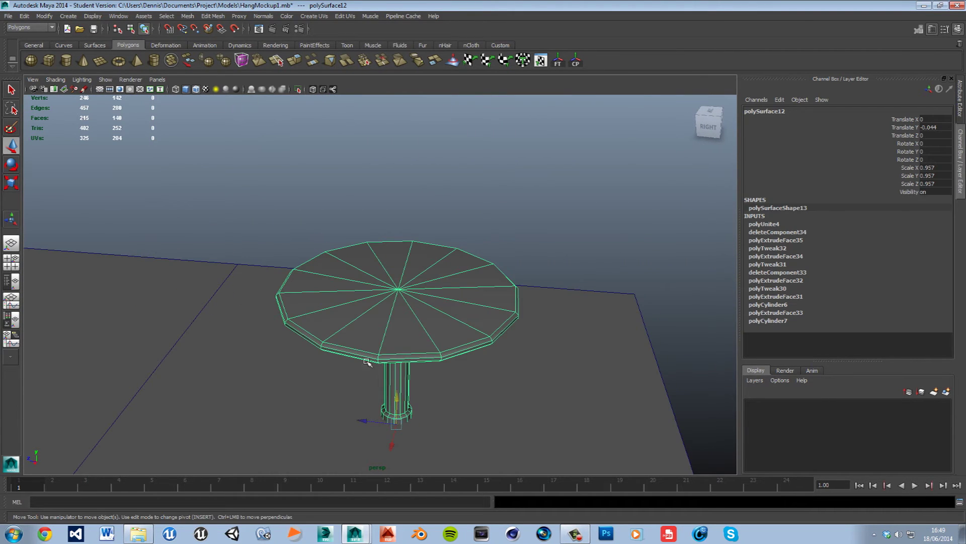
scroll(520, 399, down, 3)
click(575, 281)
alt+drag(575, 281, 452, 290)
click(408, 324)
middle_drag(401, 361, 409, 354)
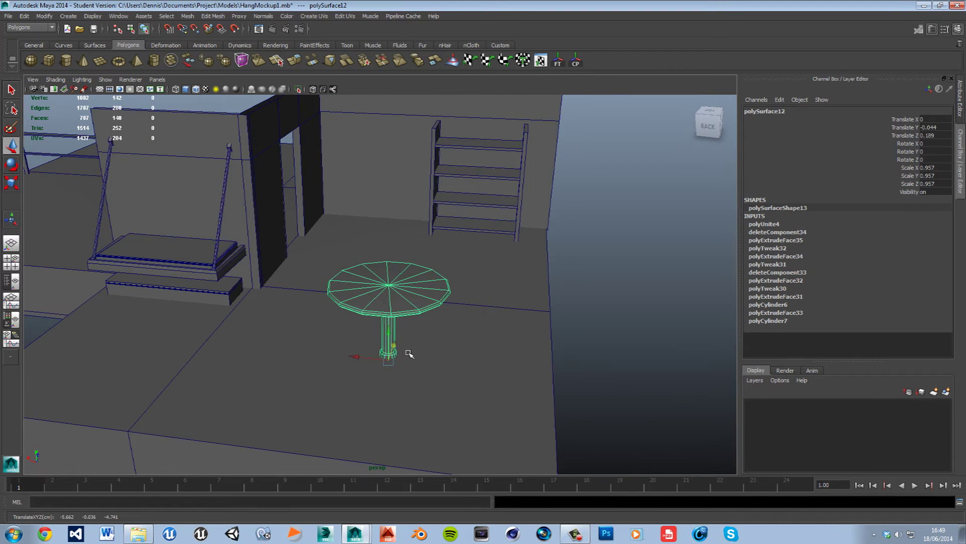
click(523, 324)
alt+drag(384, 377, 420, 361)
scroll(419, 362, down, 5)
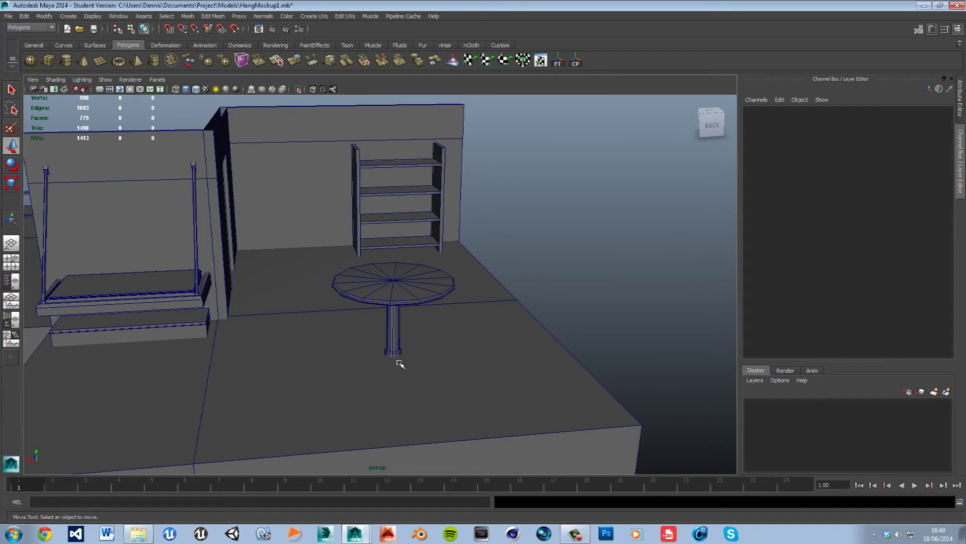
- Save the scene with the resized and repositioned table
key(q)
key(ctrl+s)
click(459, 270)
key(w)
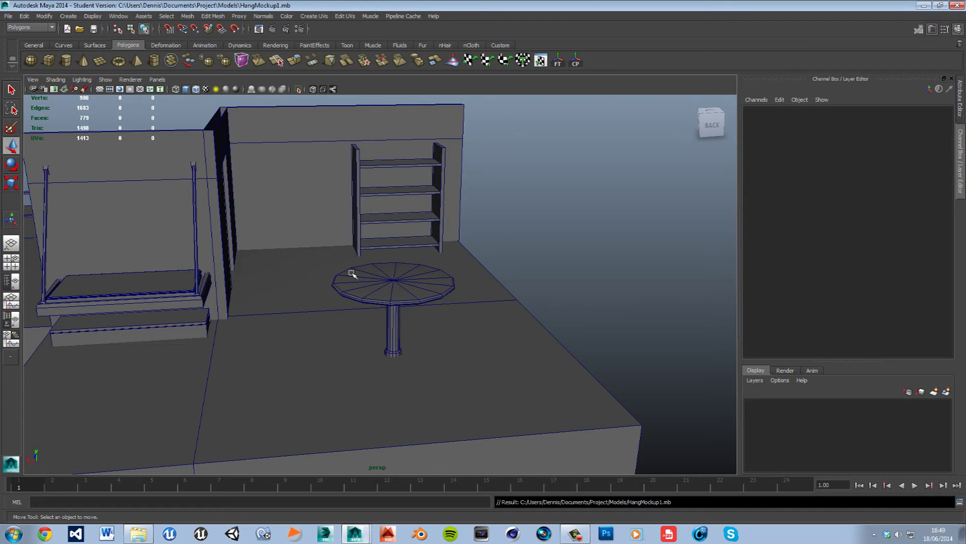
- Create a polygon cylinder on the floor beside the table and set its axis subdivisions to 14
alt+drag(476, 332, 317, 337)
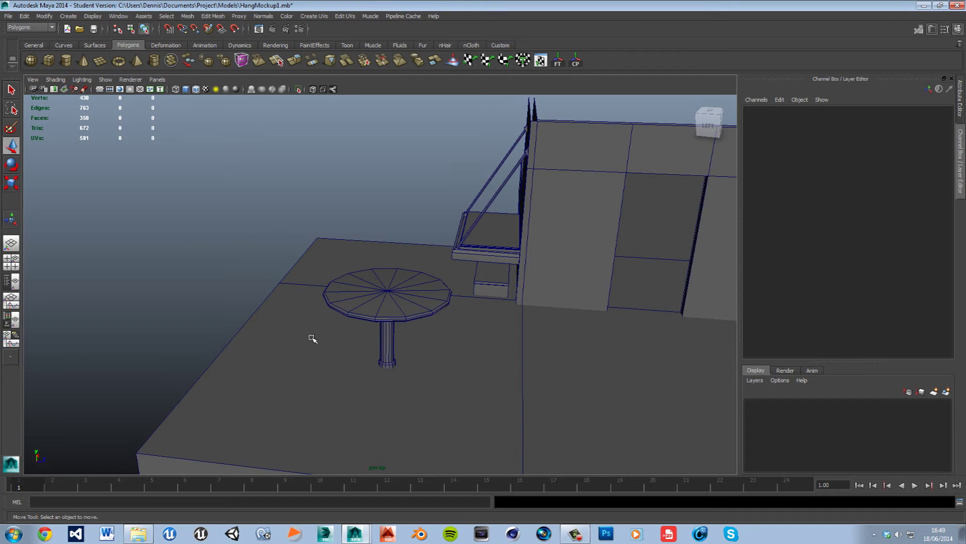
alt+drag(325, 339, 409, 358)
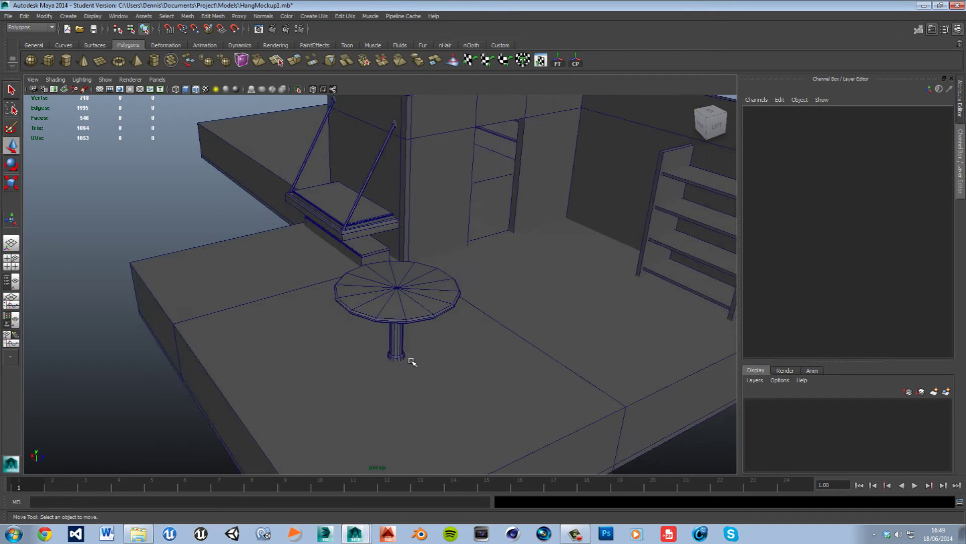
scroll(411, 359, up, 5)
alt+middle_drag(417, 353, 451, 267)
click(448, 280)
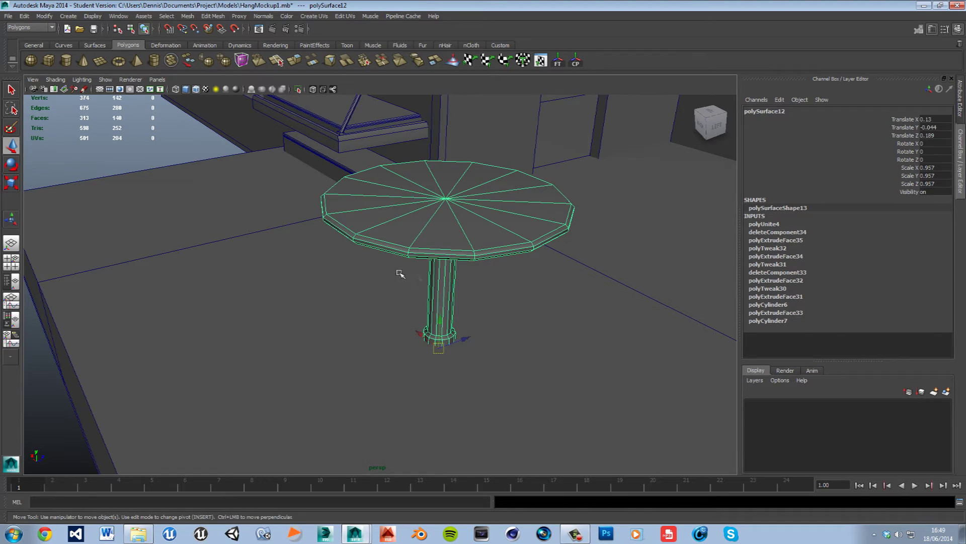
click(170, 157)
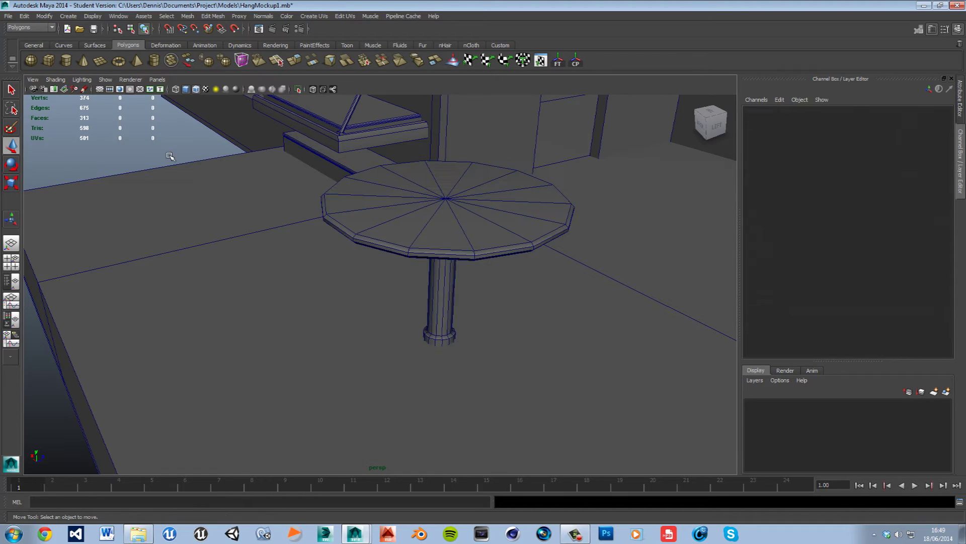
click(64, 61)
drag(311, 351, 449, 408)
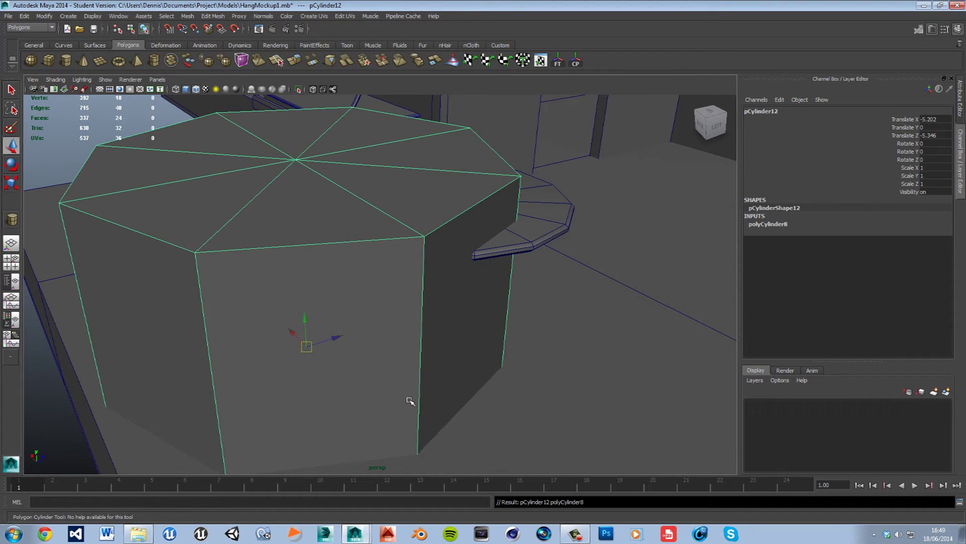
click(780, 227)
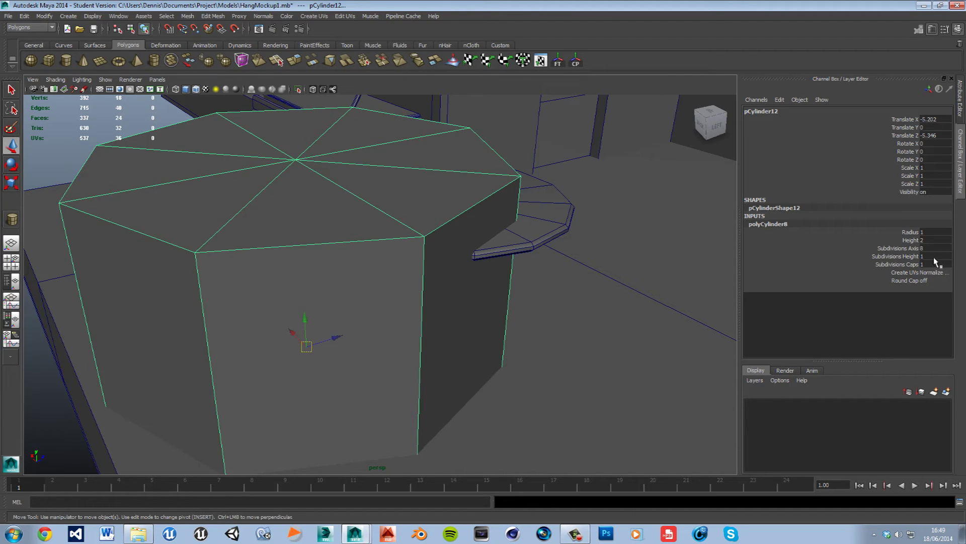
text(14)
key(Return)
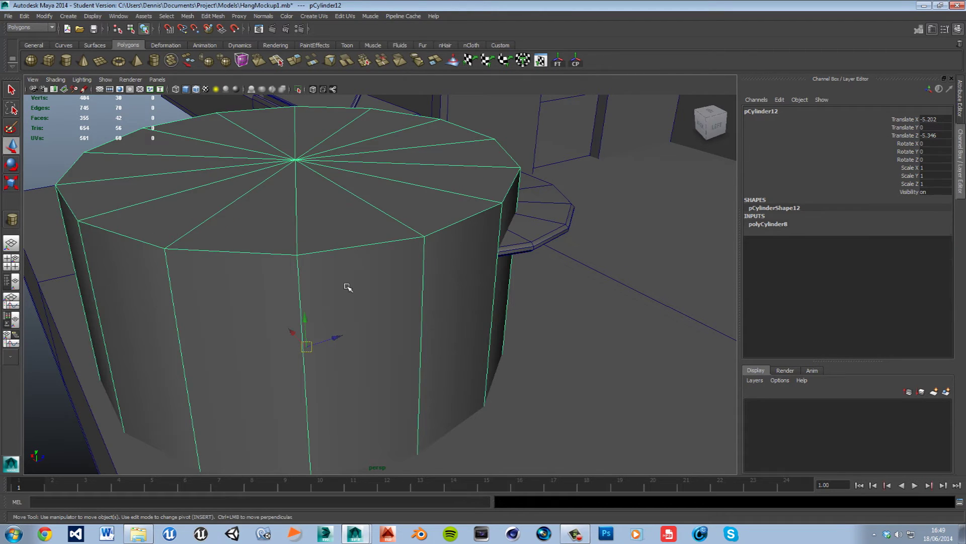
- Scale the new cylinder down uniformly to about 0.072
key(r)
drag(316, 346, 393, 347)
key(f)
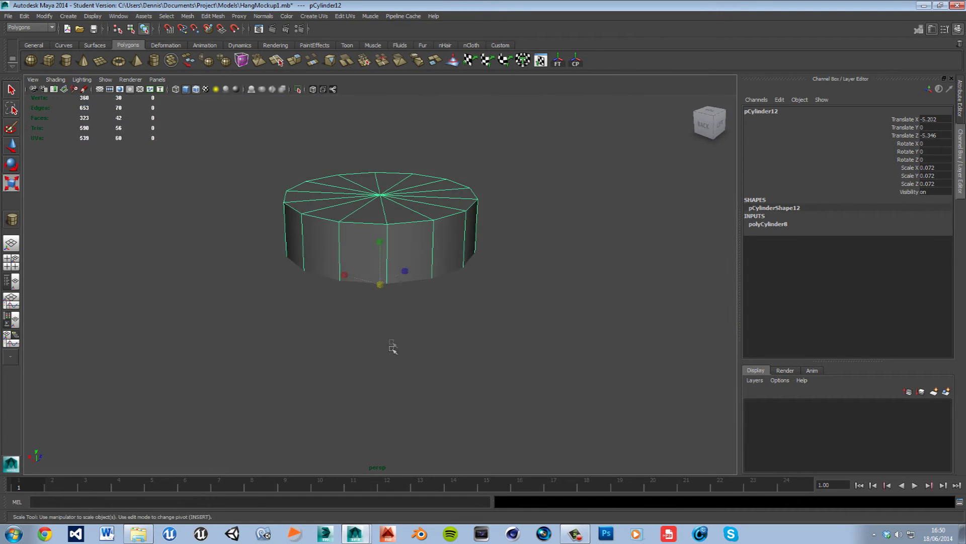
- Raise the small cylinder above the floor and delete its bottom cap faces
key(w)
scroll(407, 295, down, 5)
drag(386, 257, 389, 121)
alt+drag(397, 241, 389, 199)
right_drag(372, 163, 371, 186)
drag(325, 181, 409, 173)
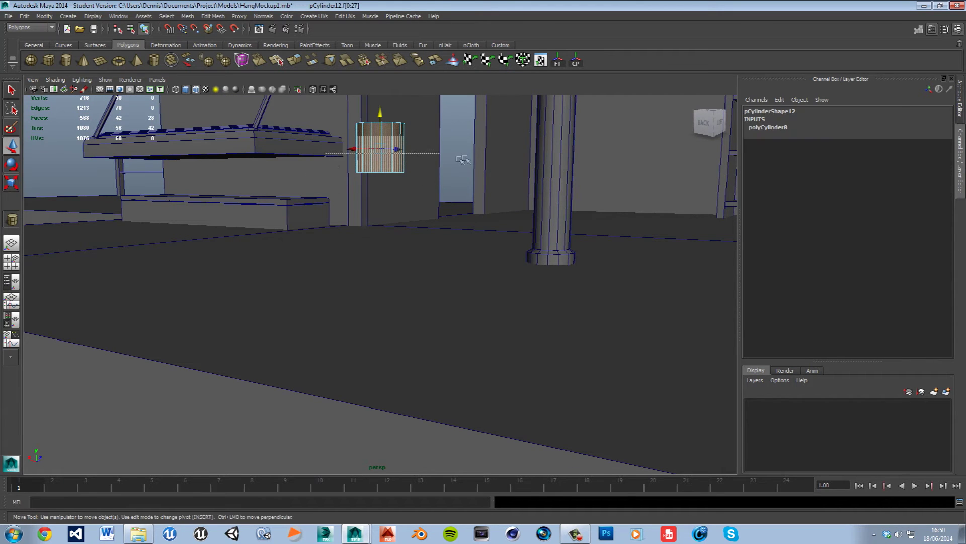
key(Delete)
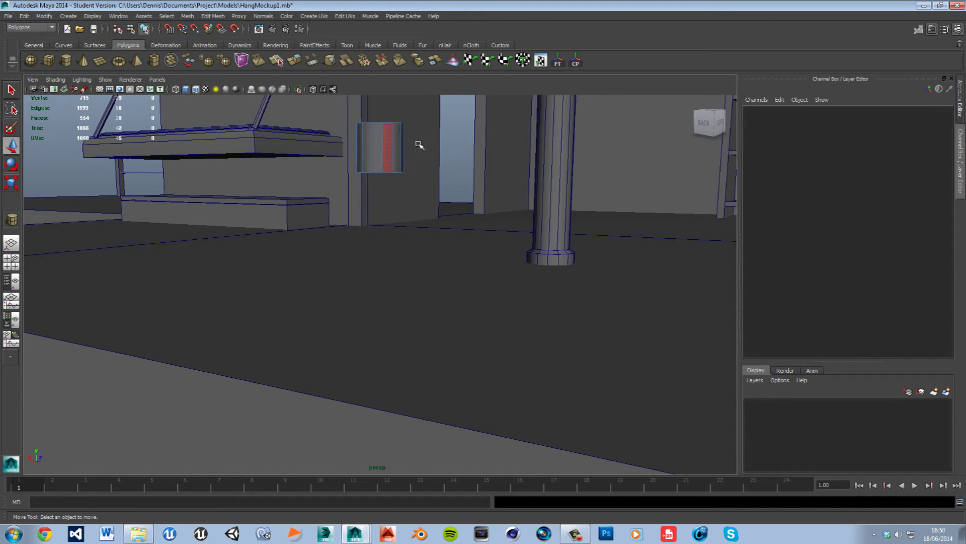
- Flatten the small cylinder vertically into a thin disc and lower it onto the floor beside the table
key(F8)
alt+drag(432, 205, 431, 218)
key(r)
drag(381, 111, 383, 139)
alt+middle_drag(373, 153, 352, 238)
scroll(355, 237, down, 4)
key(w)
drag(377, 231, 385, 326)
key(r)
drag(376, 284, 378, 306)
- Select only the top cap faces of the thin disc in the front view
right_drag(392, 333, 382, 347)
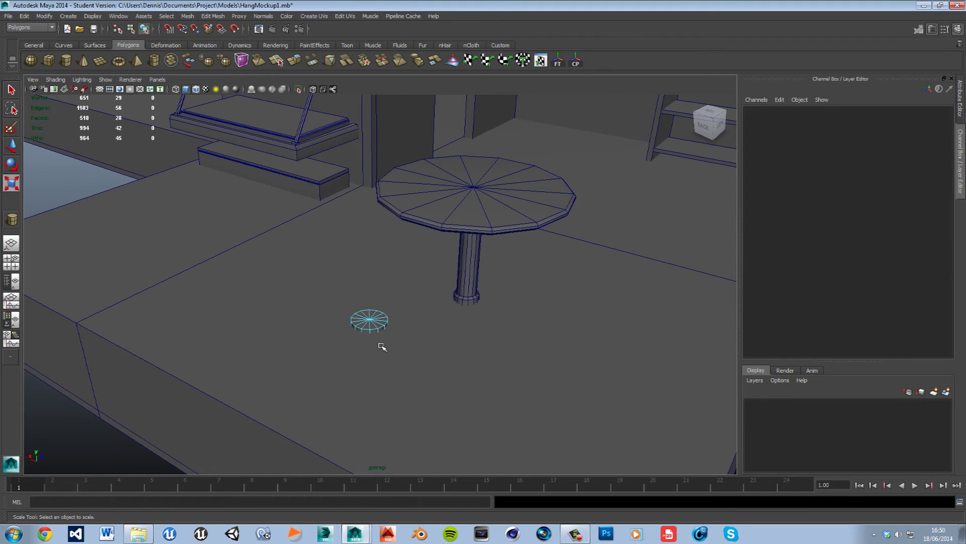
key(space)
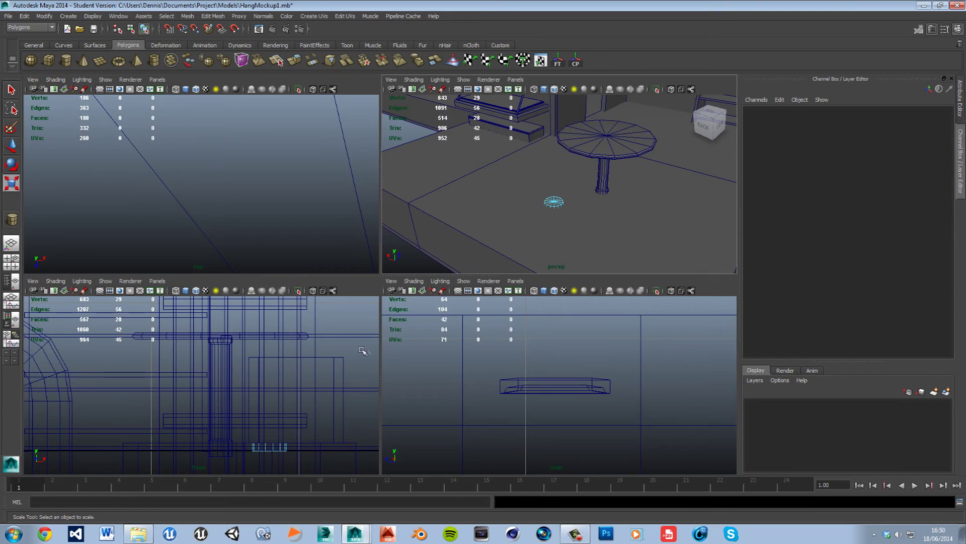
key(space)
drag(450, 387, 611, 418)
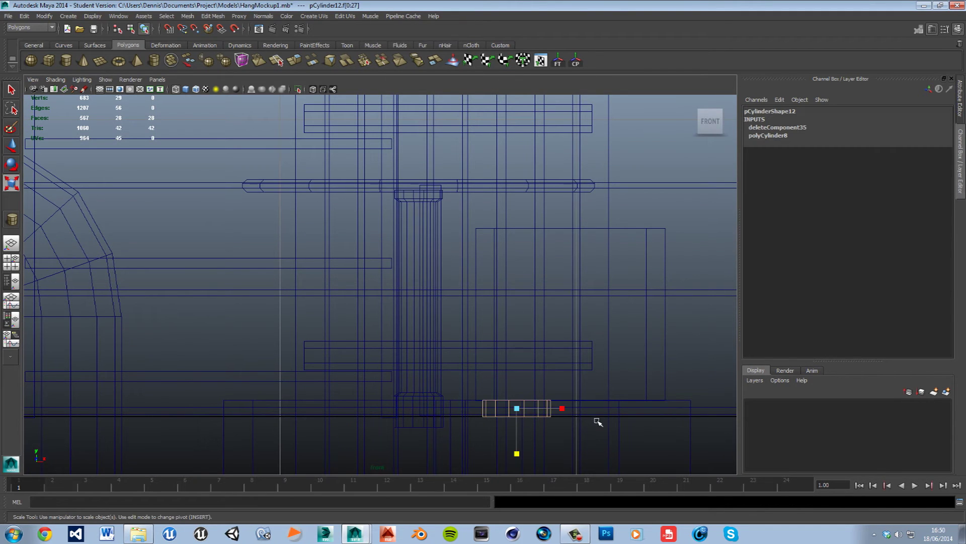
ctrl+drag(531, 419, 425, 414)
- Extrude the thin disc's top faces upward by about 0.031 and scale them in slightly
key(space)
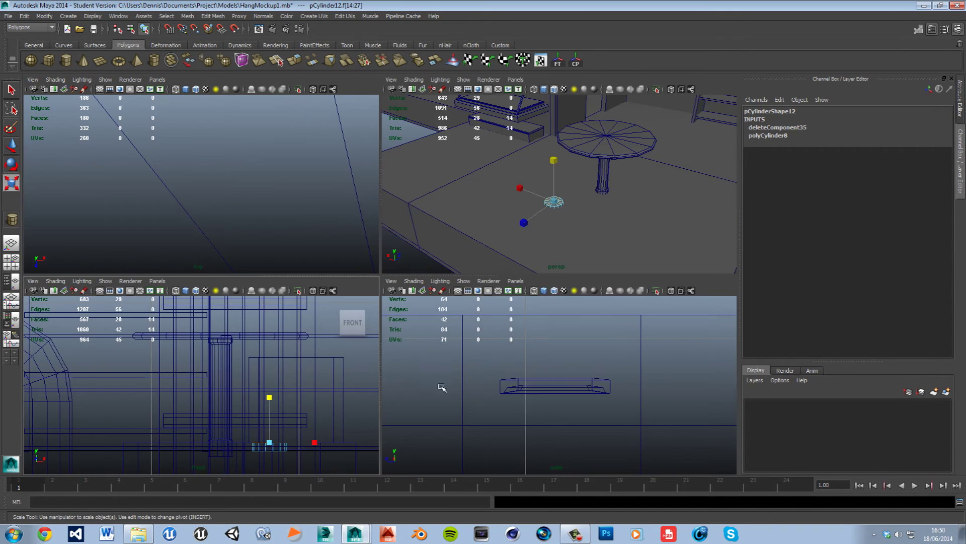
key(space)
scroll(468, 330, up, 5)
alt+drag(434, 359, 489, 353)
shift+right_drag(425, 352, 424, 375)
drag(386, 339, 401, 355)
key(r)
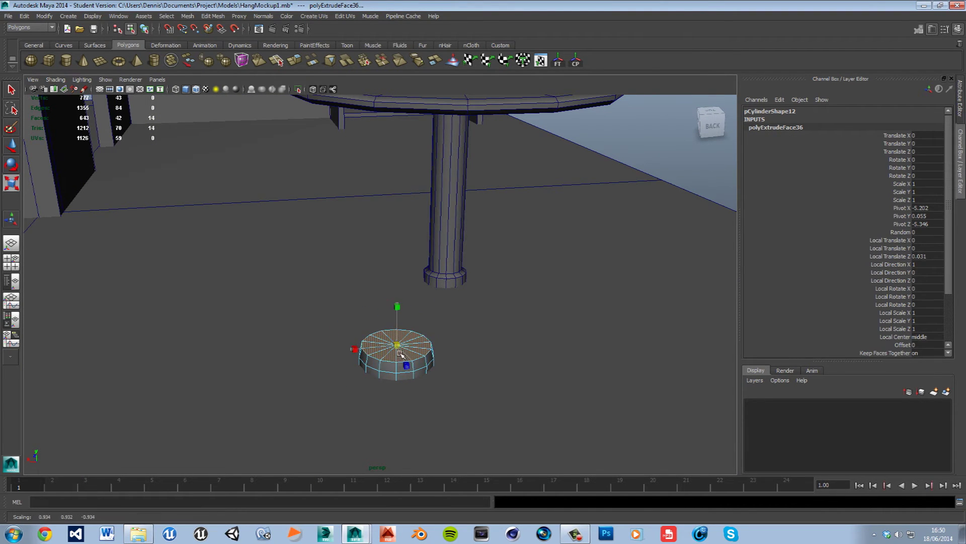
- Extrude the top faces upward by about 0.052 and scale them in to form a tapered foot
shift+right_drag(408, 356, 444, 349)
drag(405, 357, 396, 345)
key(r)
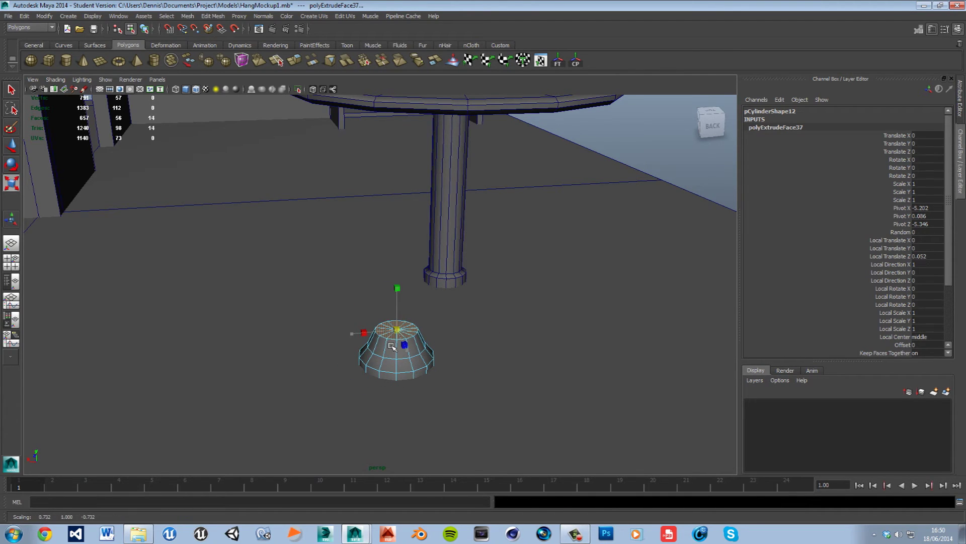
shift+right_drag(403, 332, 439, 327)
mouse_move(396, 306)
mouse_down()
mouse_move(397, 164)
mouse_move(400, 292)
mouse_up()
key(ctrl+z)
- Narrow the foot's top faces further and extrude them upward into a tall column beside the table
key(r)
drag(404, 338, 400, 342)
shift+right_drag(400, 340, 395, 277)
drag(398, 312, 394, 186)
- Extrude a short widened lip of about 0.019 on the column's top, and flare a second extrusion outward as the seat's underside
shift+right_drag(402, 210, 403, 215)
drag(393, 182, 406, 206)
key(r)
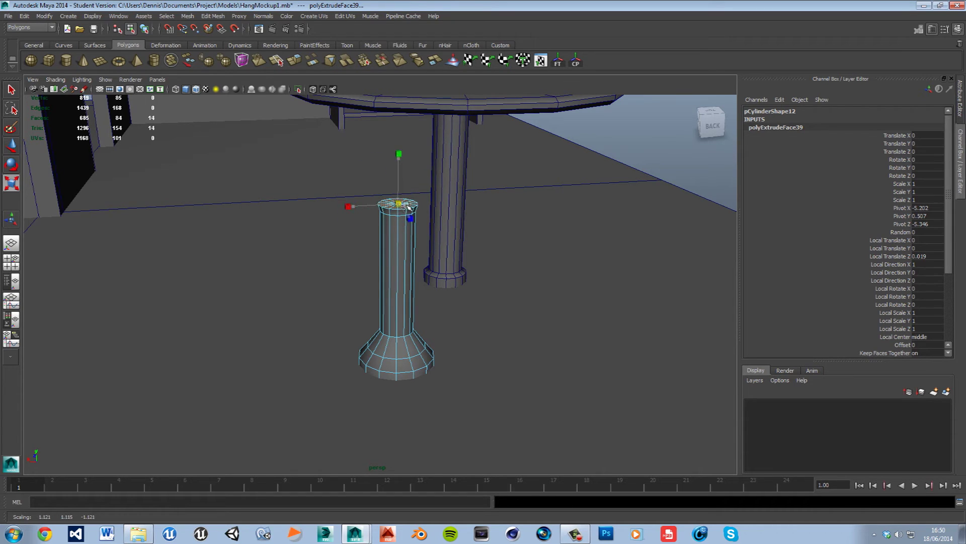
mouse_move(411, 208)
shift+right_down()
mouse_move(402, 204)
mouse_move(413, 217)
shift+right_up()
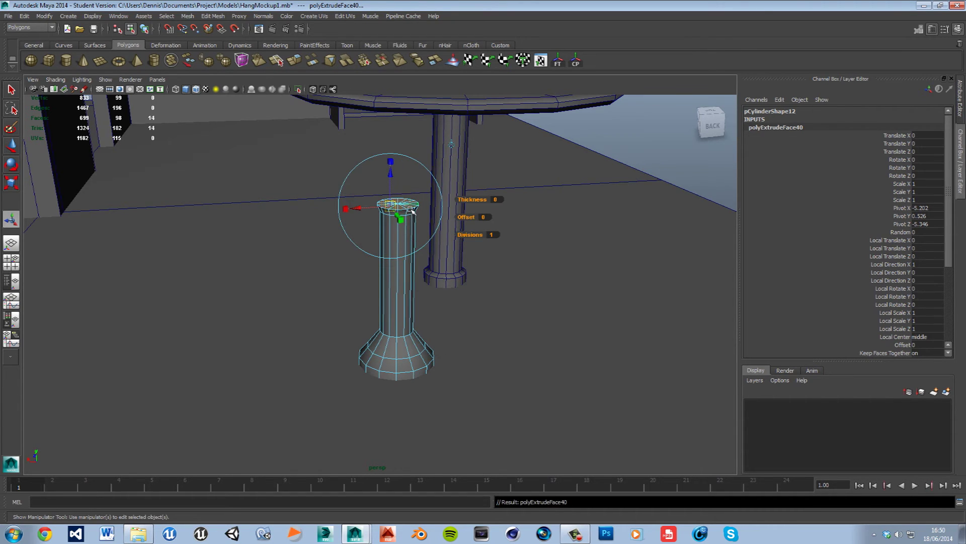
drag(396, 184, 438, 190)
key(r)
- Extrude the flared faces upward into a thick seat, and add a narrowed 0.014 extrusion on top as a chamfered edge
shift+right_drag(420, 196, 422, 209)
drag(381, 168, 384, 153)
shift+right_drag(414, 192, 415, 193)
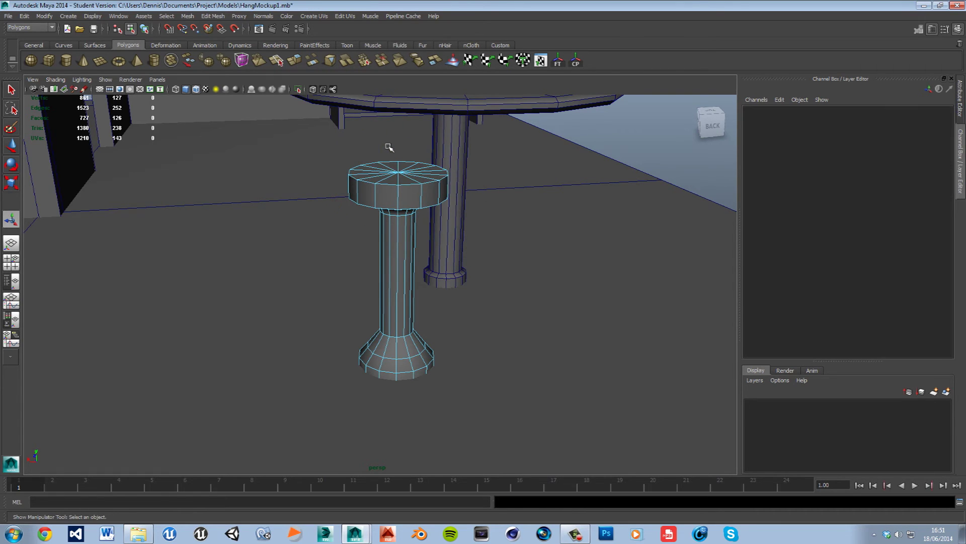
drag(386, 146, 406, 173)
key(r)
- Select the edge loop where the stool's column meets its foot and lower it to a height of about 0.123
alt+drag(409, 223, 386, 213)
right_drag(383, 305, 386, 287)
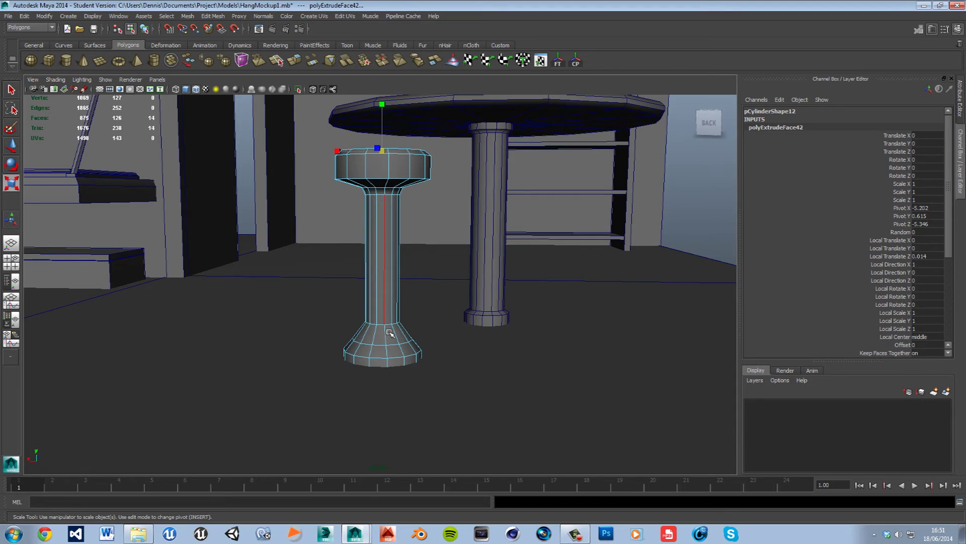
click(15, 92)
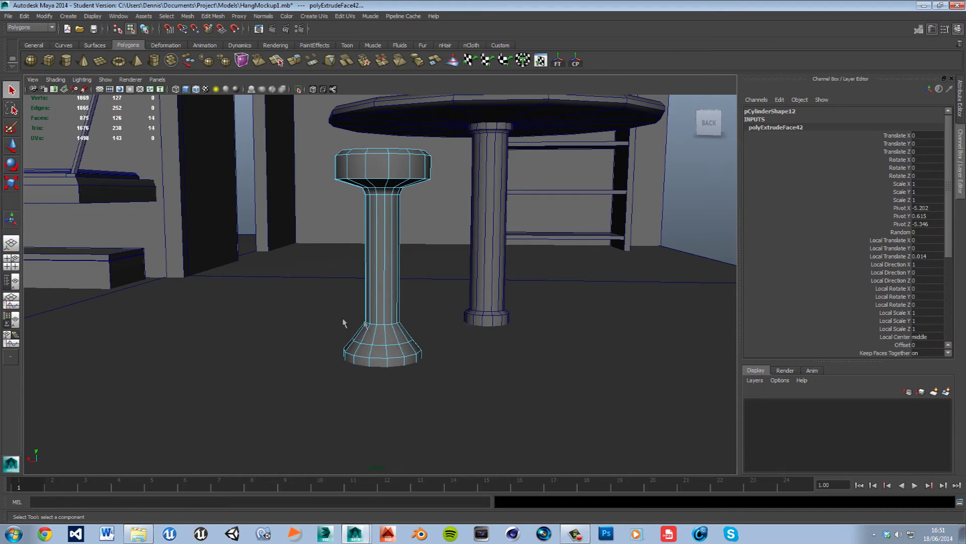
double_click(384, 325)
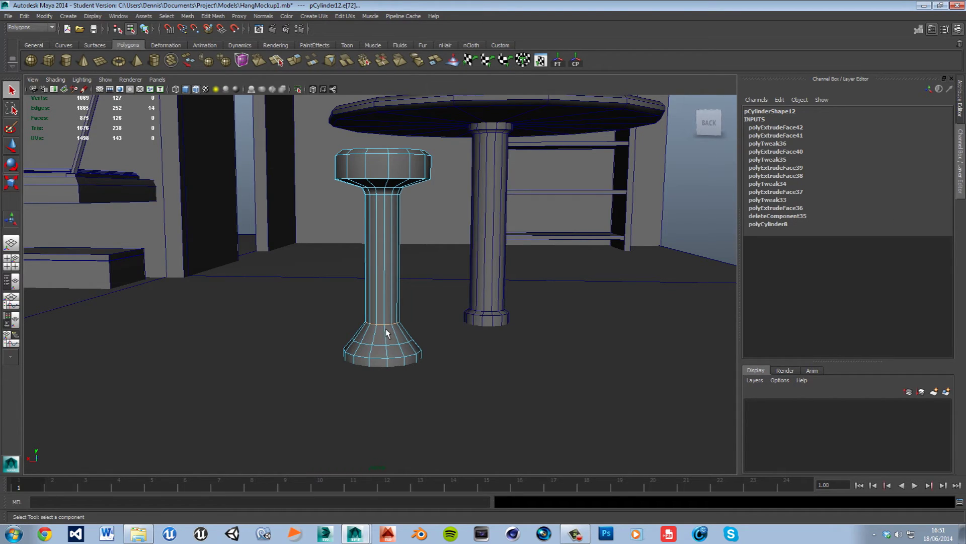
key(w)
drag(390, 296, 390, 301)
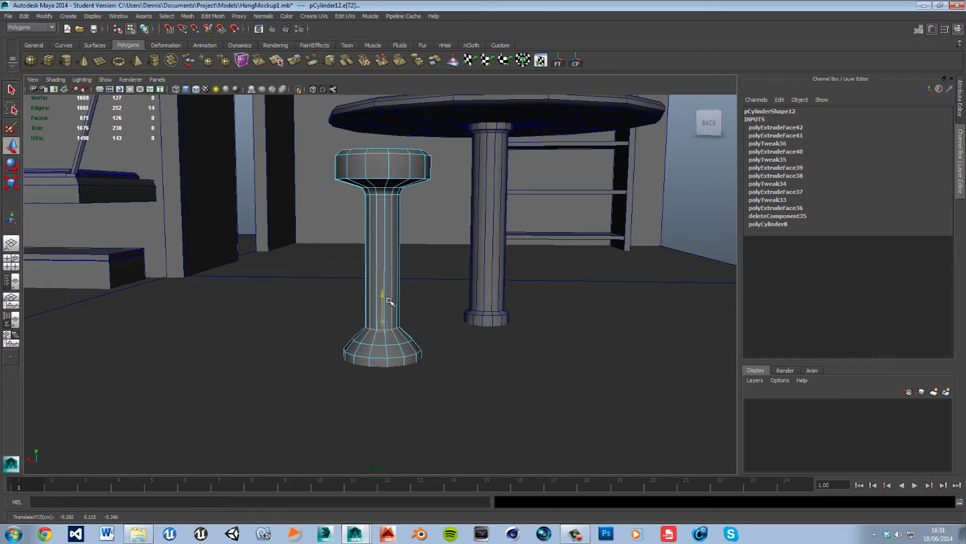
- Select the faces around the stool's seat and scale them outward to widen the seat
alt+drag(318, 302, 334, 317)
right_drag(404, 205, 438, 197)
scroll(420, 239, down, 4)
alt+drag(445, 258, 600, 353)
click(362, 223)
key(r)
alt+drag(487, 298, 437, 345)
scroll(438, 345, up, 2)
right_drag(380, 302, 388, 329)
alt+drag(372, 344, 388, 304)
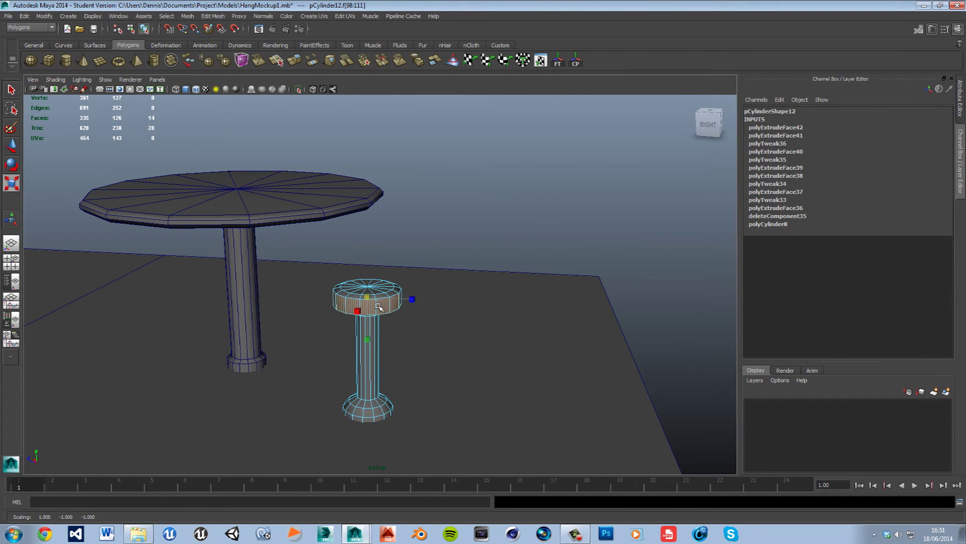
alt+drag(461, 292, 379, 268)
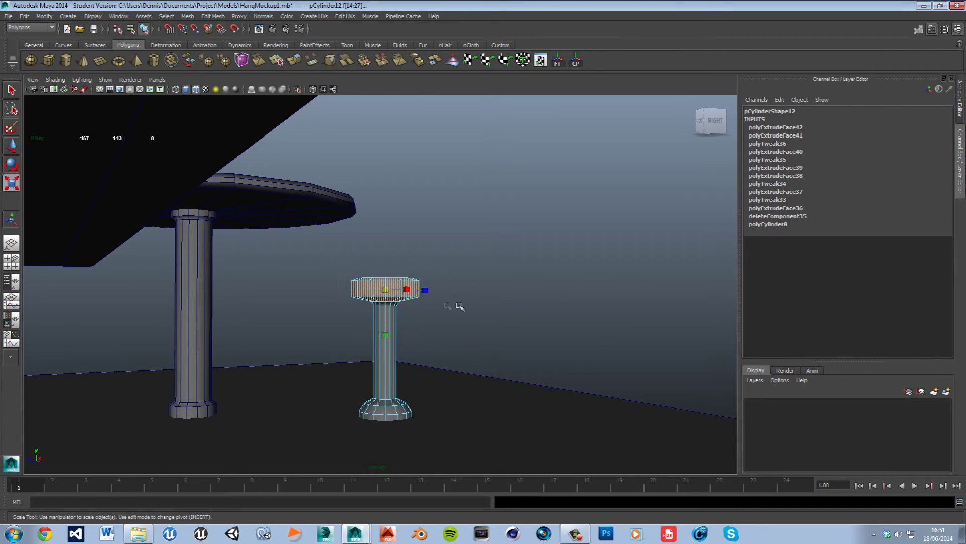
drag(393, 296, 400, 293)
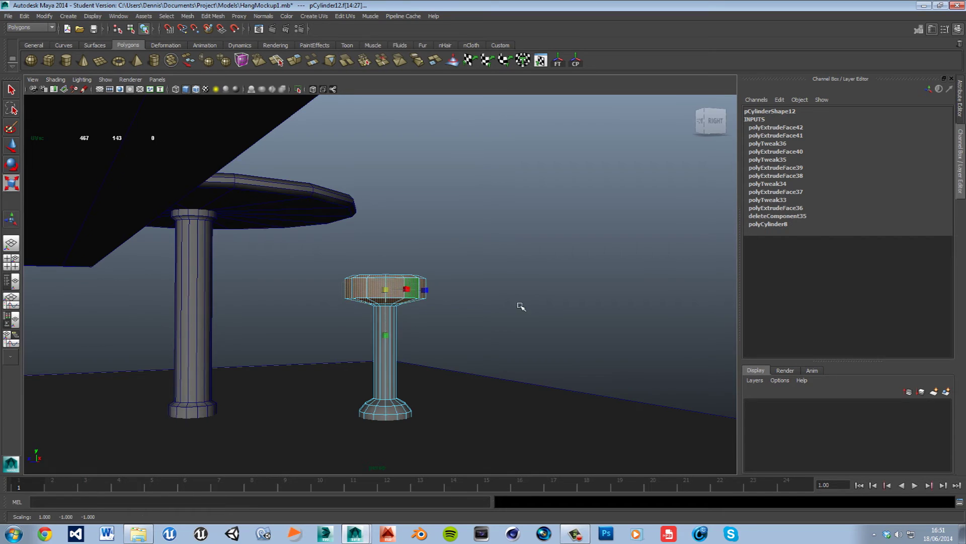
- Switch back to whole-object selection, duplicate the stool and move the copy to another side of the table
key(w)
alt+drag(521, 306, 429, 309)
alt+drag(379, 274, 319, 290)
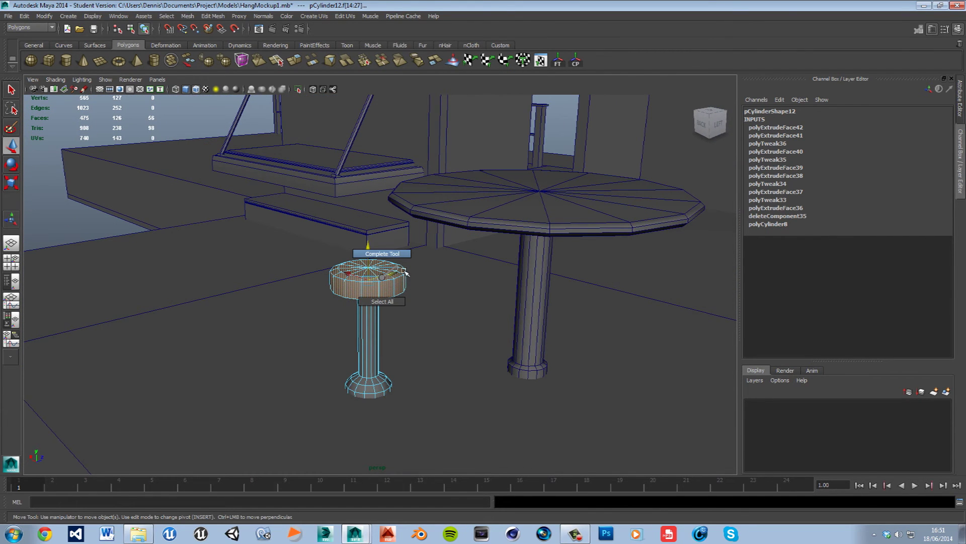
right_drag(374, 292, 424, 290)
click(382, 301)
scroll(385, 307, down, 5)
mouse_move(415, 386)
alt+mouse_down()
mouse_move(500, 396)
mouse_move(432, 378)
alt+mouse_up()
key(ctrl+d)
drag(345, 333, 484, 353)
- Duplicate the stool copy and place the new one at about X -5.622, Z -4.089 beside the table
alt+drag(567, 358, 547, 324)
key(ctrl+d)
alt+drag(615, 341, 536, 327)
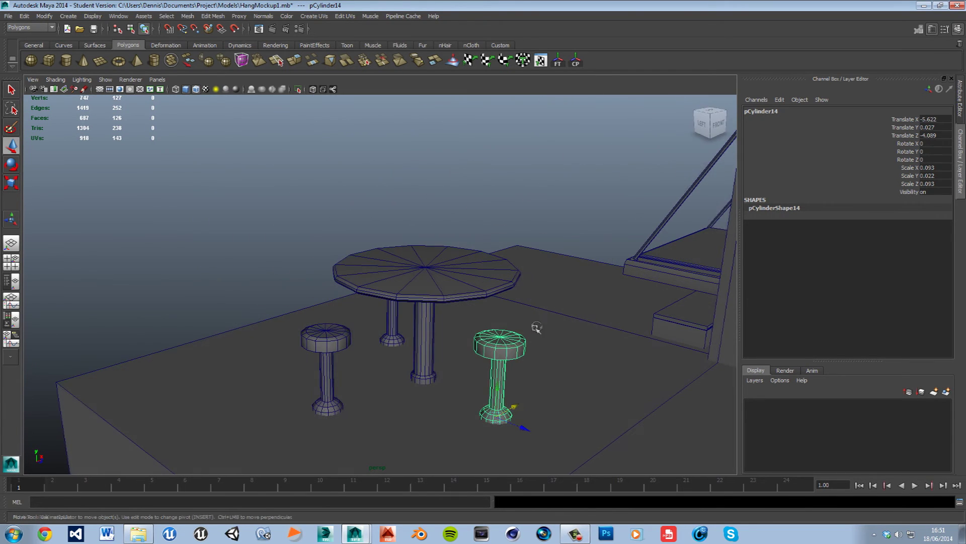
- Move the two copied stools closer to the table, to about X -5.835, Z -4.87 and X -5.44, Z -4.41
click(333, 346)
drag(355, 402, 403, 388)
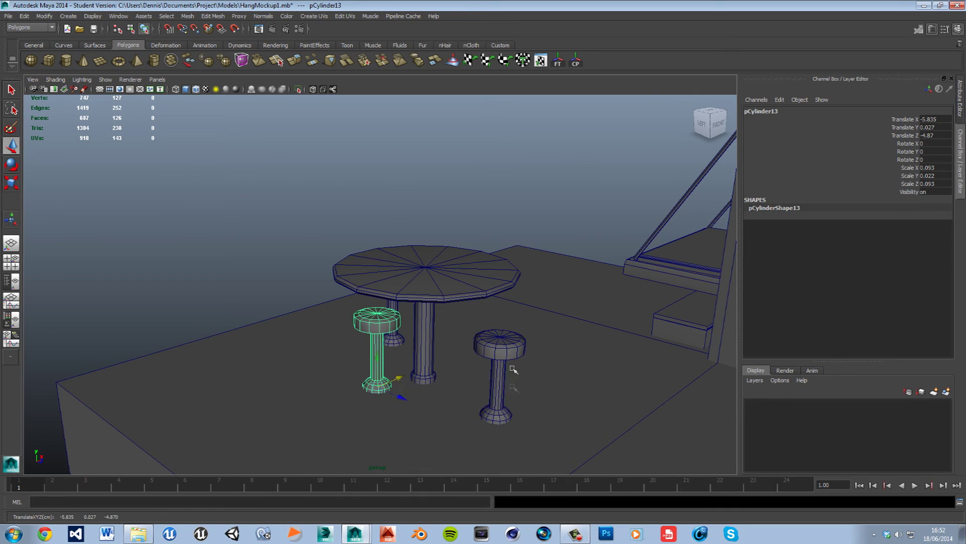
click(500, 383)
drag(521, 427, 597, 398)
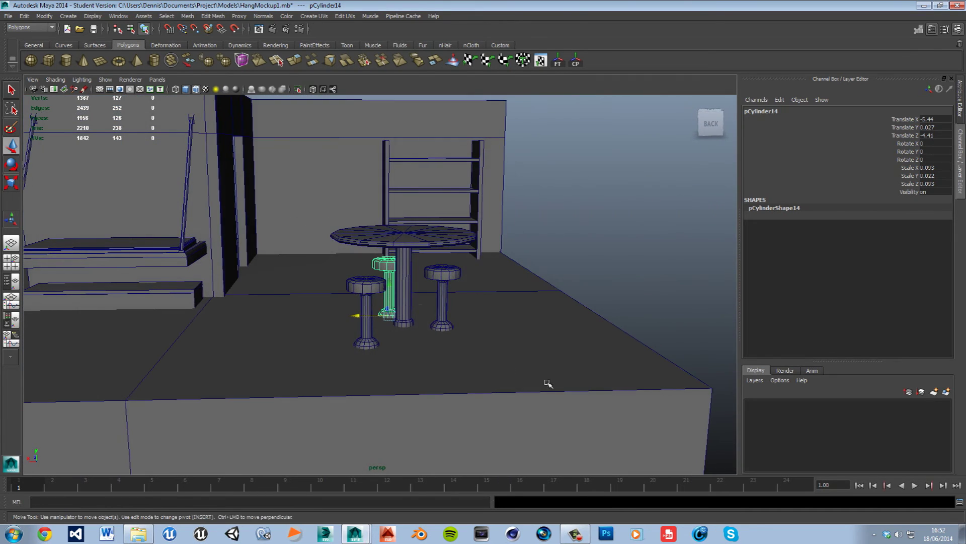
- Duplicate a stool once more to place a fourth one around the table, and save the scene
click(376, 296)
mouse_move(376, 296)
alt+mouse_down()
mouse_move(469, 352)
mouse_move(370, 321)
mouse_move(419, 281)
mouse_move(352, 298)
mouse_move(391, 307)
alt+mouse_up()
key(ctrl+d)
alt+drag(524, 293, 483, 272)
click(199, 165)
mouse_move(368, 262)
alt+mouse_down()
mouse_move(317, 264)
mouse_move(378, 269)
alt+mouse_up()
key(ctrl+d)
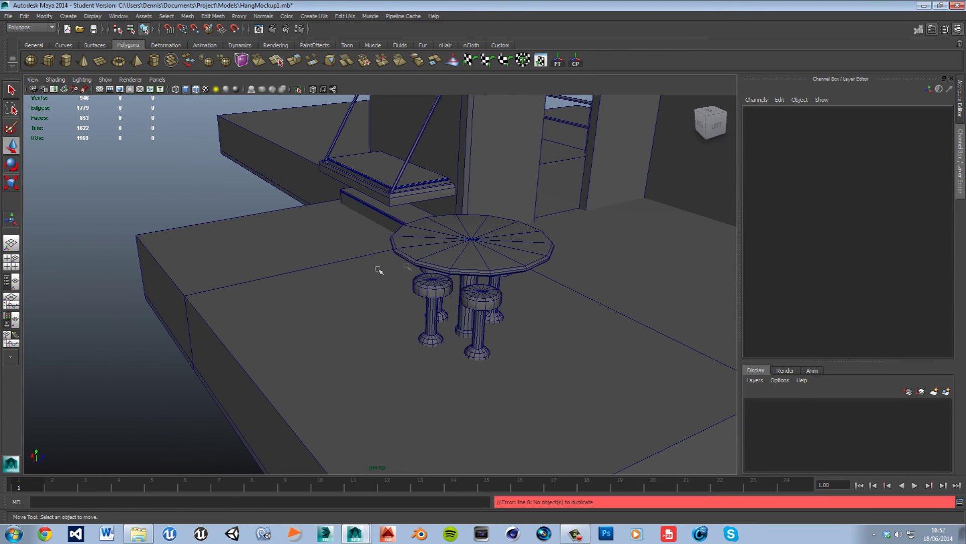
key(ctrl+s)
- Examine the whole scene from several sides, ending at the wall panel behind the stacked crates
click(462, 272)
alt+drag(481, 290, 378, 371)
alt+middle_drag(378, 371, 382, 368)
alt+drag(383, 368, 479, 331)
alt+drag(365, 338, 81, 388)
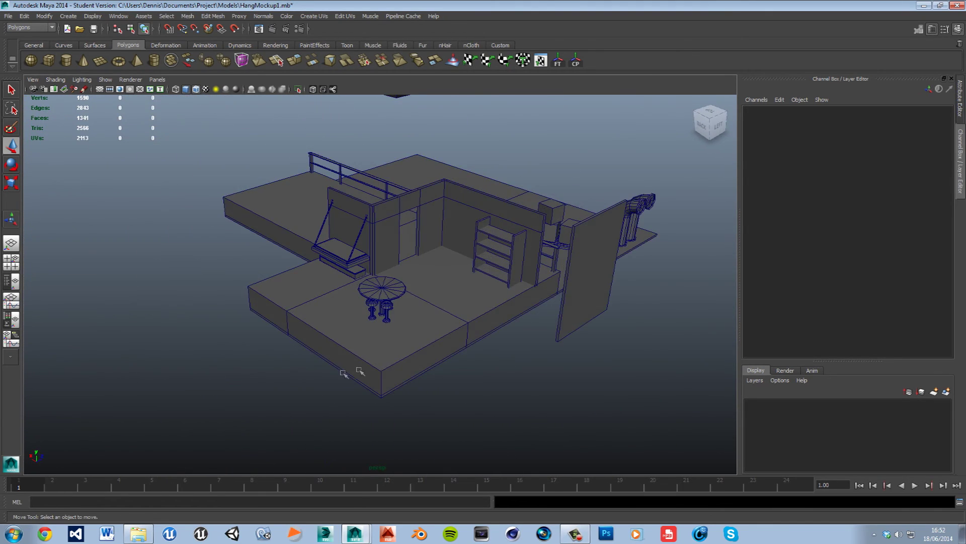
scroll(373, 360, up, 5)
alt+drag(384, 345, 485, 339)
alt+drag(327, 353, 604, 256)
click(616, 224)
key(Delete)
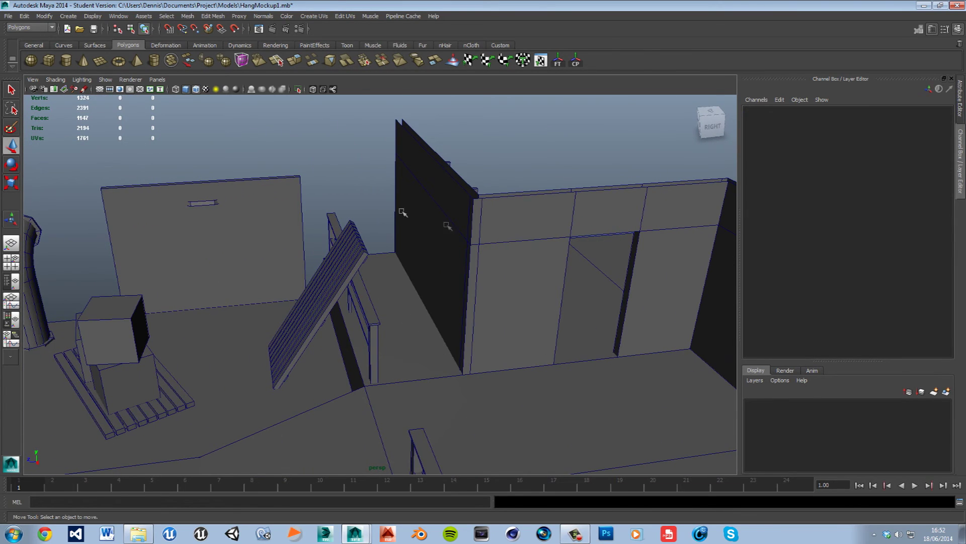
alt+drag(283, 153, 352, 215)
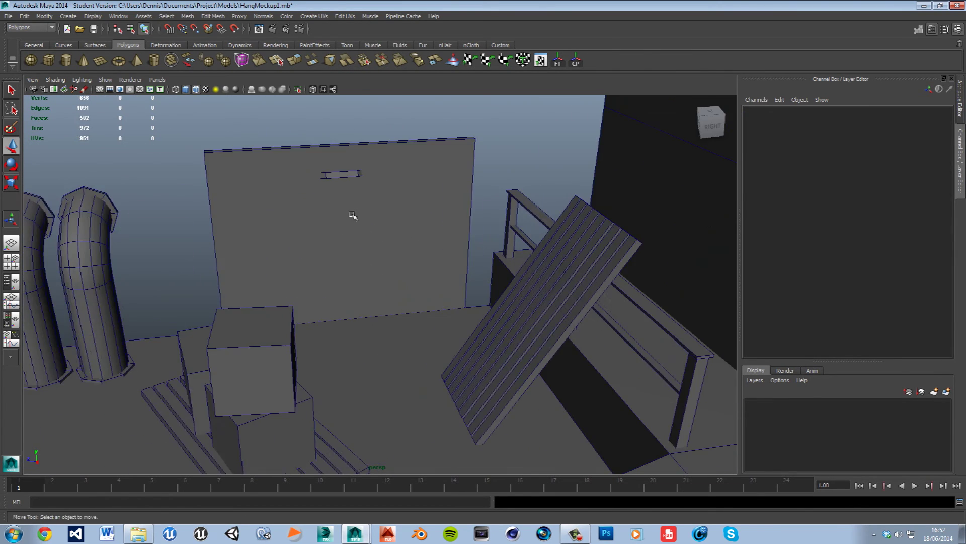
- Create a default polygon cylinder in front of the wall panel that carries the small fitting
click(358, 180)
key(f)
alt+drag(466, 298, 540, 220)
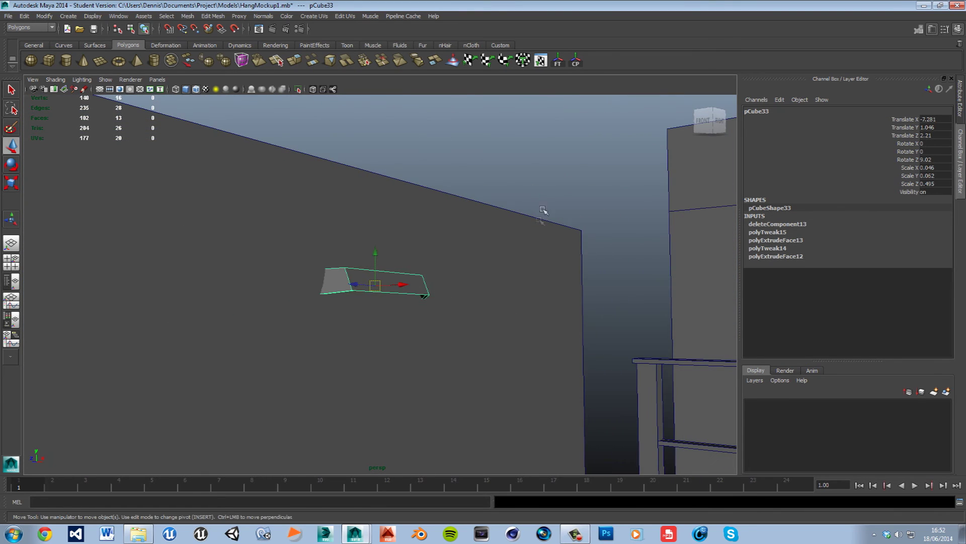
click(540, 220)
alt+drag(443, 275, 425, 287)
click(69, 63)
alt+drag(339, 231, 459, 432)
click(410, 397)
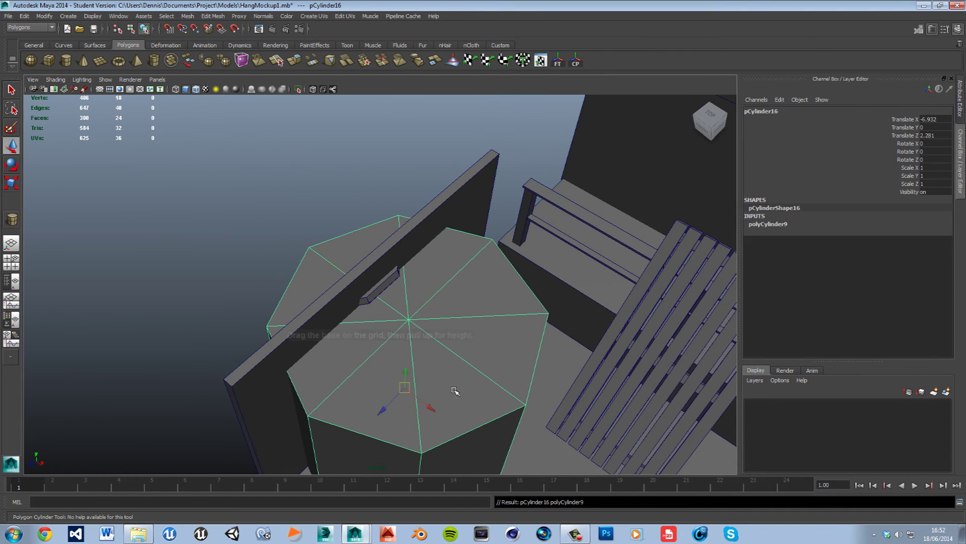
key(e)
drag(414, 387, 419, 374)
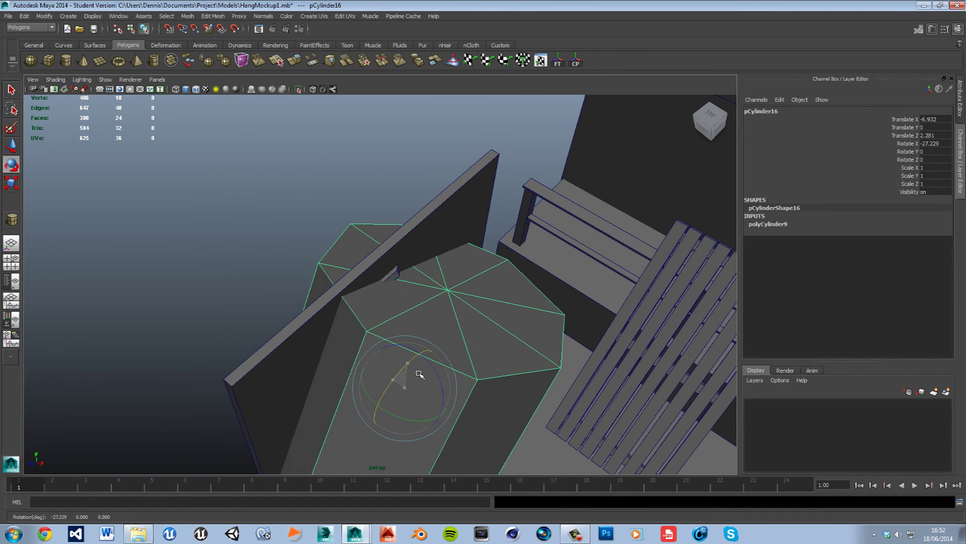
key(ctrl+z)
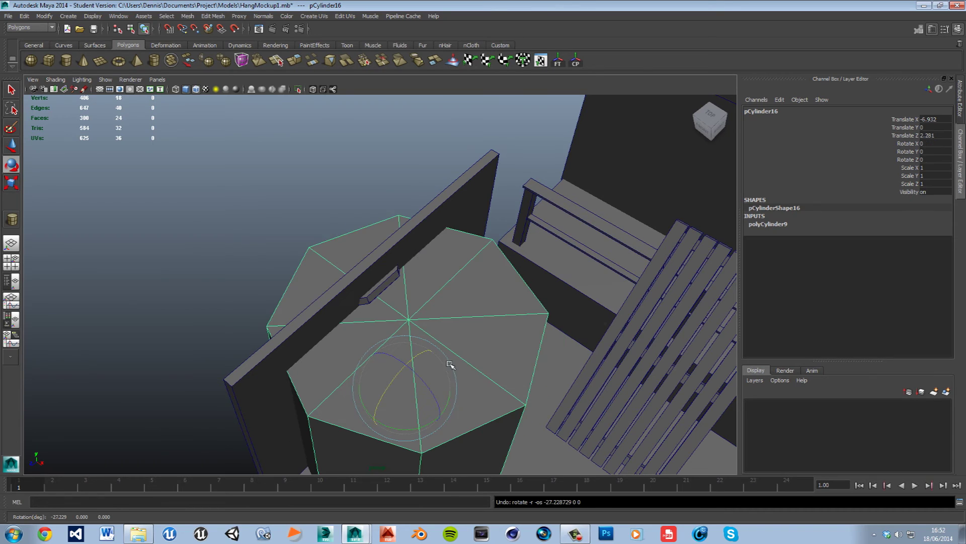
- Set the new cylinder's axis subdivisions to 6 and its X rotation to 90 degrees
click(794, 225)
text(6)
key(Return)
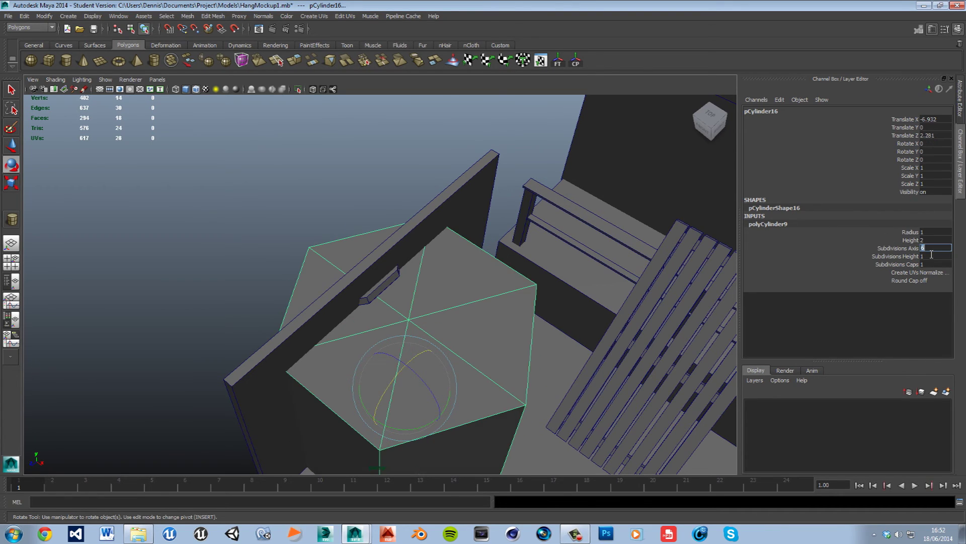
key(w)
key(e)
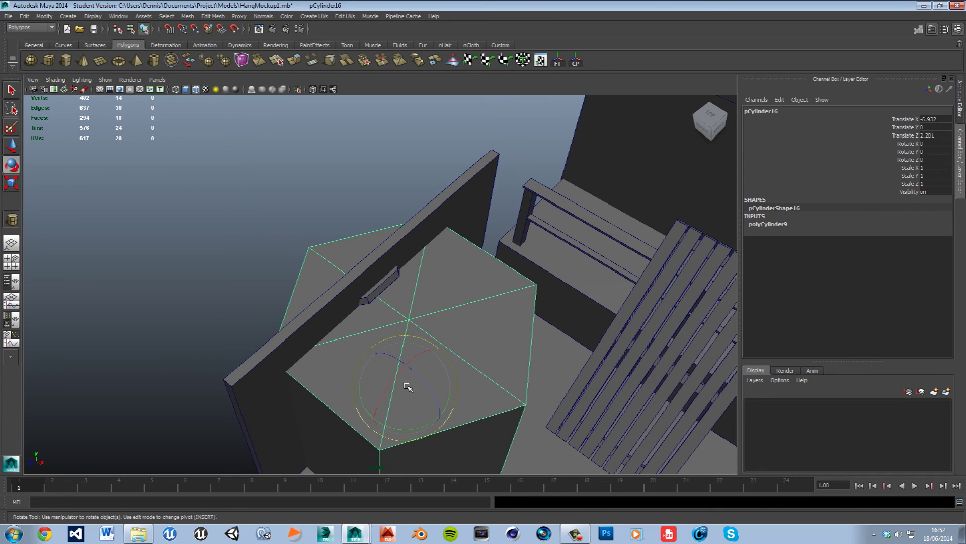
drag(407, 389, 451, 354)
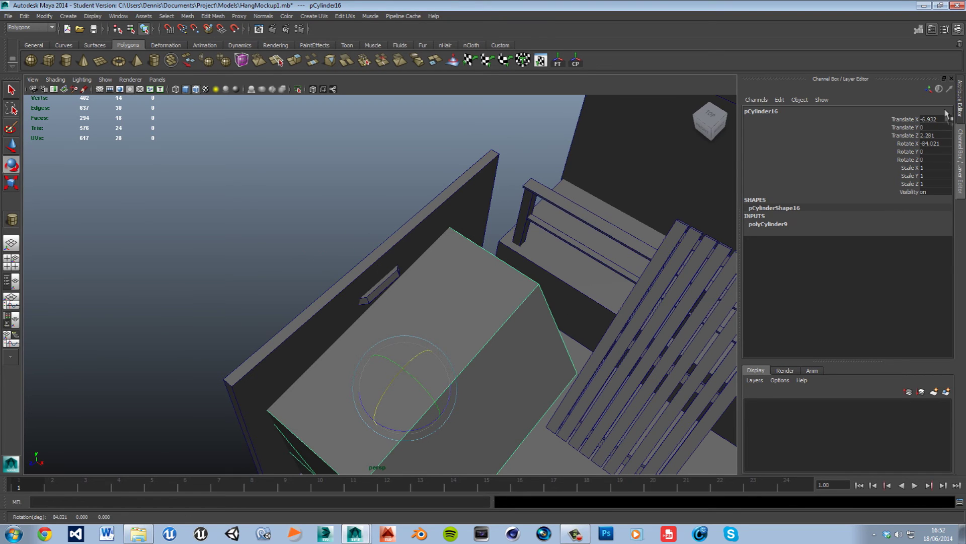
text(-90)
key(Return)
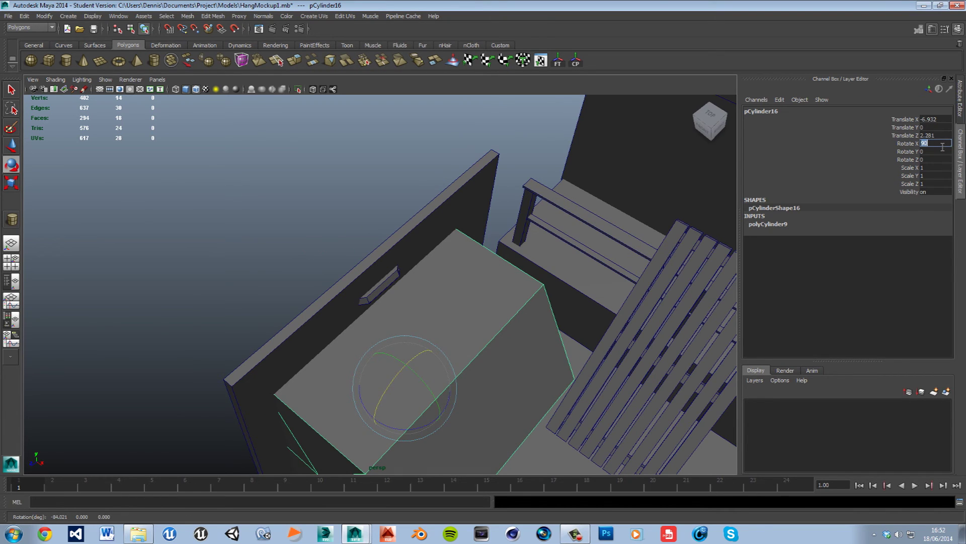
- Scale the six-sided cylinder down to about 0.084 in X and Z and 0.198 in Y
click(529, 156)
click(479, 297)
key(r)
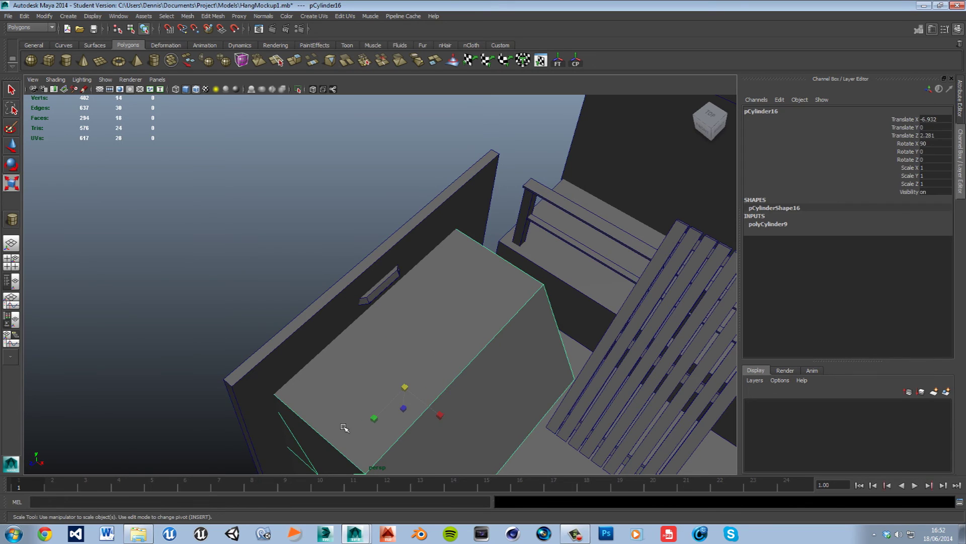
drag(413, 405, 228, 270)
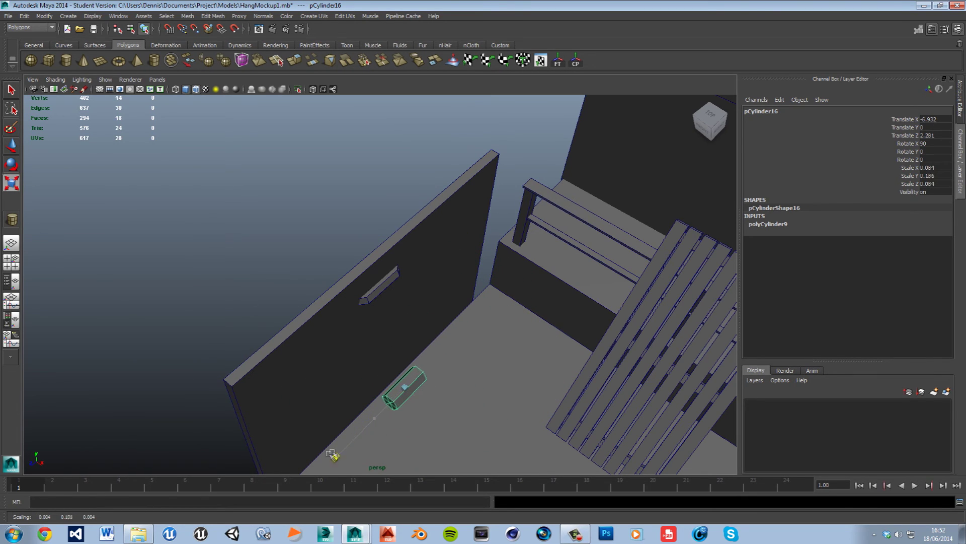
- Move the six-sided cylinder up against the small wall fitting, to about X -7.212, Y 1.007, Z 2.233
key(w)
drag(405, 378, 389, 283)
drag(441, 319, 413, 316)
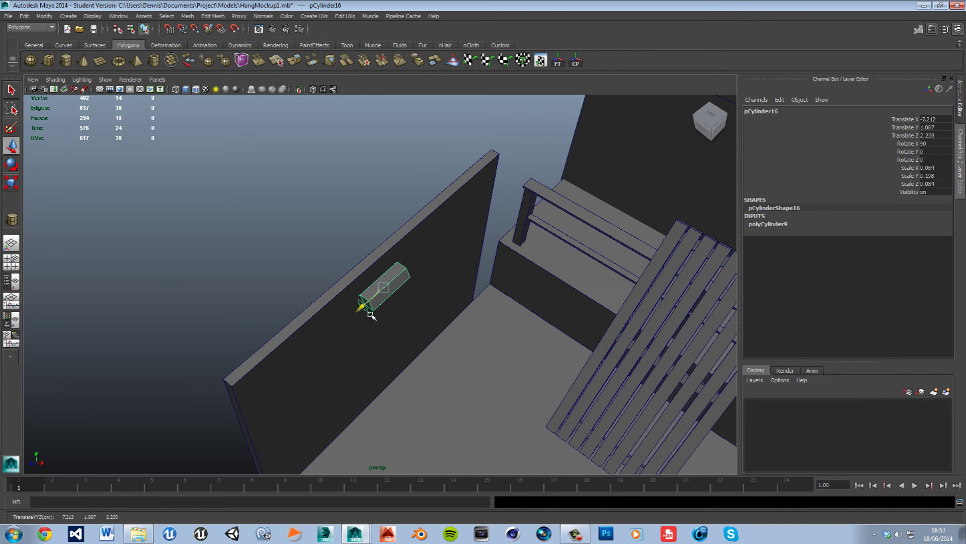
drag(391, 283, 390, 280)
key(f)
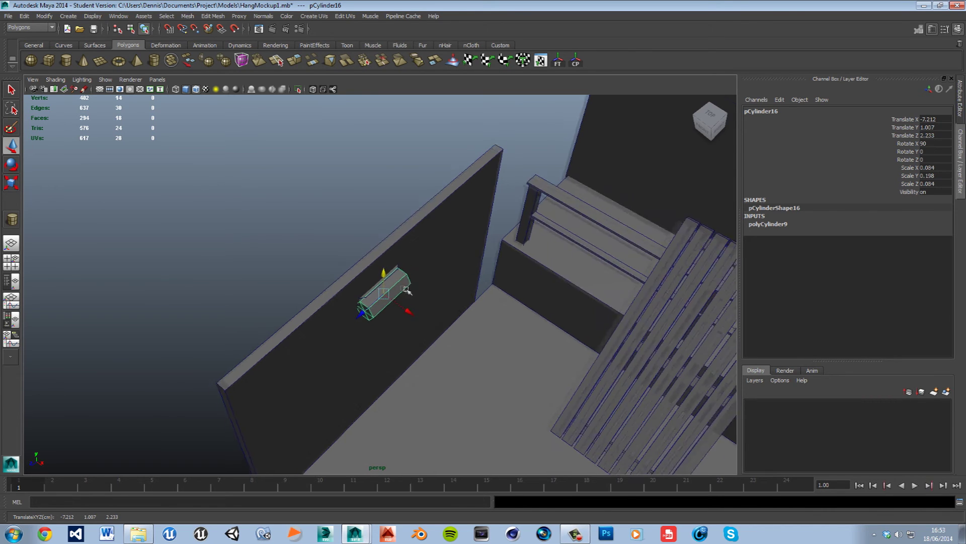
- Scale the six-sided cylinder down uniformly to about 0.06 in X and Z and 0.141 in Y to suit the fitting
key(r)
middle_drag(392, 310, 339, 287)
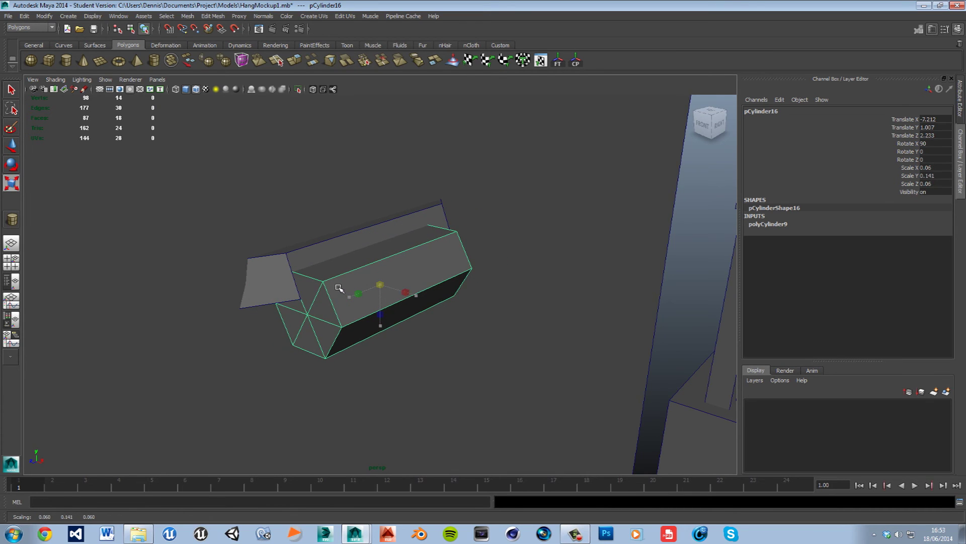
alt+drag(464, 327, 413, 287)
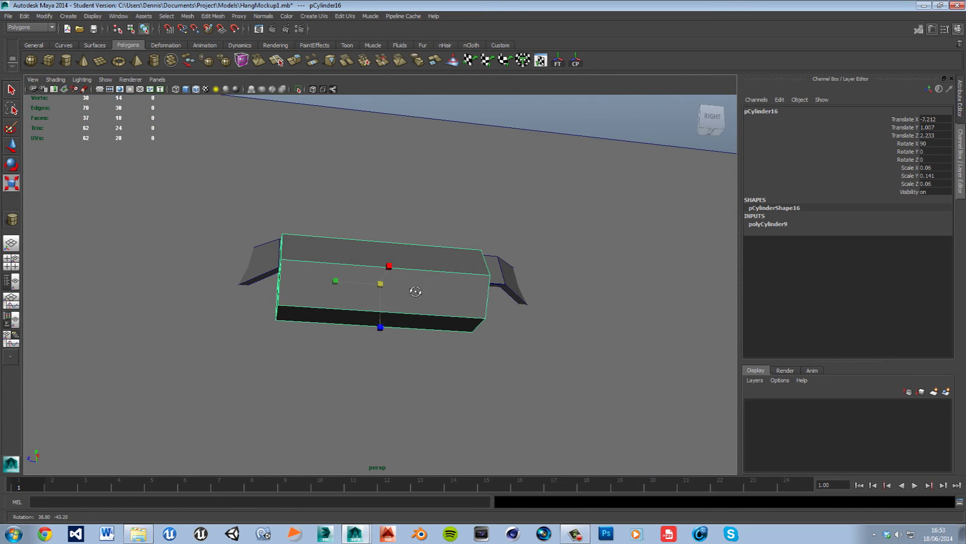
- Scale the six-sided cylinder into a thin rod of about 0.011 in X and Z and 0.131 in Y
middle_drag(380, 300, 290, 301)
key(w)
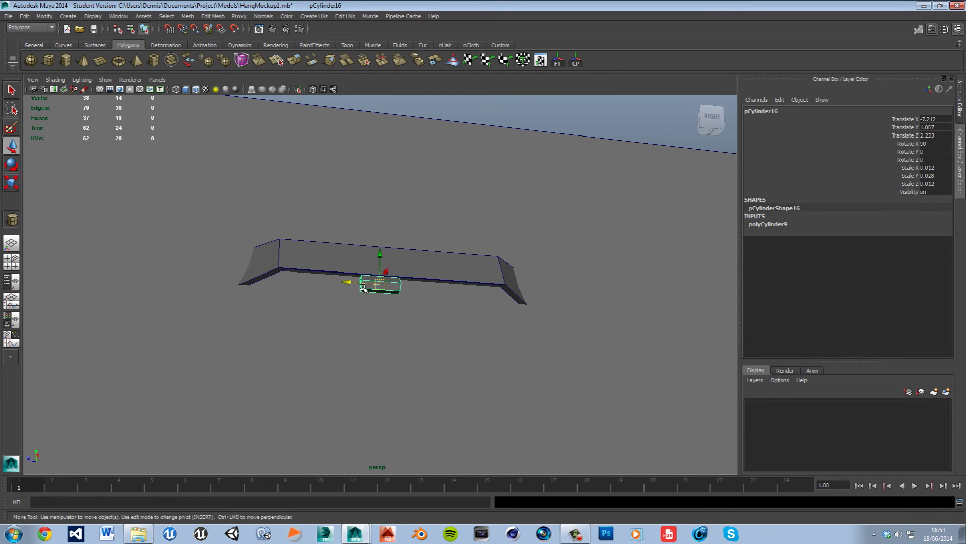
key(r)
drag(335, 281, 139, 267)
alt+drag(271, 360, 308, 387)
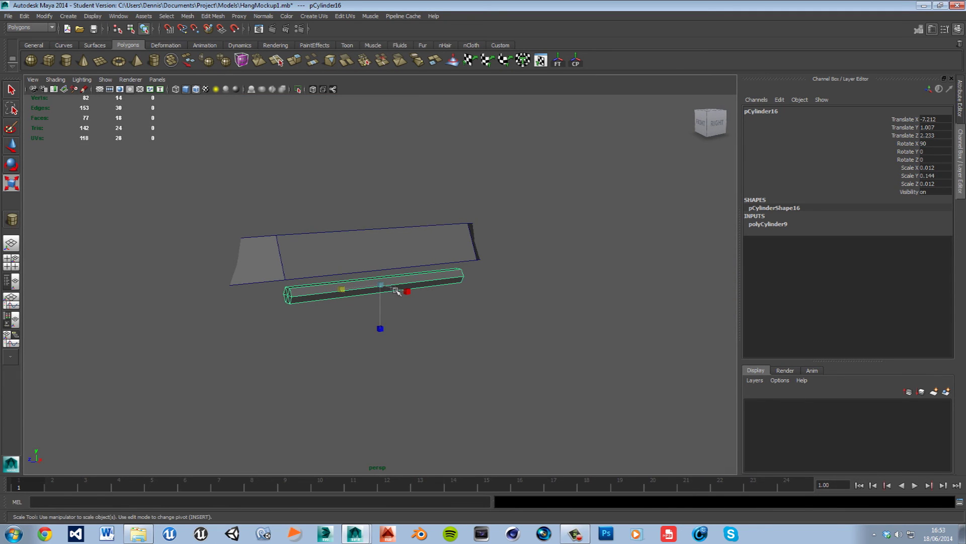
drag(387, 291, 381, 297)
- Move the thin rod inside the wall fitting, to about X -7.25, Y 1.032, Z 2.233
key(w)
mouse_move(384, 261)
mouse_down()
mouse_move(387, 245)
mouse_move(380, 261)
mouse_up()
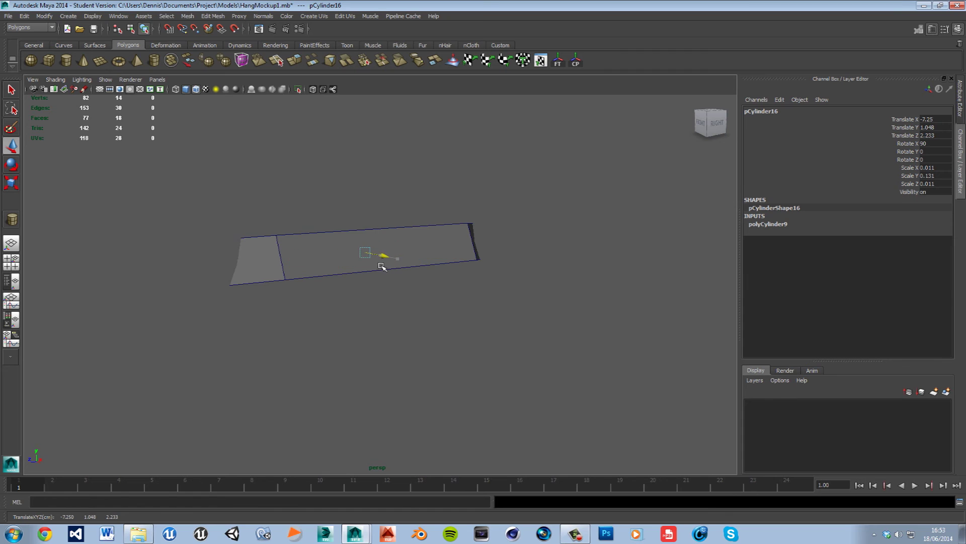
alt+drag(425, 316, 377, 270)
alt+drag(438, 315, 409, 335)
- Select the faces of one rod end cap and move them outward along Z into the fitting's slanted side
right_drag(430, 268, 431, 291)
click(435, 265)
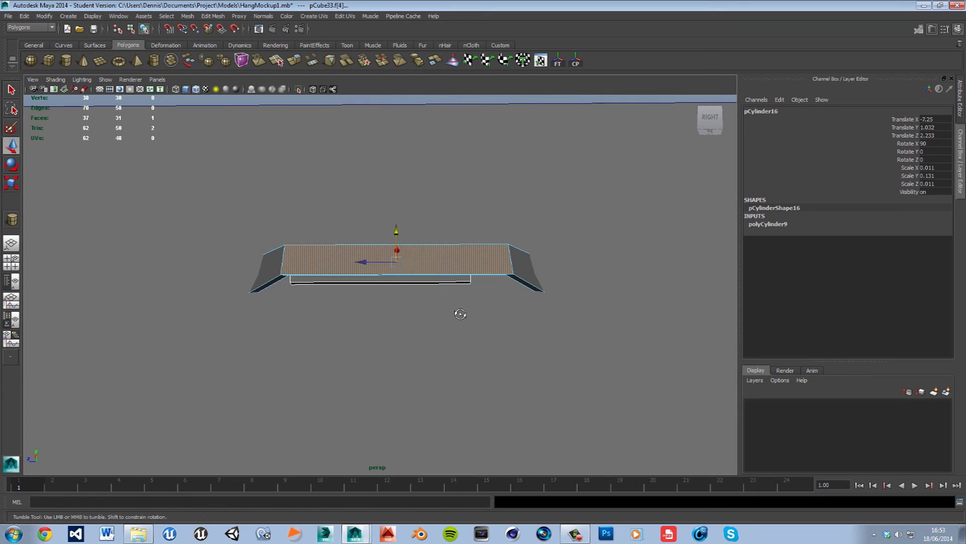
alt+drag(460, 313, 479, 297)
right_drag(468, 285, 477, 309)
click(475, 285)
drag(467, 259, 467, 258)
ctrl+drag(433, 312, 435, 234)
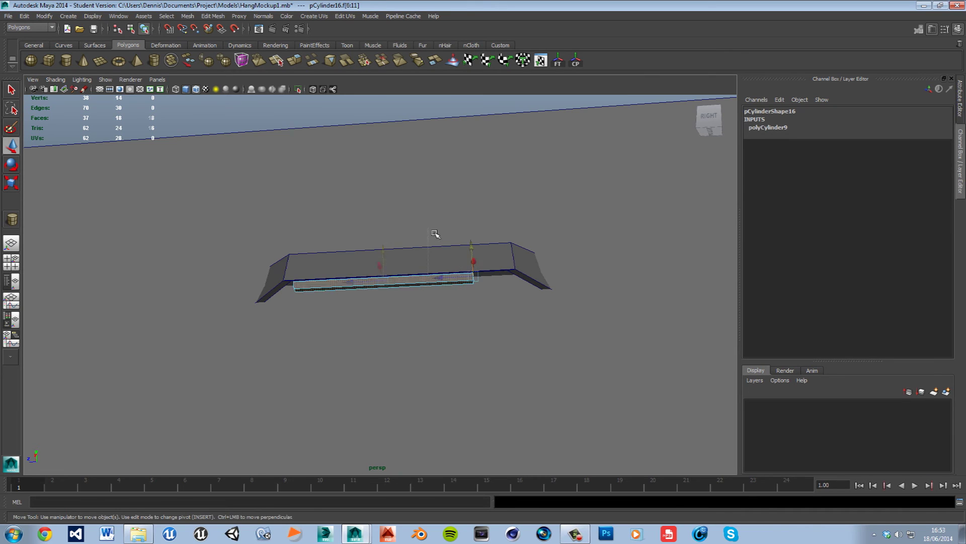
drag(451, 284, 510, 288)
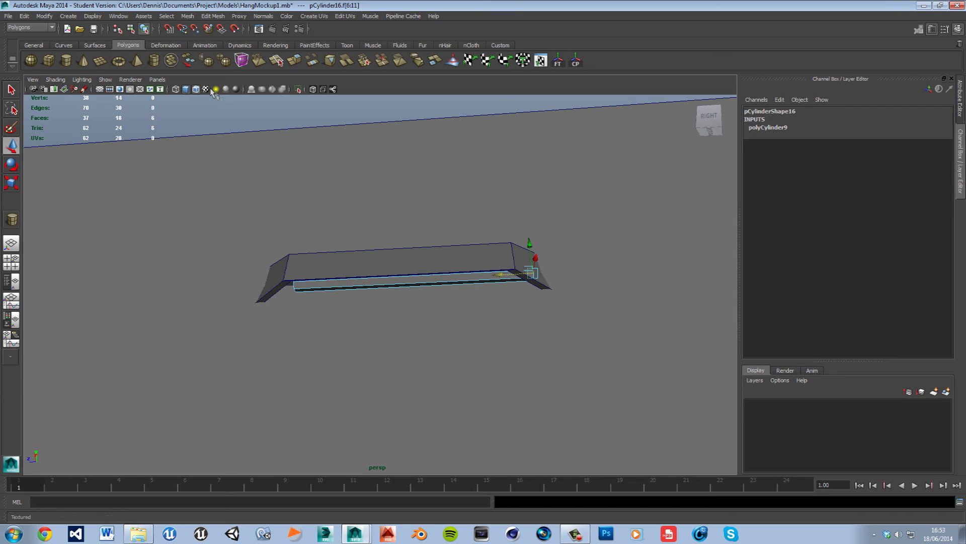
- Examine the rod's end against the fitting in wireframe perspective and front views
click(179, 94)
alt+drag(535, 310, 520, 311)
alt+middle_drag(535, 309, 493, 315)
scroll(403, 325, up, 10)
scroll(382, 320, down, 2)
alt+drag(493, 314, 509, 300)
key(space)
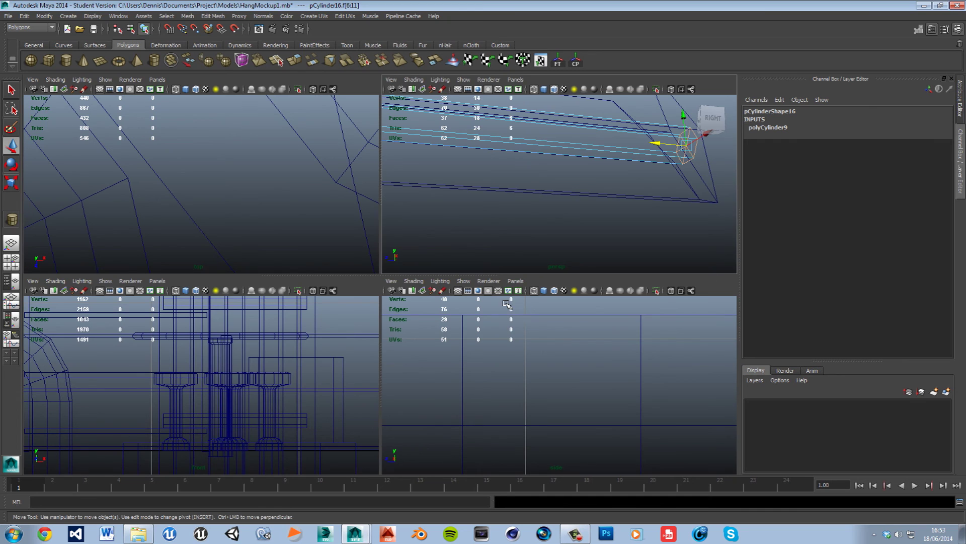
key(space)
key(f)
scroll(446, 356, down, 9)
scroll(447, 361, up, 2)
scroll(448, 365, up, 8)
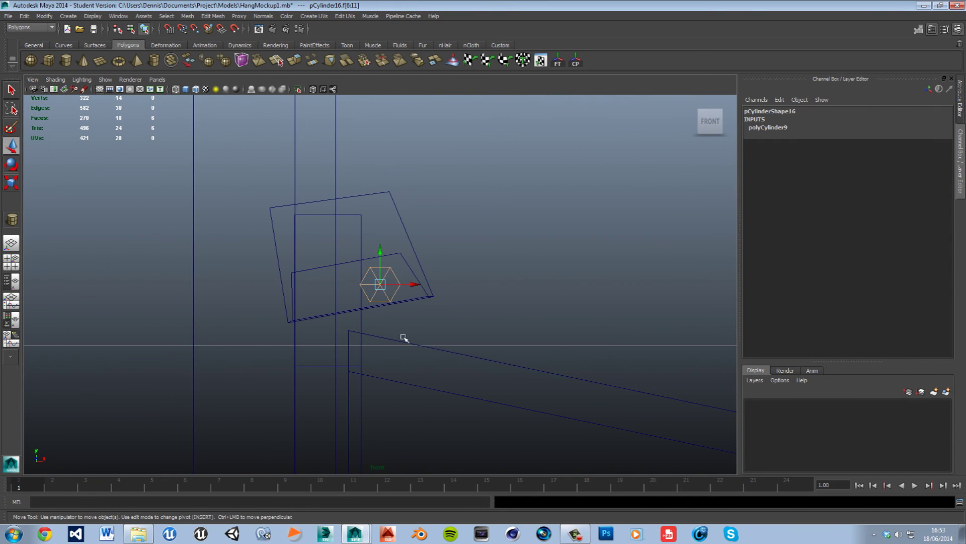
- Rotate the rod's end cap in the side view to follow the slope of the fitting's slanted side
key(space)
key(space)
key(f)
scroll(439, 356, up, 5)
scroll(390, 303, down, 10)
scroll(398, 328, up, 10)
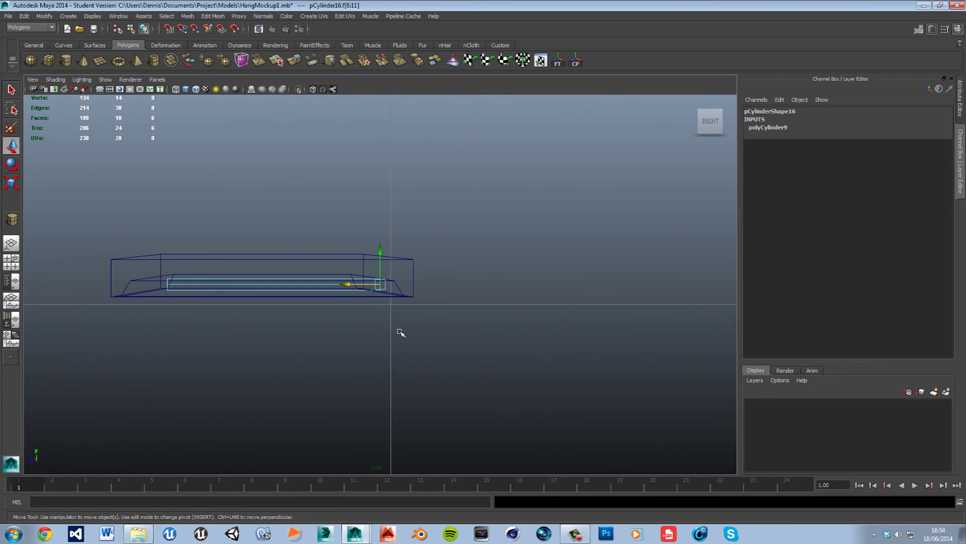
scroll(399, 312, up, 3)
key(e)
drag(372, 249, 360, 258)
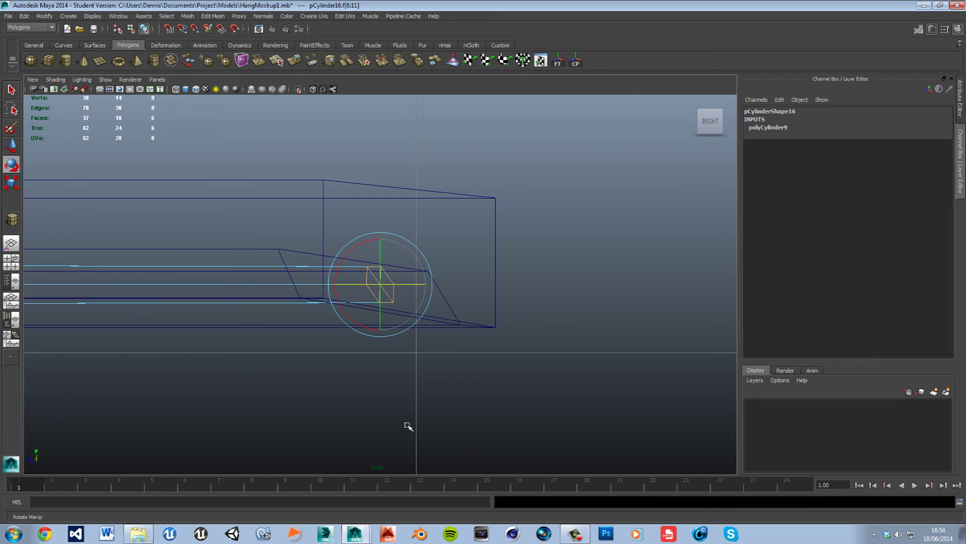
- Return to the shaded perspective view and move the tilted end cap to about Z 2.02 within the fitting's slanted side
key(space)
key(space)
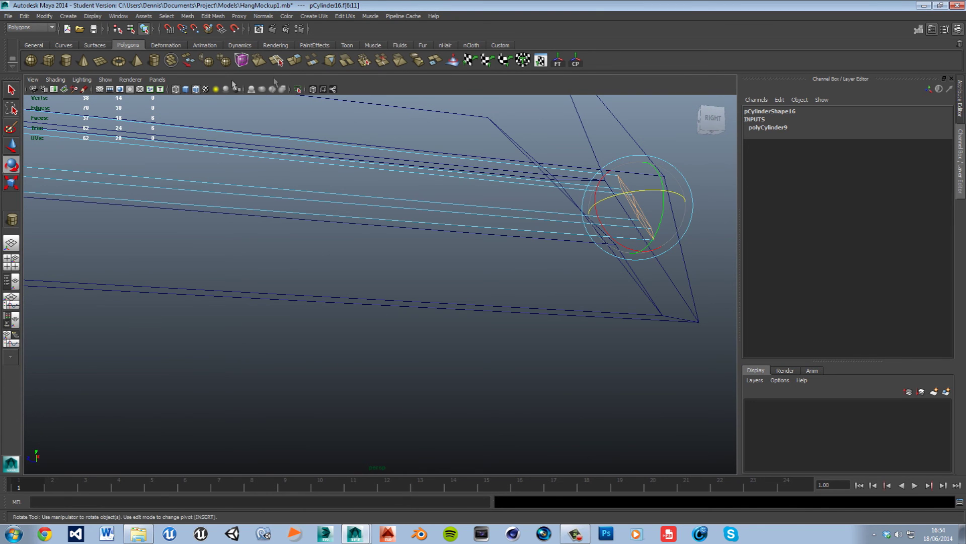
click(188, 92)
mouse_move(438, 251)
alt+mouse_down()
mouse_move(420, 238)
mouse_move(362, 238)
alt+mouse_up()
key(w)
key(e)
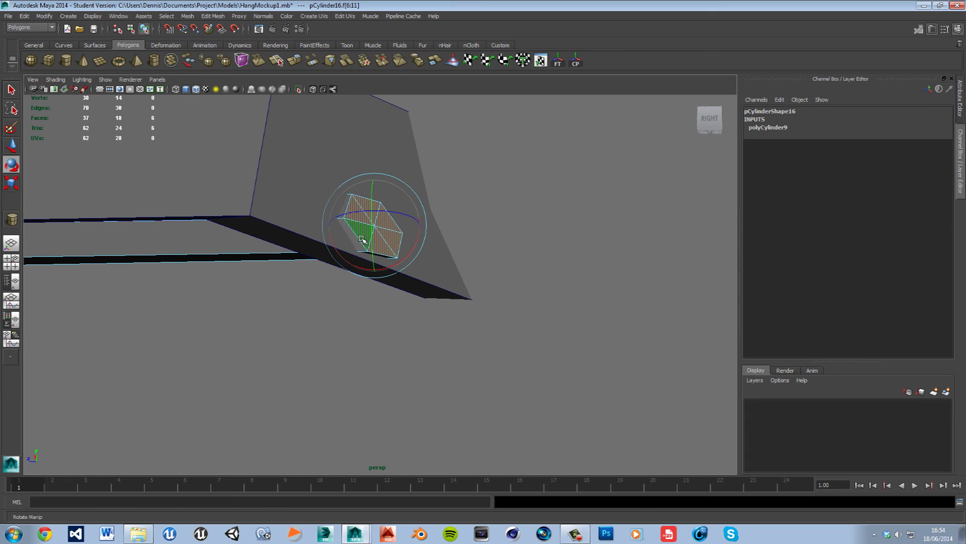
alt+drag(352, 337, 376, 339)
key(w)
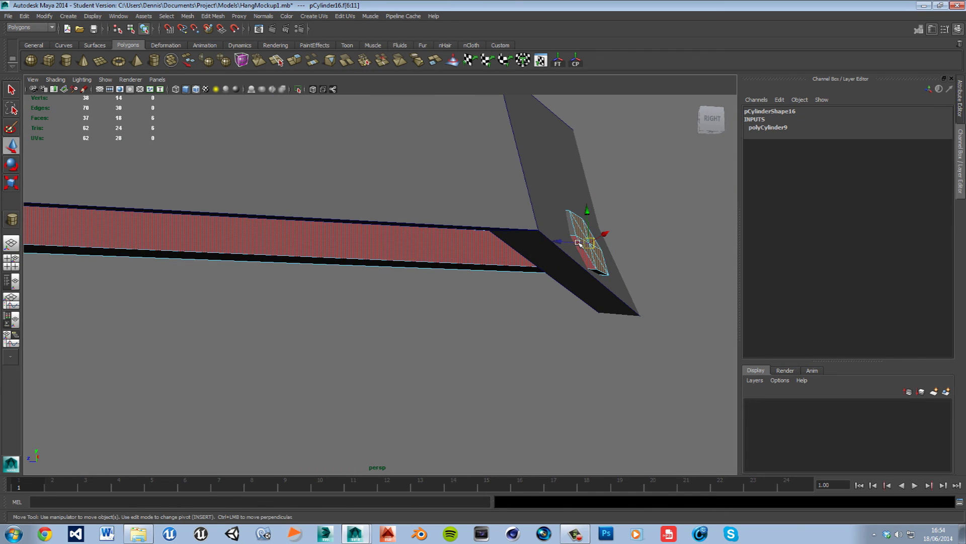
alt+drag(524, 259, 544, 294)
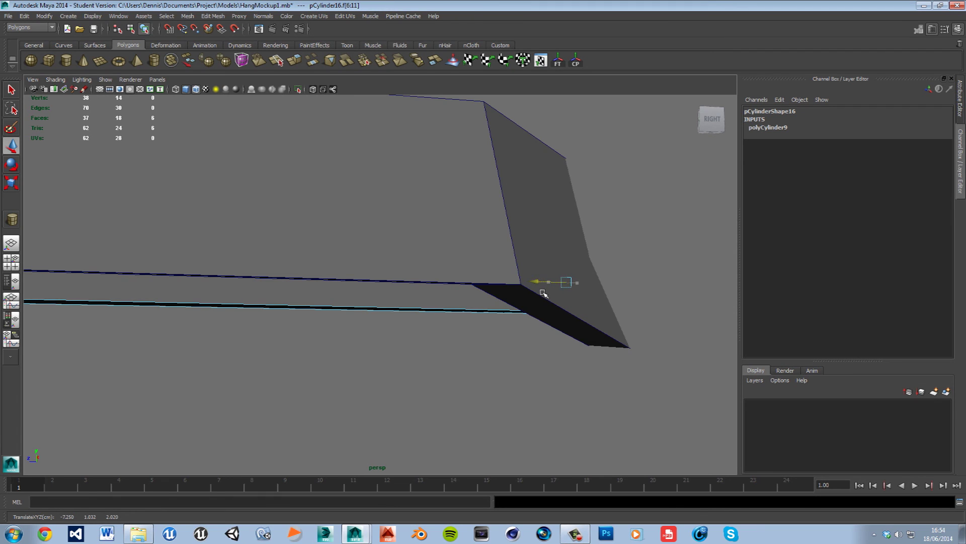
- Delete the end-cap faces hidden inside the fitting's slanted side
mouse_move(507, 329)
alt+mouse_down()
mouse_move(518, 332)
mouse_move(503, 332)
alt+mouse_up()
scroll(497, 336, down, 5)
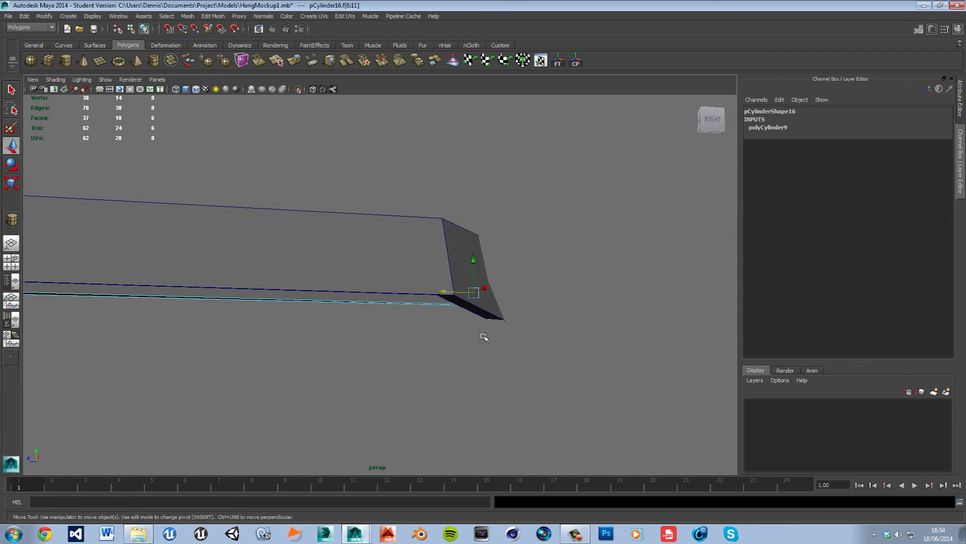
alt+middle_drag(496, 336, 519, 333)
click(519, 333)
- Select the faces of the rod's opposite end cap and extend them into the fitting's other slanted side
alt+drag(322, 309, 457, 287)
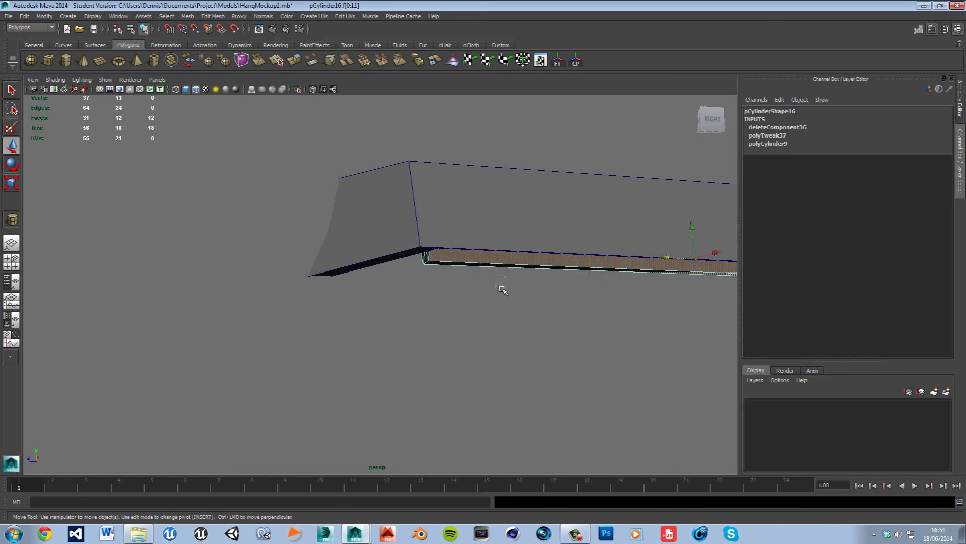
ctrl+drag(499, 206, 466, 277)
drag(398, 249, 332, 255)
- Rotate the opposite end cap to follow the slanted side and delete its hidden faces
alt+drag(388, 299, 455, 318)
key(e)
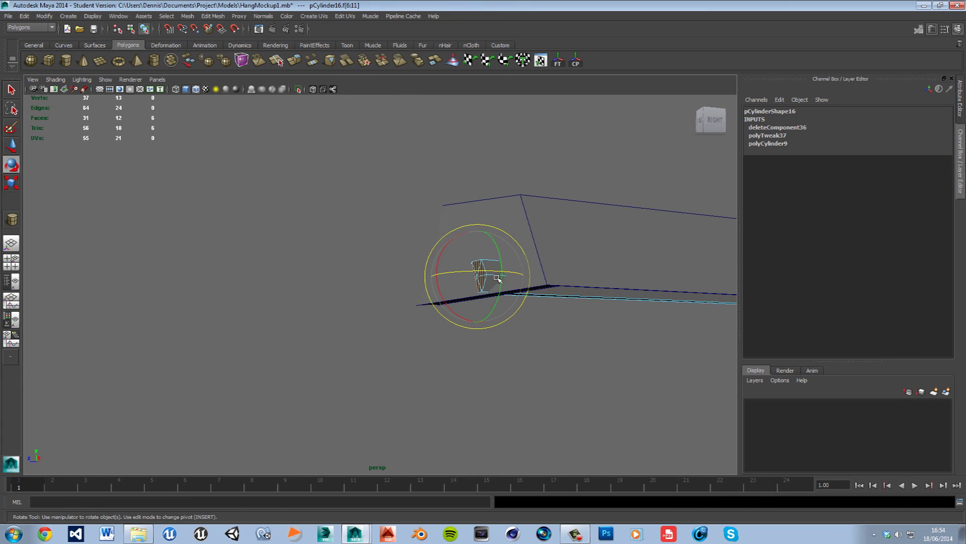
drag(493, 277, 521, 277)
drag(449, 258, 463, 281)
key(w)
alt+drag(475, 313, 469, 305)
key(Delete)
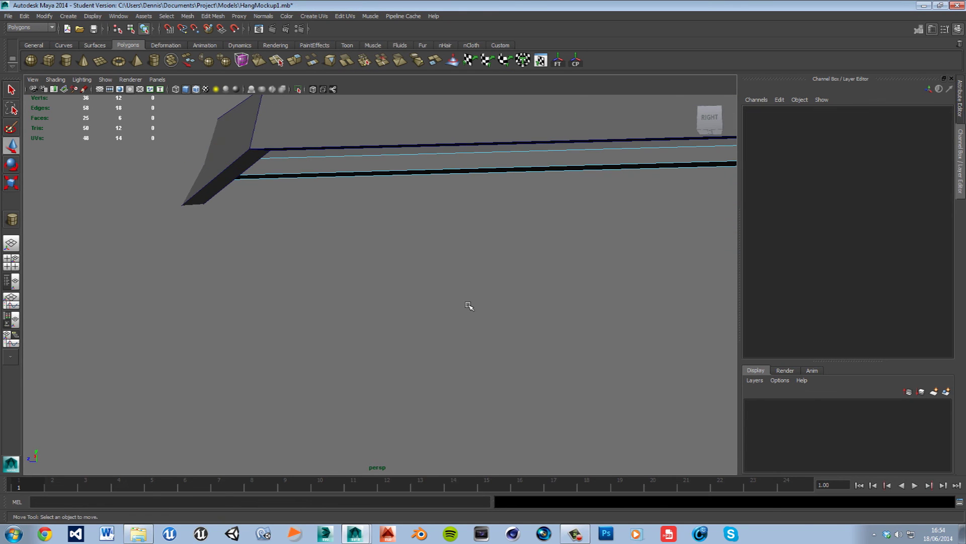
- Return to object selection and raise the rod to about Y 1.037 beneath the fitting
scroll(437, 310, down, 7)
alt+drag(430, 322, 431, 298)
alt+middle_drag(431, 298, 452, 355)
scroll(453, 355, up, 4)
right_drag(418, 265, 460, 255)
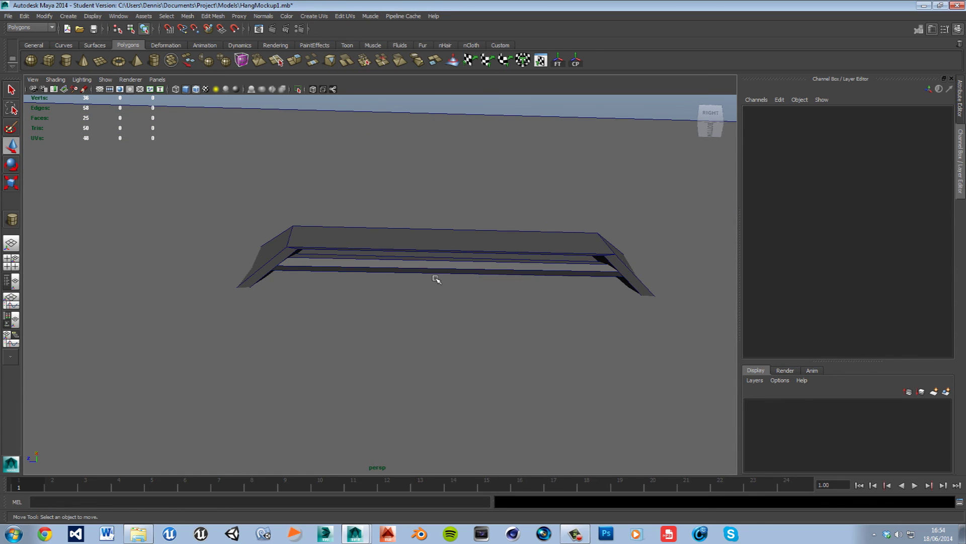
click(435, 275)
drag(430, 248, 431, 246)
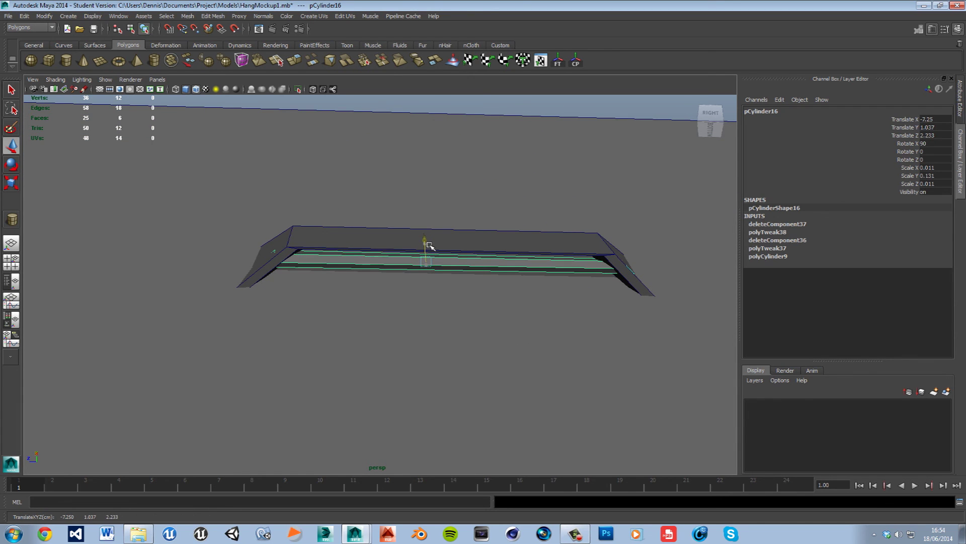
- Select the border edges of the rod's first open end, rotate them slightly and move them to about Z 2.021
alt+drag(472, 296, 473, 310)
alt+middle_drag(526, 313, 398, 328)
scroll(485, 351, up, 4)
scroll(485, 351, up, 2)
scroll(540, 359, down, 1)
alt+middle_drag(540, 358, 477, 337)
right_drag(449, 313, 449, 292)
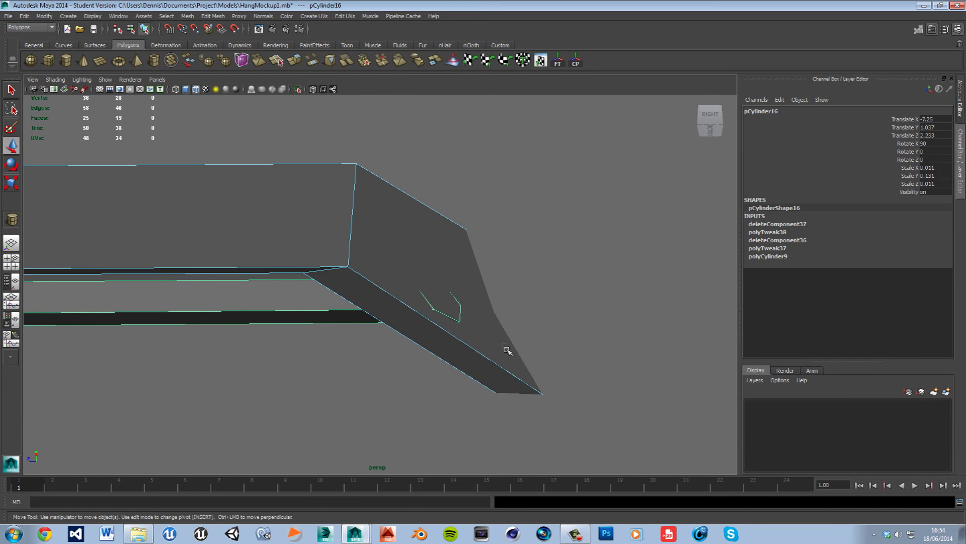
mouse_move(304, 312)
right_down()
mouse_move(346, 300)
mouse_move(306, 317)
mouse_move(316, 306)
right_up()
click(305, 316)
drag(524, 397, 376, 236)
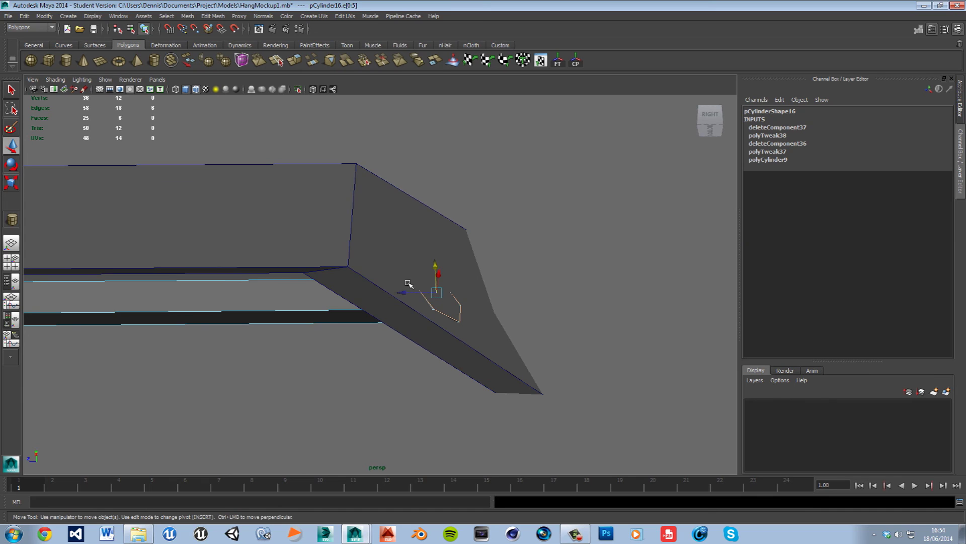
key(e)
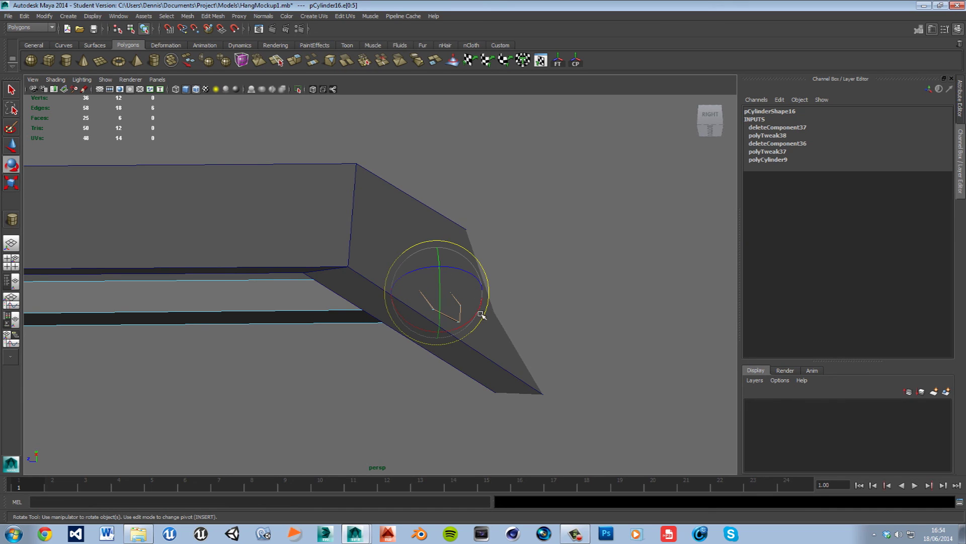
drag(472, 313, 480, 321)
key(w)
drag(421, 296, 410, 299)
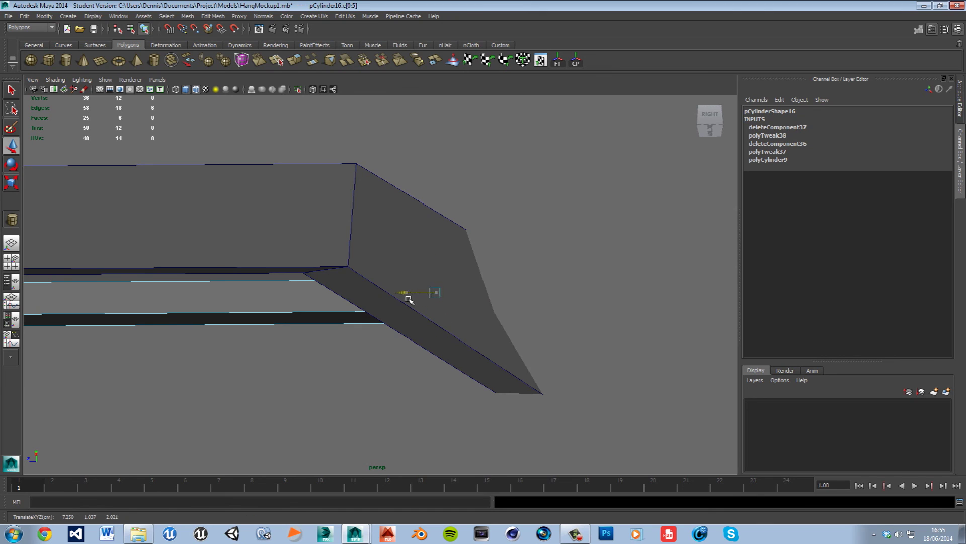
- Move the border edges of the rod's opposite open end to about Z 2.395 and return to object selection
alt+drag(321, 337, 437, 352)
drag(365, 305, 362, 310)
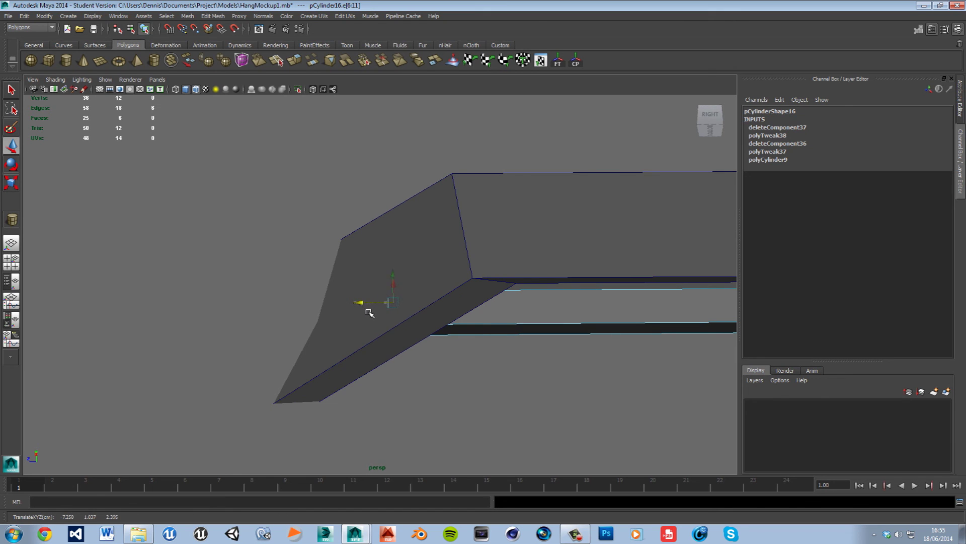
alt+middle_drag(462, 348, 367, 335)
scroll(367, 335, down, 5)
right_drag(414, 276, 457, 274)
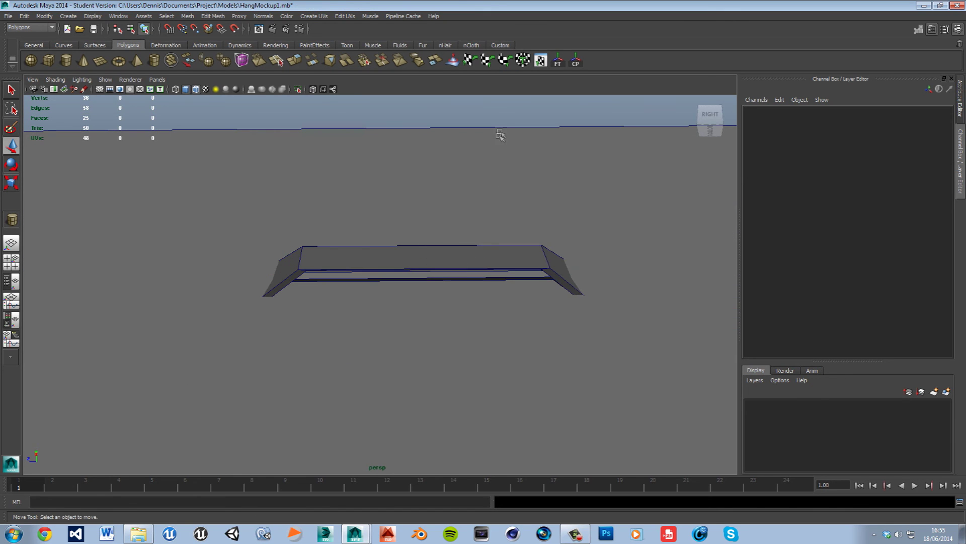
- Select the rod together with the fitting and save the scene, accepting the student version notice
alt+drag(445, 212, 468, 235)
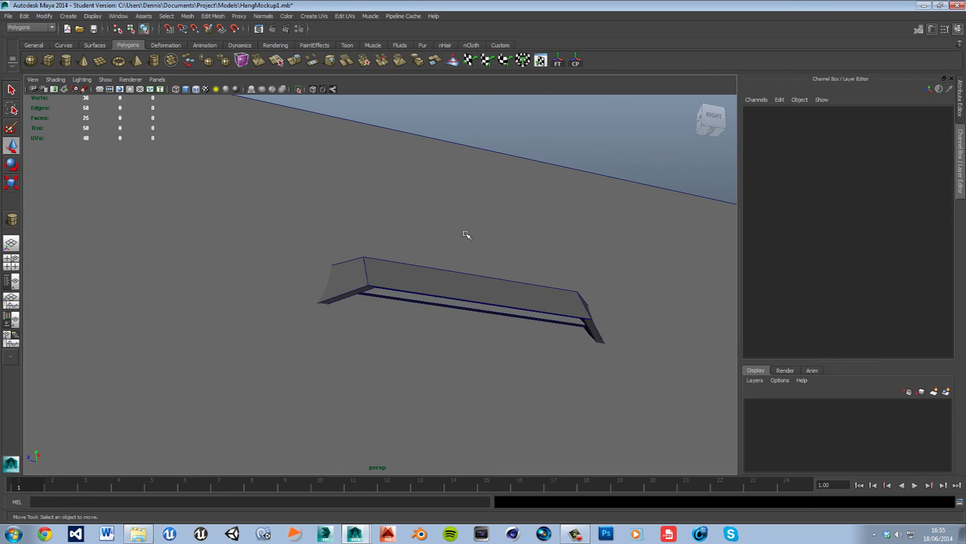
click(424, 287)
key(q)
click(402, 303)
alt+drag(432, 330, 403, 330)
key(ctrl+s)
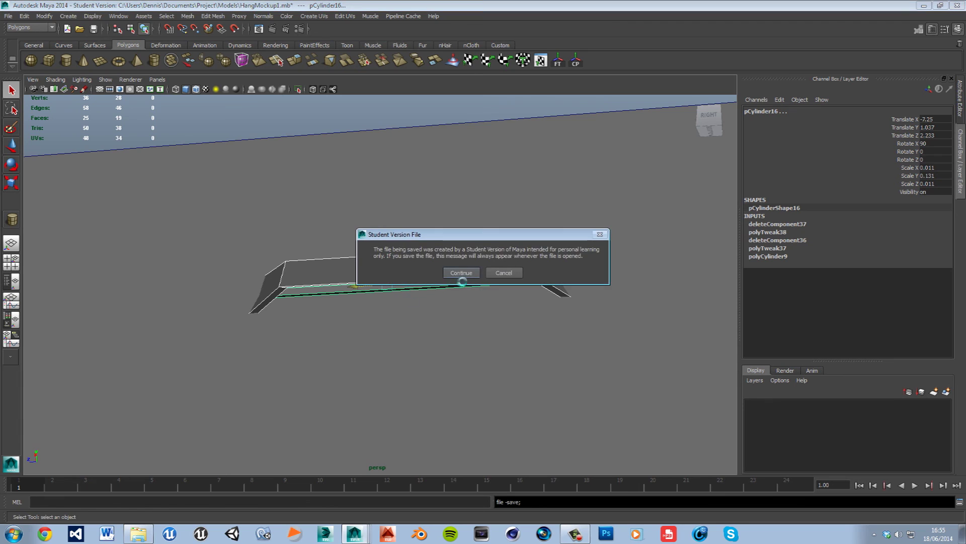
click(460, 273)
- Select only the rod with the Move tool and save the scene again
key(w)
click(472, 288)
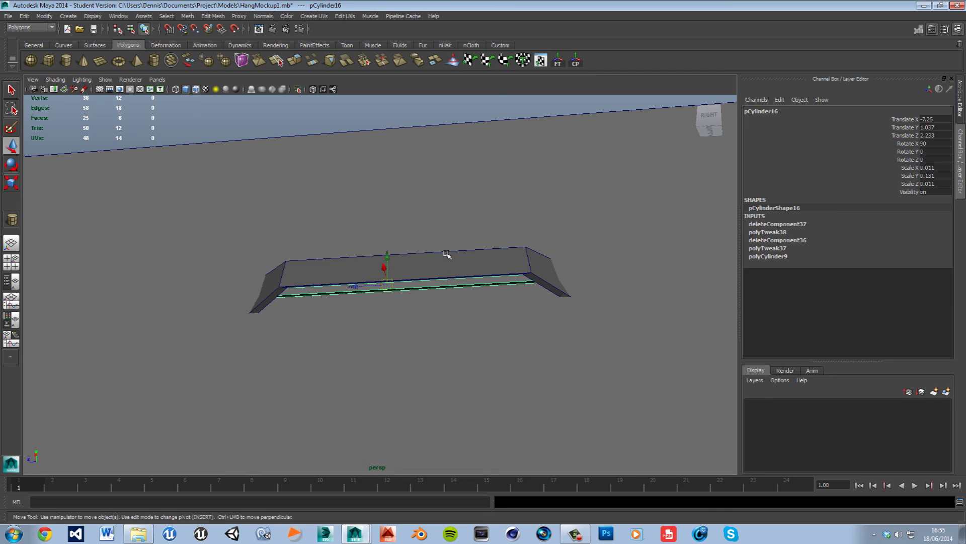
click(94, 29)
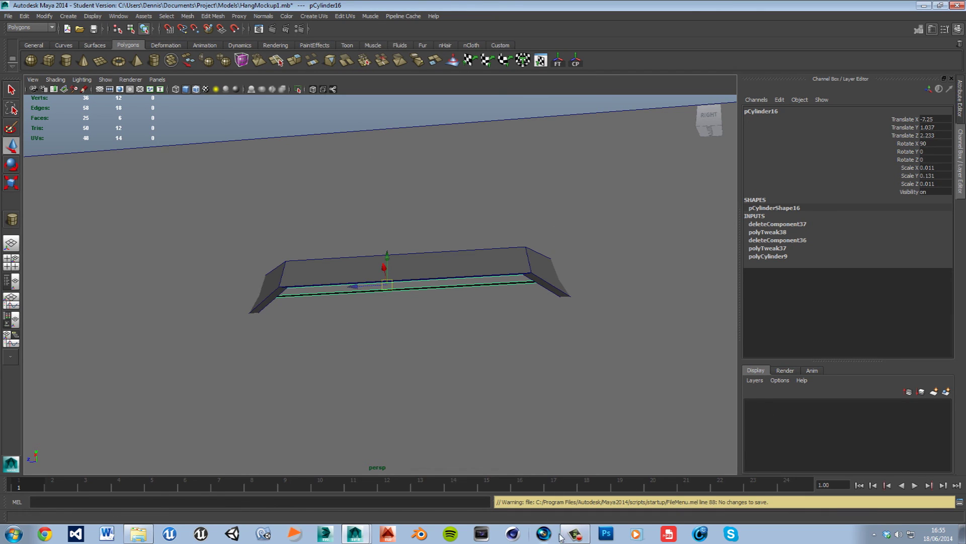
click(575, 533)
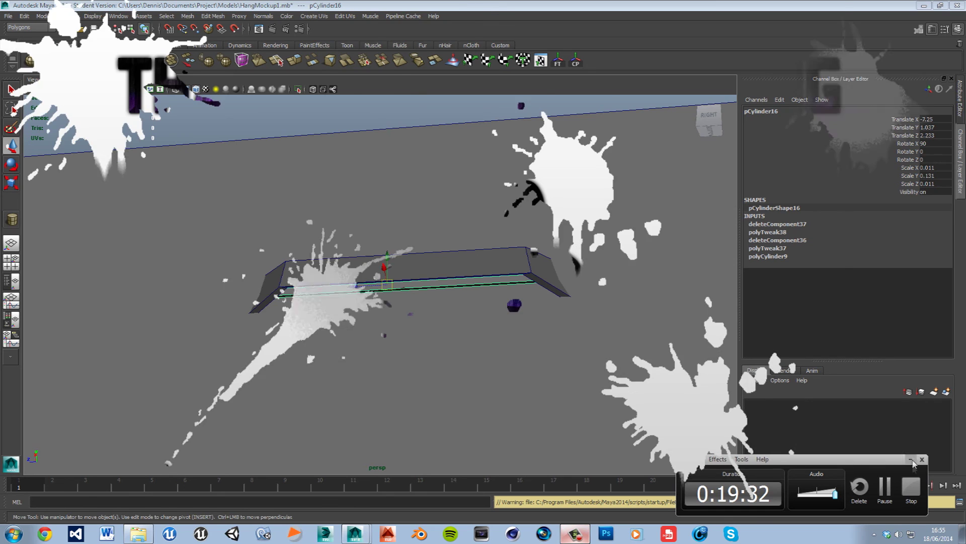